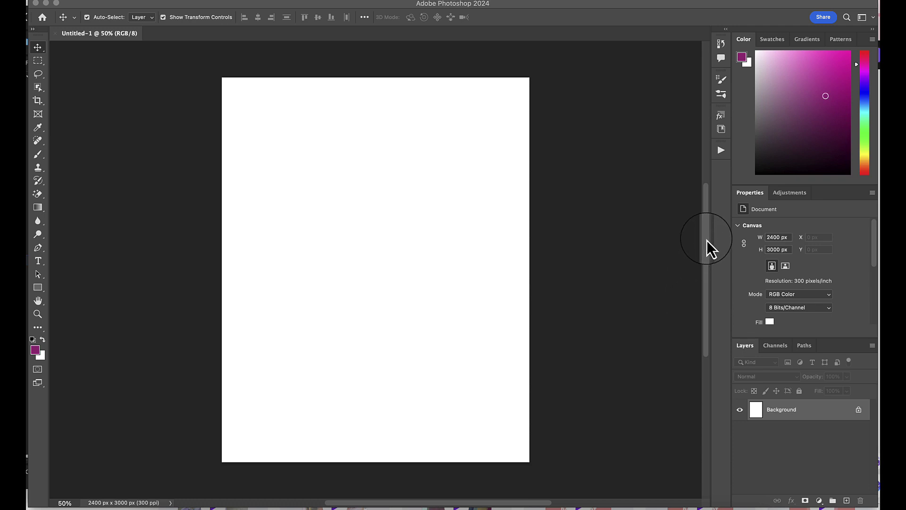
Add a new layer and choose the Kyle's Tech Pens - Natural brush from the megapack Tech Pens set.
scroll(701, 223, "up", 1)
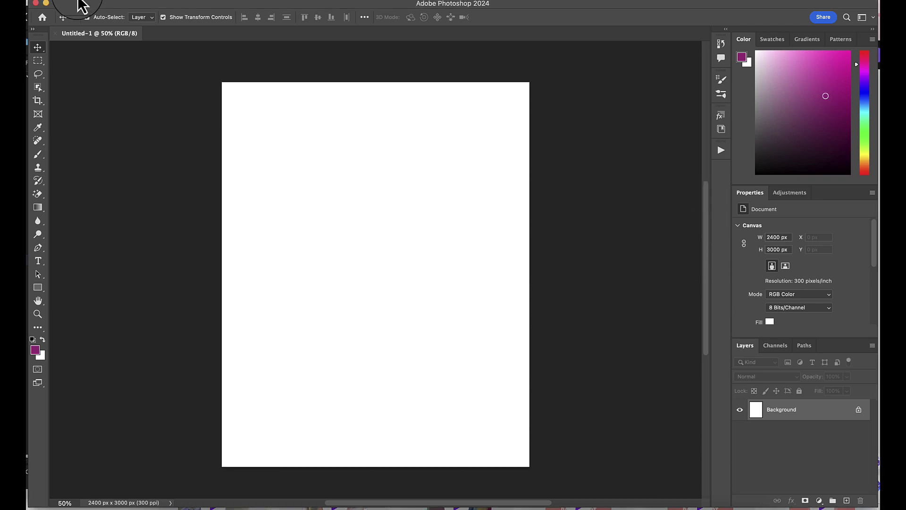
left_click(846, 501)
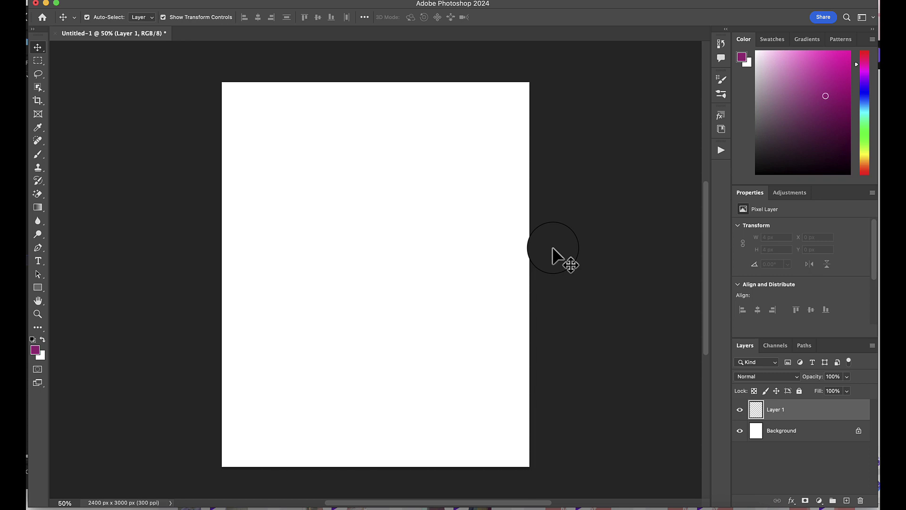
left_click(721, 95)
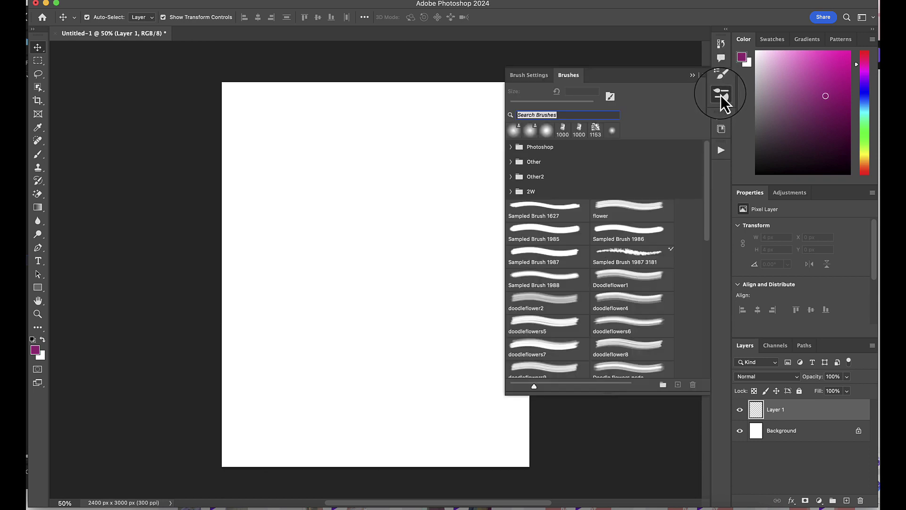
left_click(511, 147)
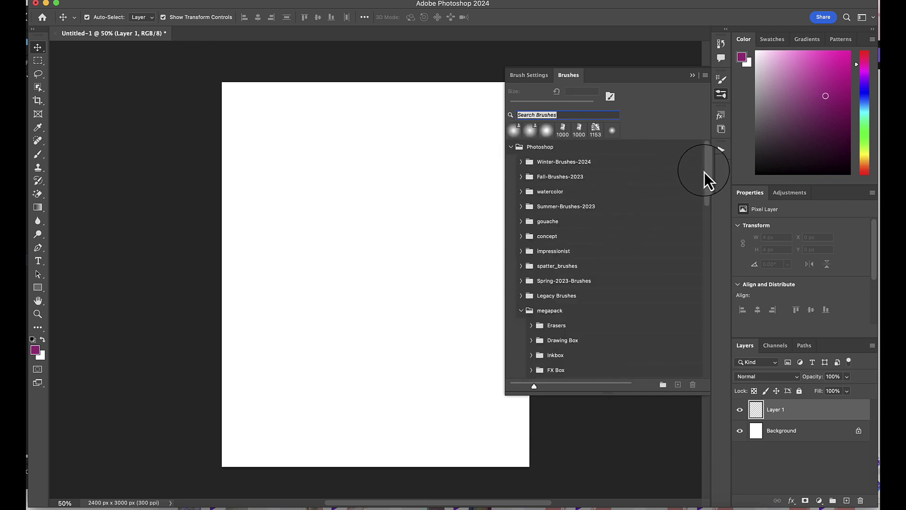
left_click_drag(706, 172, 704, 194)
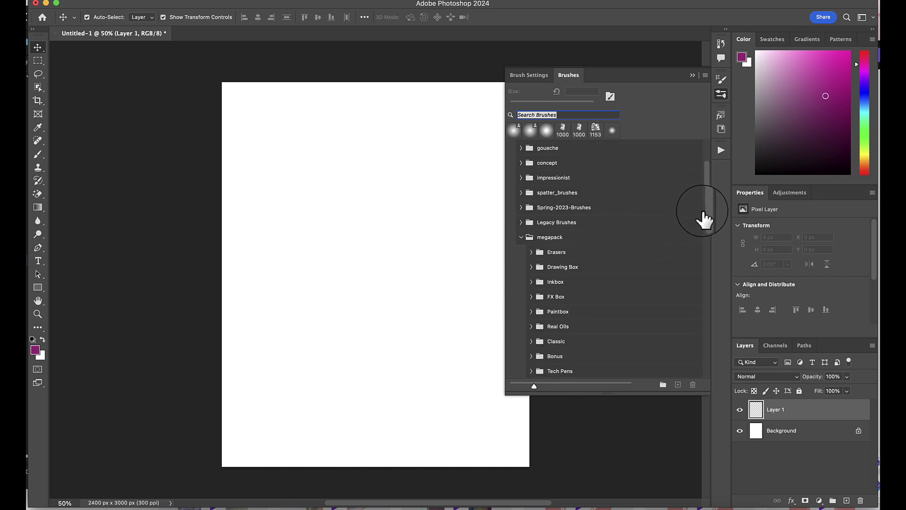
left_click(531, 371)
left_click_drag(703, 199, 705, 225)
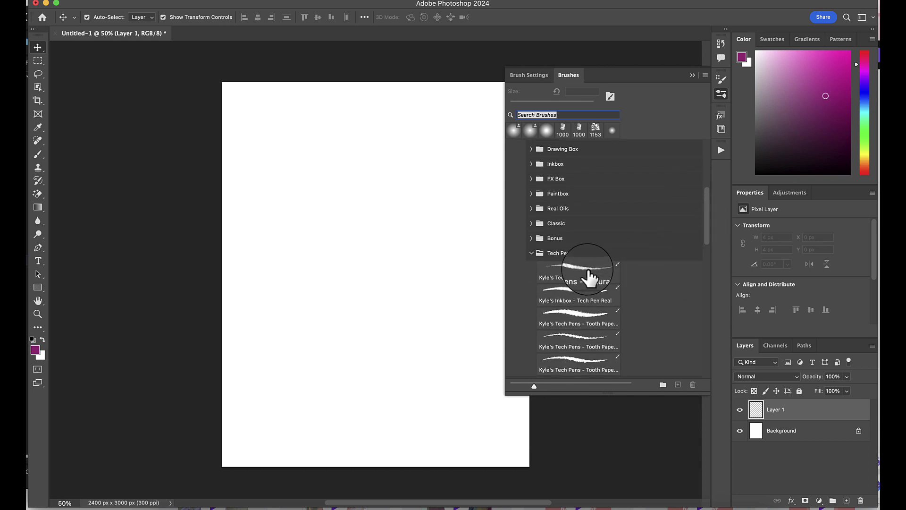
left_click(587, 276)
left_click(693, 75)
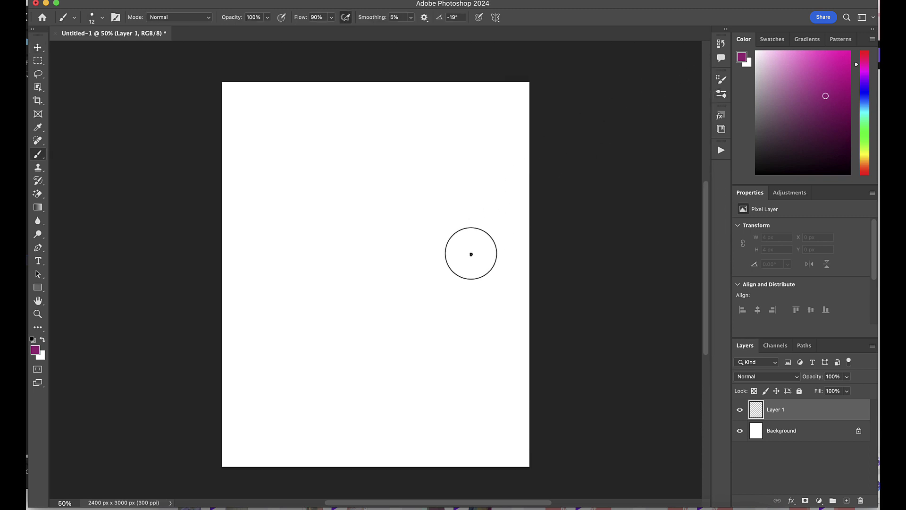
Set the foreground colour to near black and handwrite overlapping, slanted journaling phrases such as "I can do hard things" and "capable" across the canvas centre.
left_click_drag(785, 152, 799, 165)
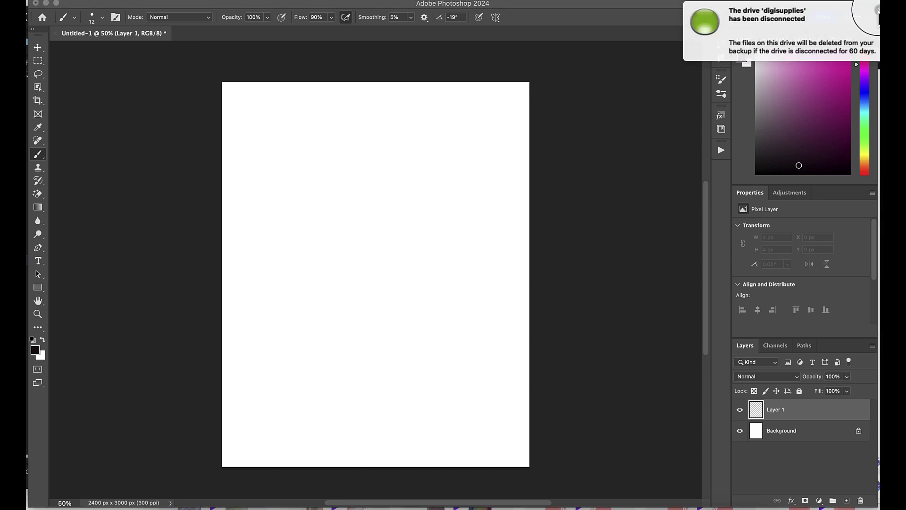
left_click(859, 19)
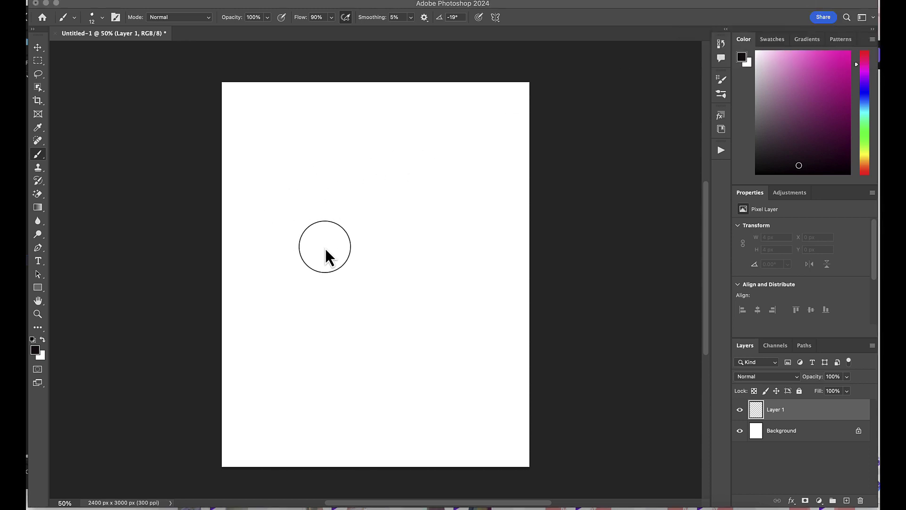
mouse_move(310, 261)
left_mouse_down()
mouse_move(310, 244)
mouse_move(302, 250)
mouse_move(313, 256)
mouse_move(365, 218)
mouse_move(317, 272)
mouse_move(376, 231)
mouse_move(327, 305)
mouse_move(416, 258)
mouse_move(379, 302)
mouse_move(402, 289)
left_mouse_up()
mouse_move(343, 355)
left_mouse_down()
mouse_move(413, 306)
mouse_move(382, 251)
mouse_move(405, 235)
mouse_move(417, 260)
mouse_move(426, 225)
mouse_move(440, 229)
mouse_move(476, 210)
left_mouse_up()
mouse_move(295, 206)
left_mouse_down()
mouse_move(317, 178)
mouse_move(353, 196)
mouse_move(370, 152)
mouse_move(348, 198)
mouse_move(374, 178)
mouse_move(428, 182)
left_mouse_up()
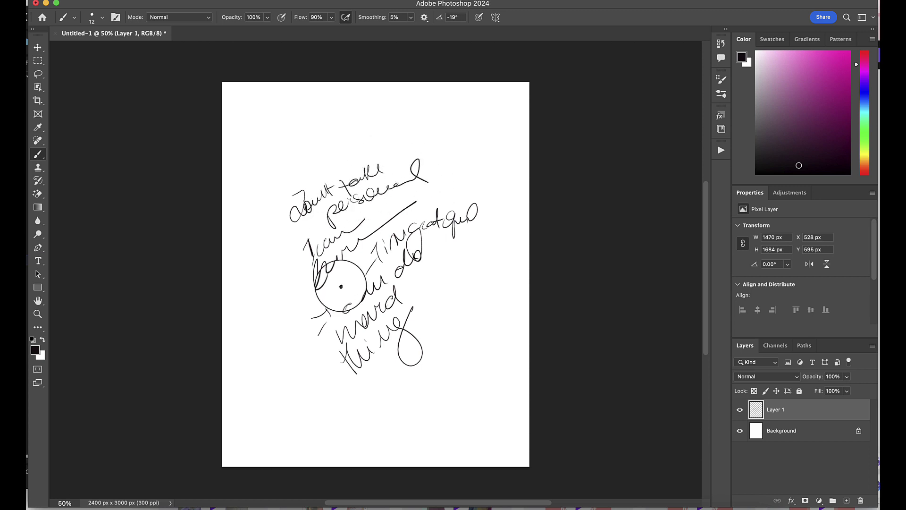
mouse_move(312, 362)
left_mouse_down()
mouse_move(316, 380)
mouse_move(396, 366)
mouse_move(414, 385)
mouse_move(418, 349)
mouse_move(454, 348)
left_mouse_up()
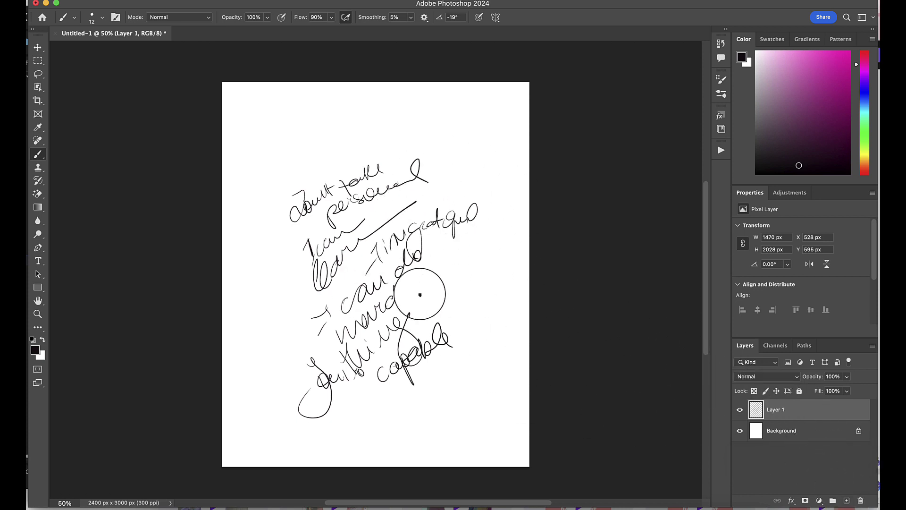
left_click_drag(407, 259, 401, 273)
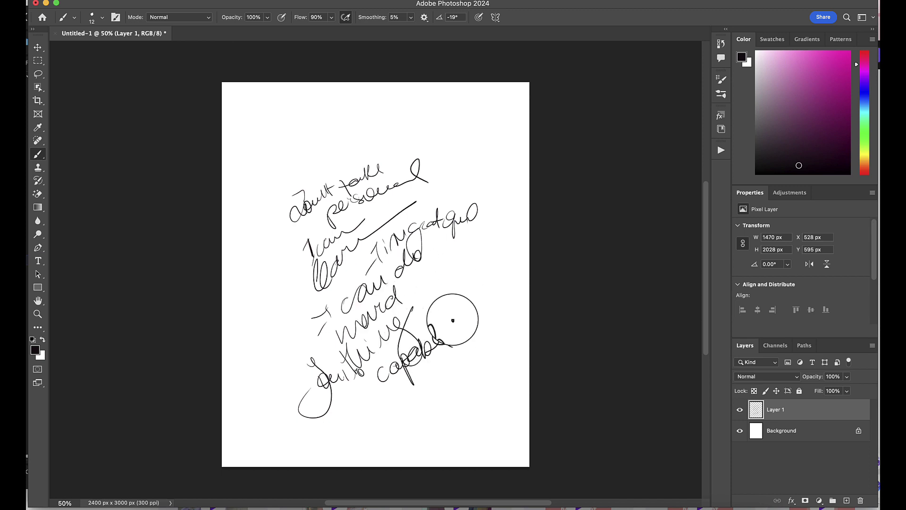
mouse_move(438, 342)
left_mouse_down()
mouse_move(446, 332)
mouse_move(438, 339)
left_mouse_up()
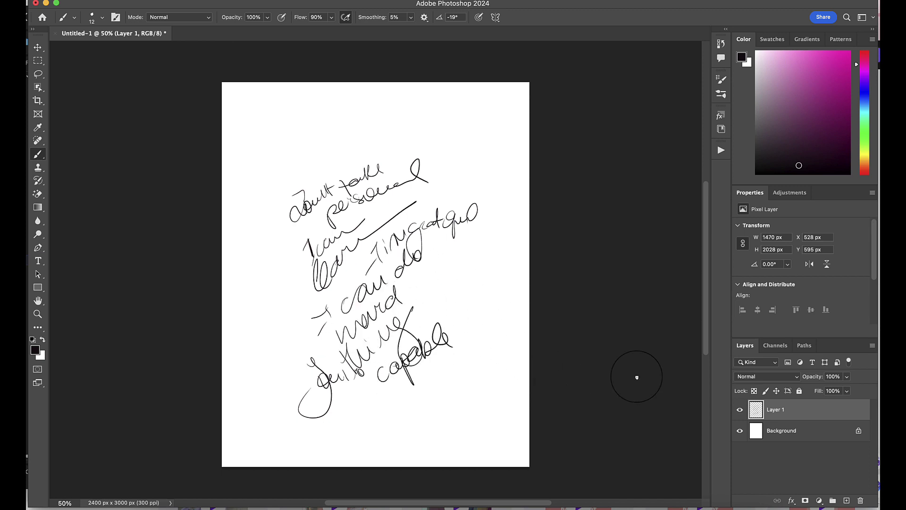
Add another new layer and bring 2W_Acrylic Texture_3.jpg from Adobe Bridge into the document, positioning it over the canvas.
left_click(847, 500)
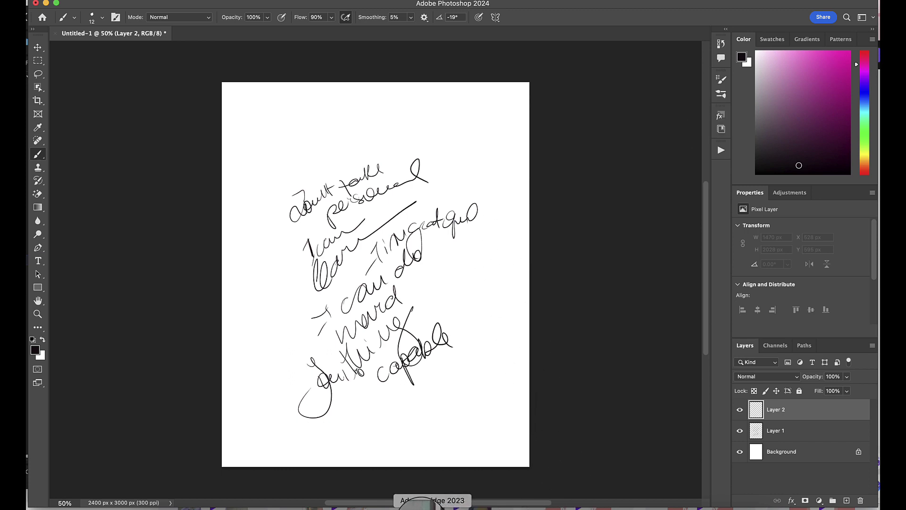
left_click(432, 504)
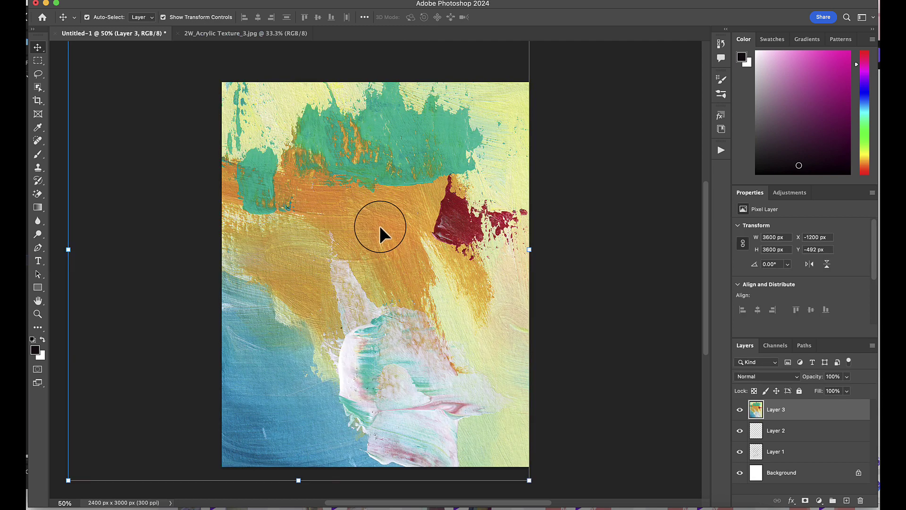
left_click_drag(379, 231, 451, 294)
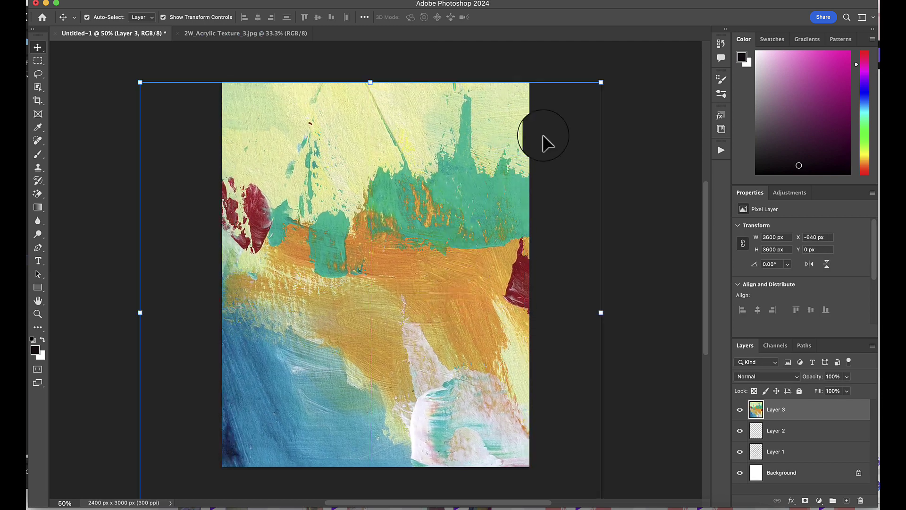
Scale the acrylic texture to about 3060 × 3060 px and reposition it so it covers the whole canvas.
left_click_drag(603, 84, 540, 157)
left_click_drag(518, 203, 534, 126)
left_click(550, 18)
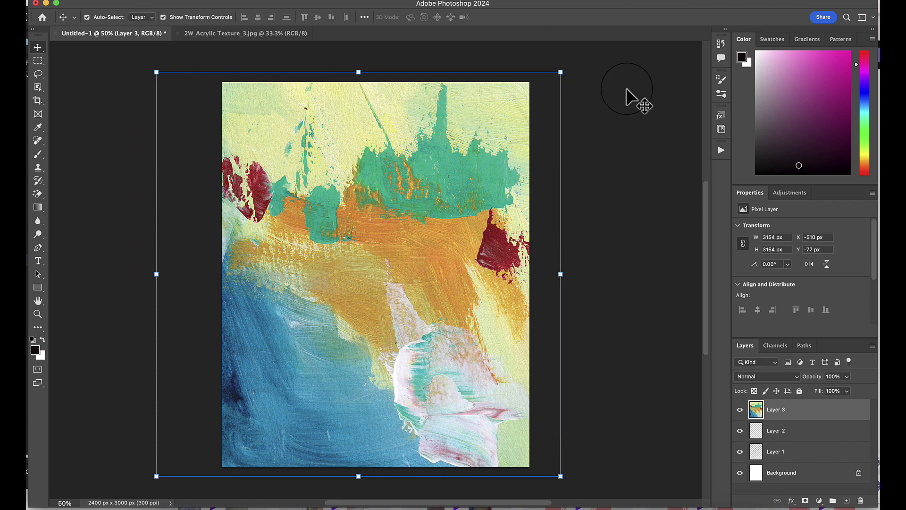
left_click_drag(560, 274, 548, 273)
left_click(548, 17)
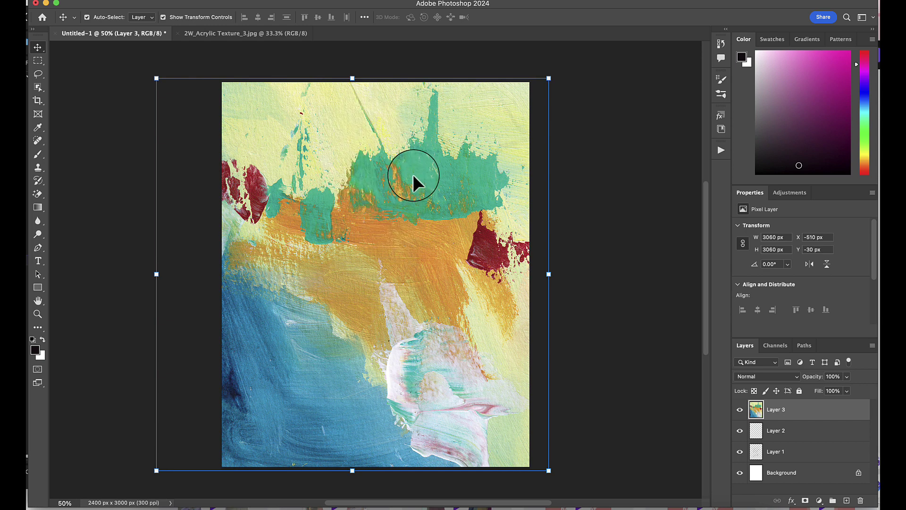
Add a layer mask to the acrylic texture layer and choose a 2W_acrylic1 mixer brush from the 2W_Acrylicset1 set.
left_click(805, 501)
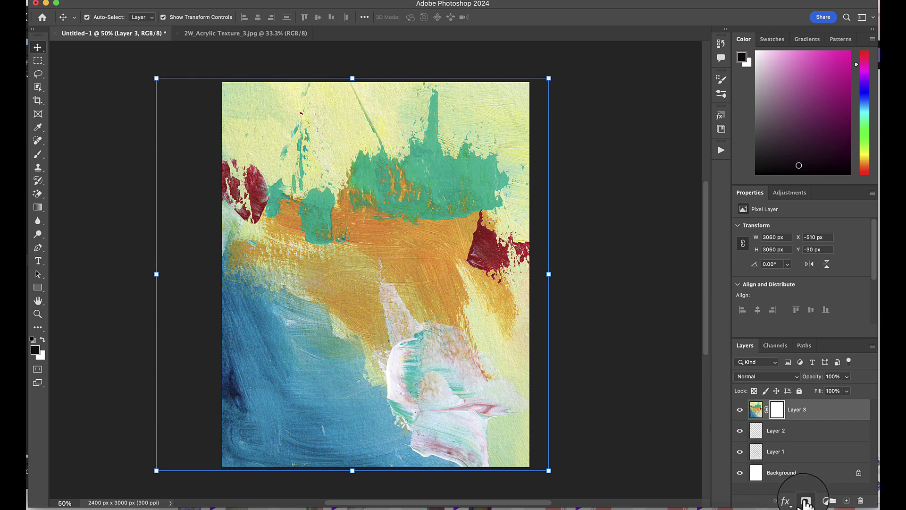
left_click(722, 94)
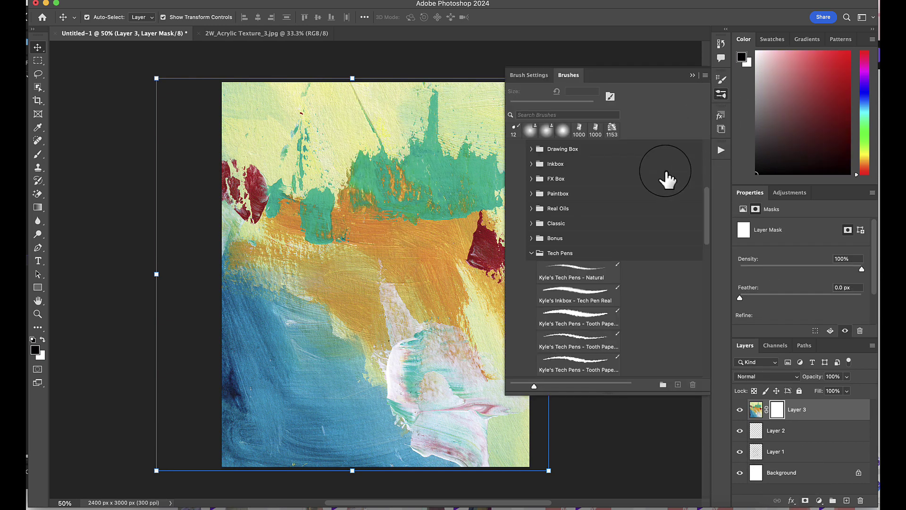
mouse_move(706, 212)
left_mouse_down()
mouse_move(706, 174)
mouse_move(607, 166)
left_mouse_up()
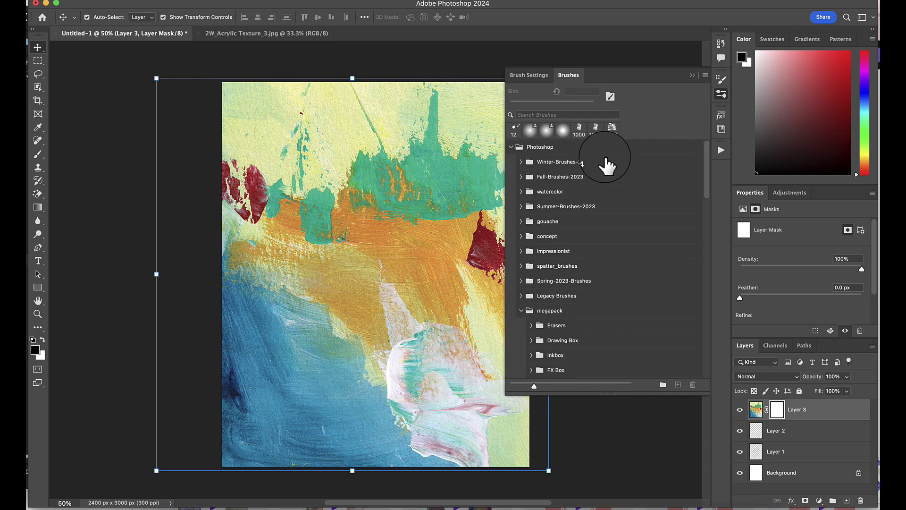
left_click(511, 147)
left_click(511, 192)
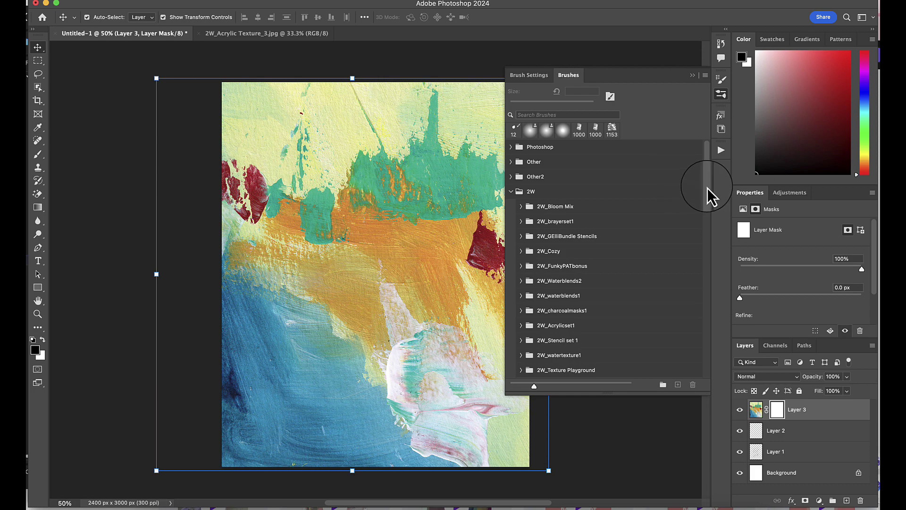
scroll(704, 200, "down", 3)
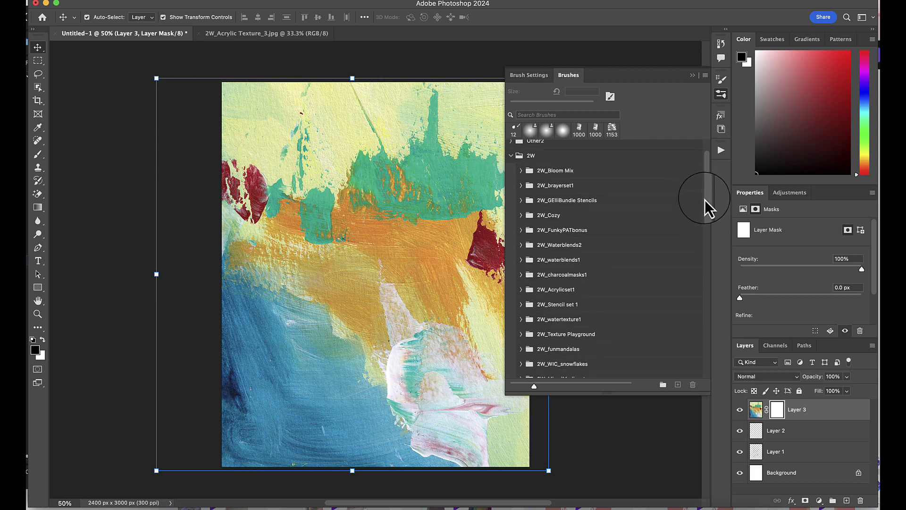
left_click(521, 282)
left_click(567, 316)
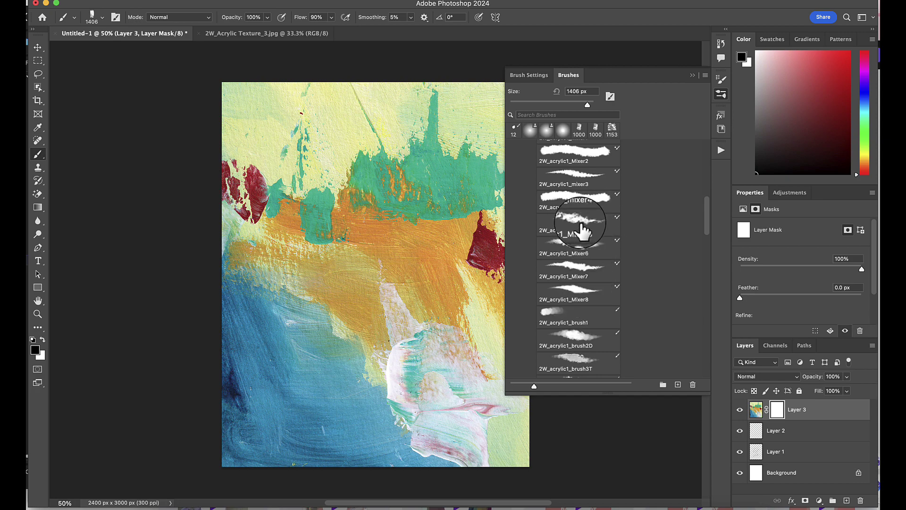
left_click(693, 78)
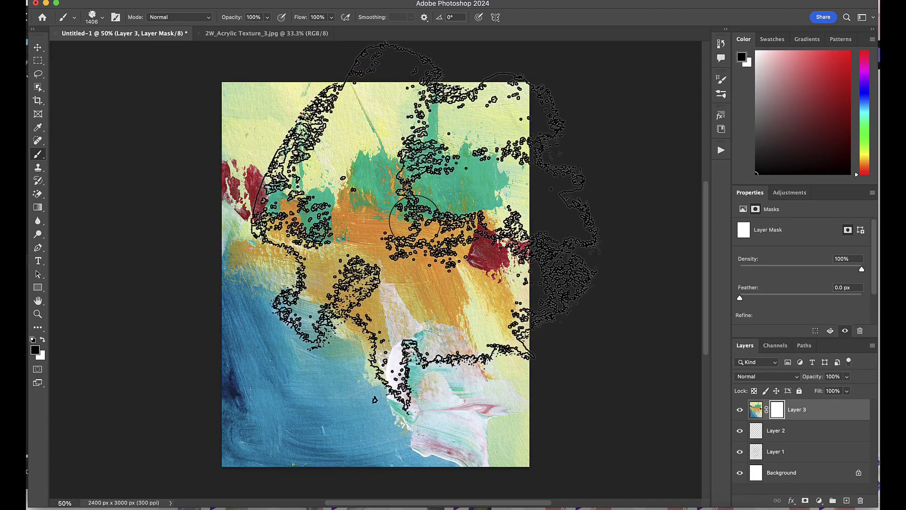
Paint black on the texture's mask with the brush reduced to 900 px, lowering its opacity to 74%, to reveal parts of the handwriting.
key("[")
key("[")
key("[")
mouse_move(414, 221)
left_mouse_down()
mouse_move(440, 137)
mouse_move(448, 157)
mouse_move(481, 150)
mouse_move(477, 174)
mouse_move(495, 183)
mouse_move(521, 95)
mouse_move(330, 115)
mouse_move(384, 115)
mouse_move(224, 207)
mouse_move(217, 182)
mouse_move(224, 115)
mouse_move(277, 84)
mouse_move(311, 240)
mouse_move(352, 365)
mouse_move(374, 396)
mouse_move(410, 406)
mouse_move(405, 358)
left_mouse_up()
key("bracketleft")
key("bracketleft")
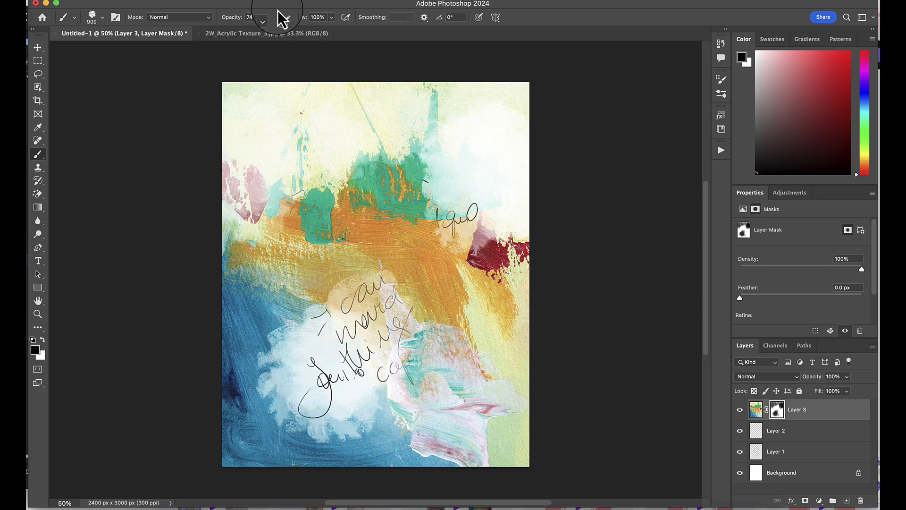
mouse_move(435, 334)
left_mouse_down()
mouse_move(506, 354)
mouse_move(495, 324)
mouse_move(501, 264)
mouse_move(333, 283)
mouse_move(273, 364)
mouse_move(264, 405)
mouse_move(250, 397)
left_mouse_up()
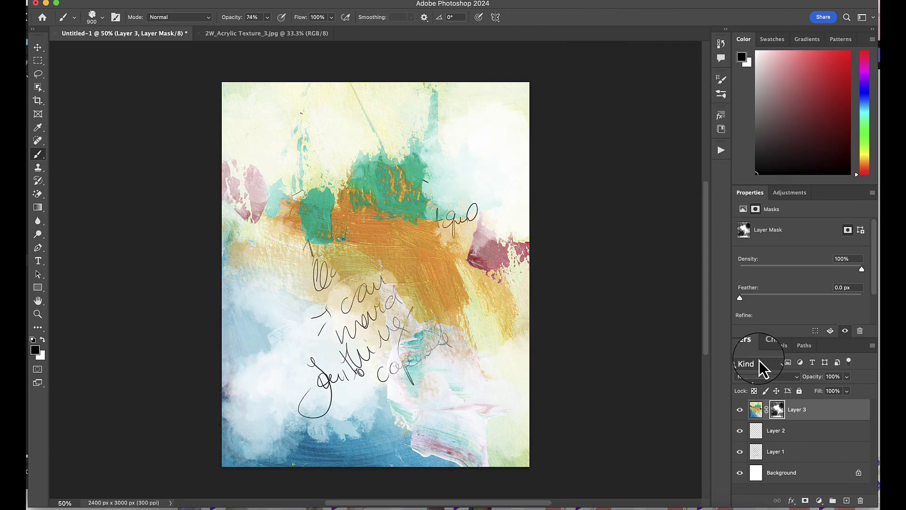
Add a new layer above the masked texture and apply the 2W_2scriptbutter style from 2w_butterandimpastoset1 to it.
left_click(846, 500)
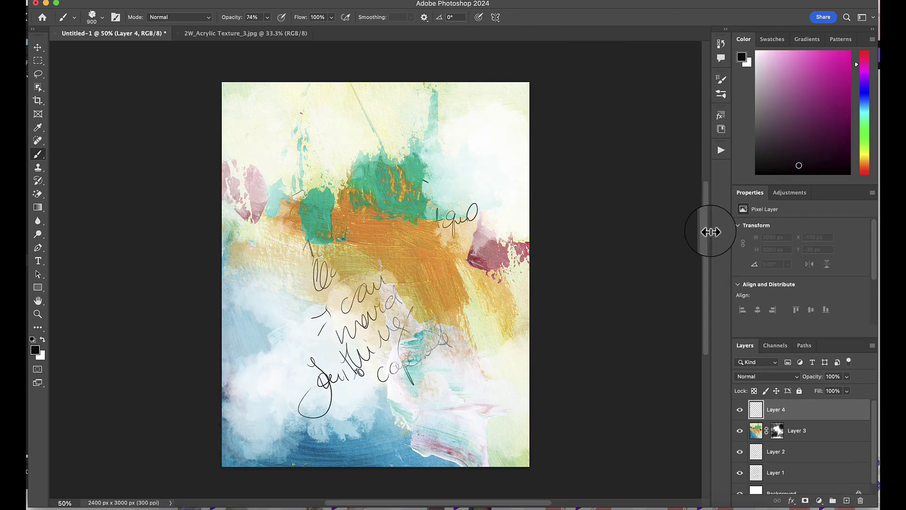
left_click(720, 118)
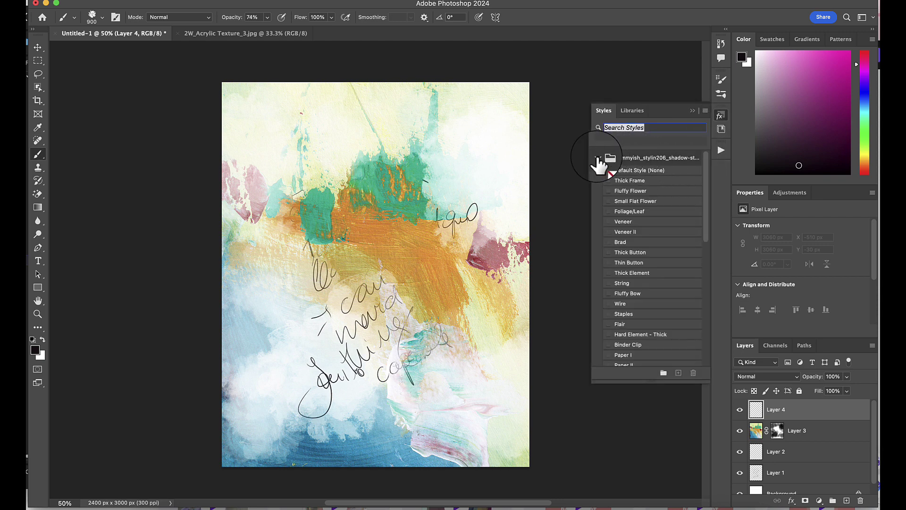
left_click(598, 158)
left_click(607, 232)
left_click(607, 231)
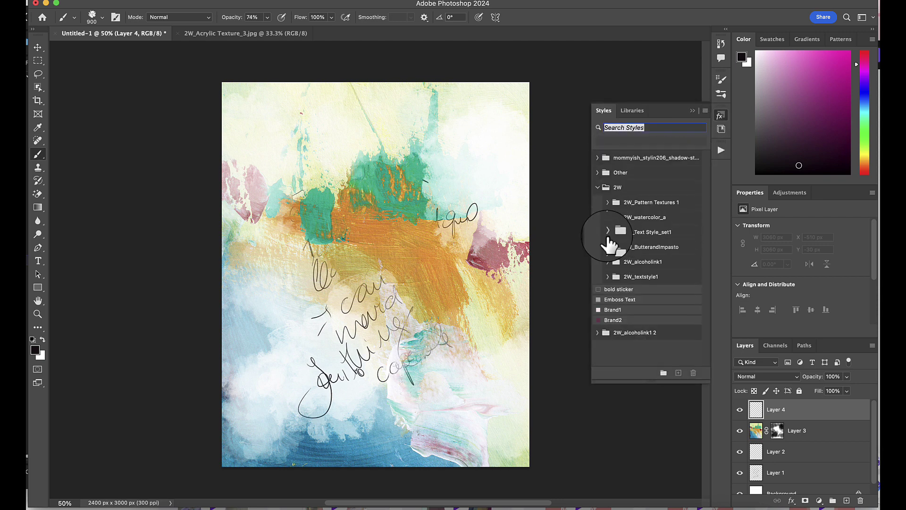
left_click(607, 245)
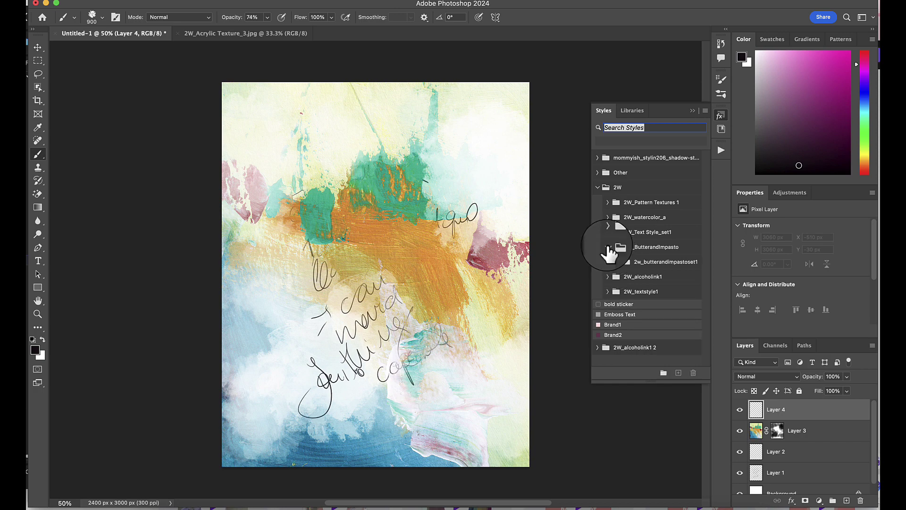
left_click(617, 261)
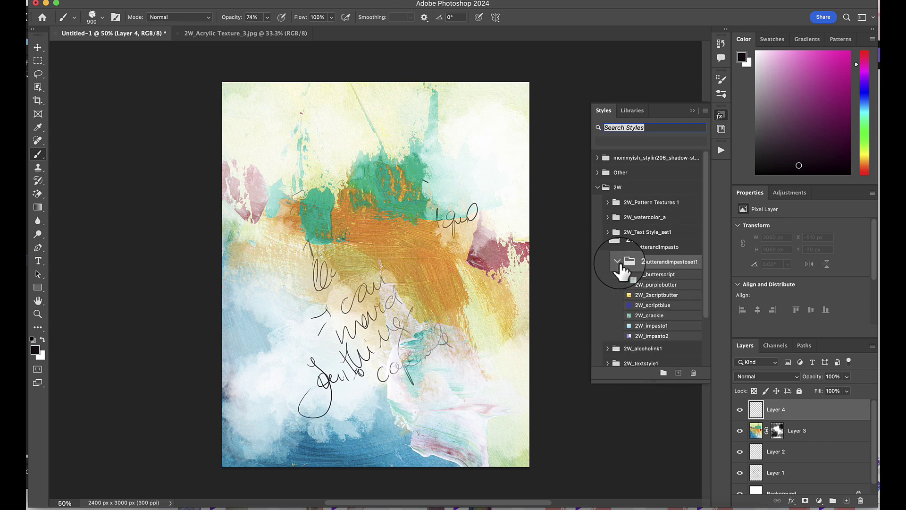
left_click(654, 285)
left_click(651, 296)
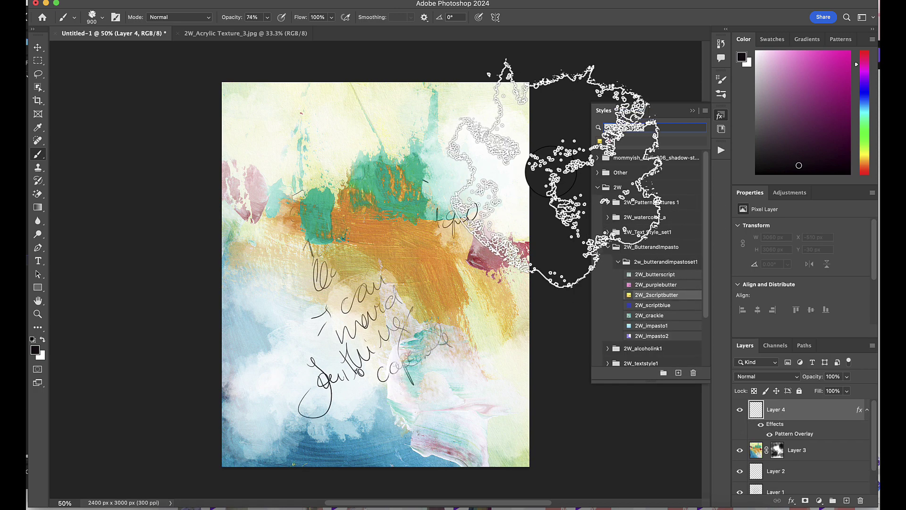
Paint blended strokes over the canvas's upper-right and lower areas on the styled layer and change its style to 2W_impasto1.
left_click(503, 184)
mouse_move(504, 186)
left_mouse_down()
mouse_move(483, 204)
mouse_move(436, 147)
mouse_move(437, 122)
mouse_move(476, 81)
mouse_move(486, 103)
mouse_move(415, 351)
mouse_move(495, 362)
mouse_move(454, 380)
mouse_move(487, 406)
left_mouse_up()
left_click(664, 325)
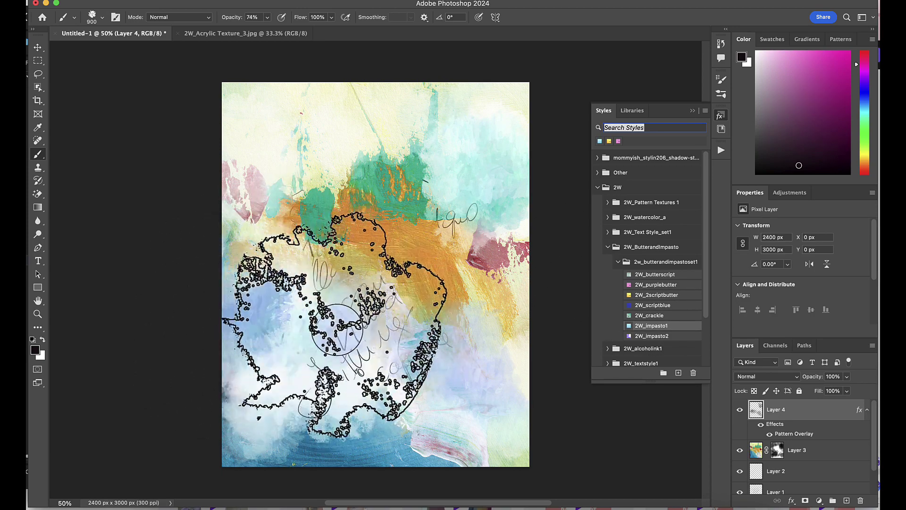
left_click(665, 335)
left_click(652, 327)
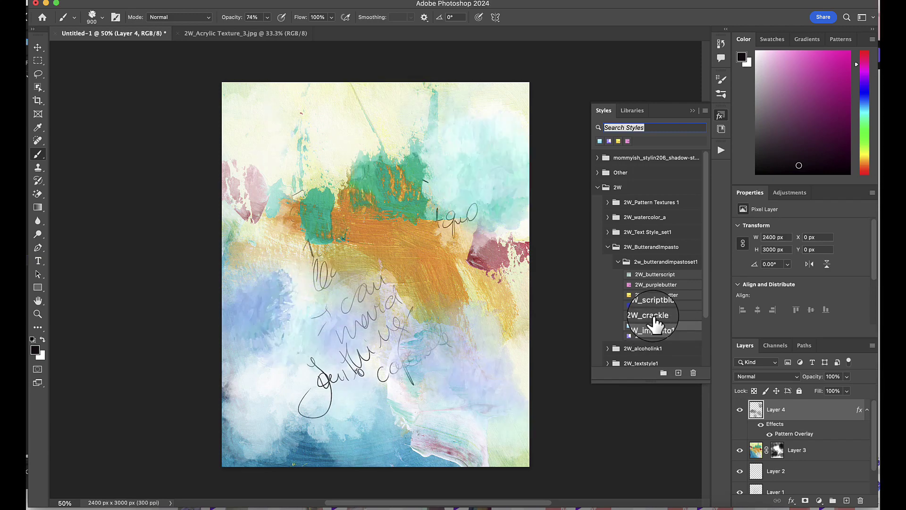
Set the painted strokes layer's style back to 2W_2scriptbutter and add a new layer above it.
left_click(655, 295)
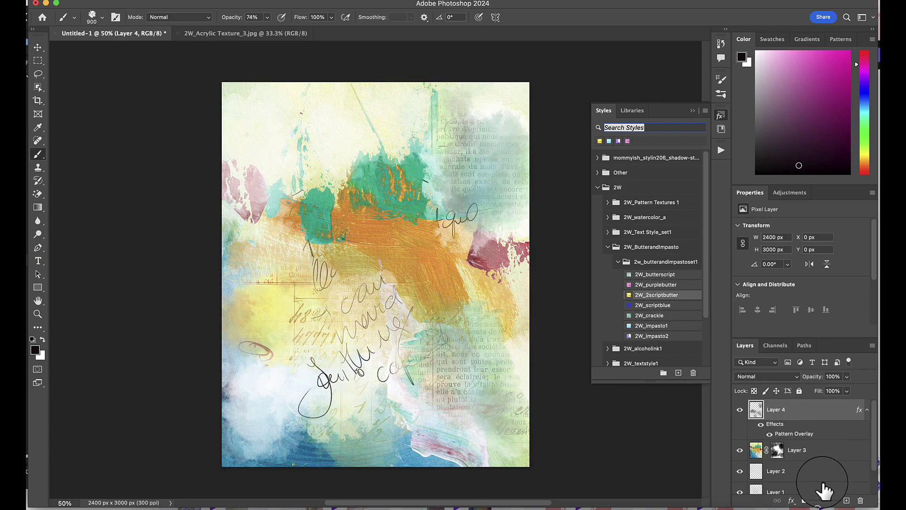
left_click(847, 500)
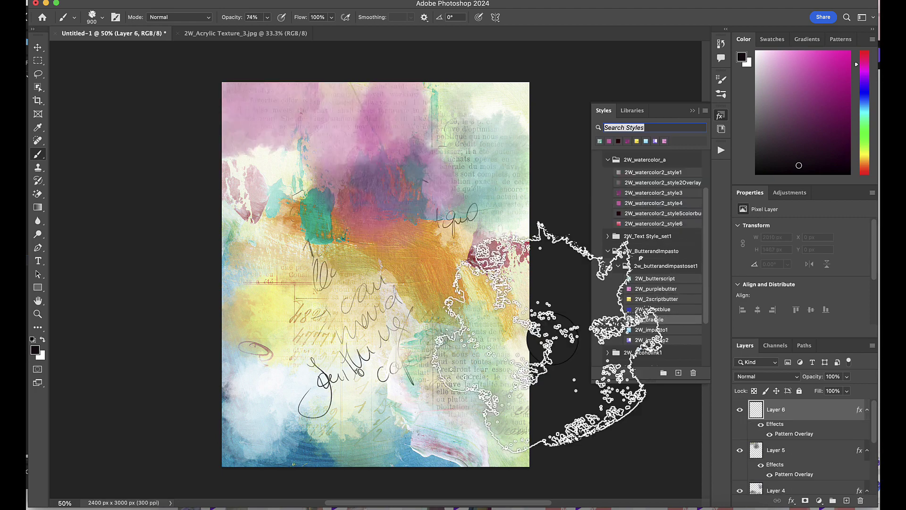
Paint strokes on the 2W_crackle-styled layer over the canvas's lower-right, middle-left and upper-left areas.
left_click(552, 339)
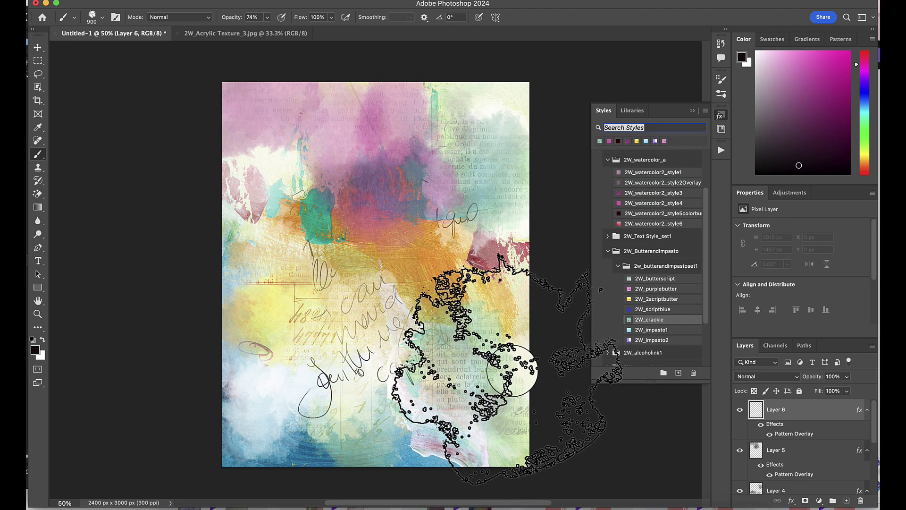
left_click(325, 358)
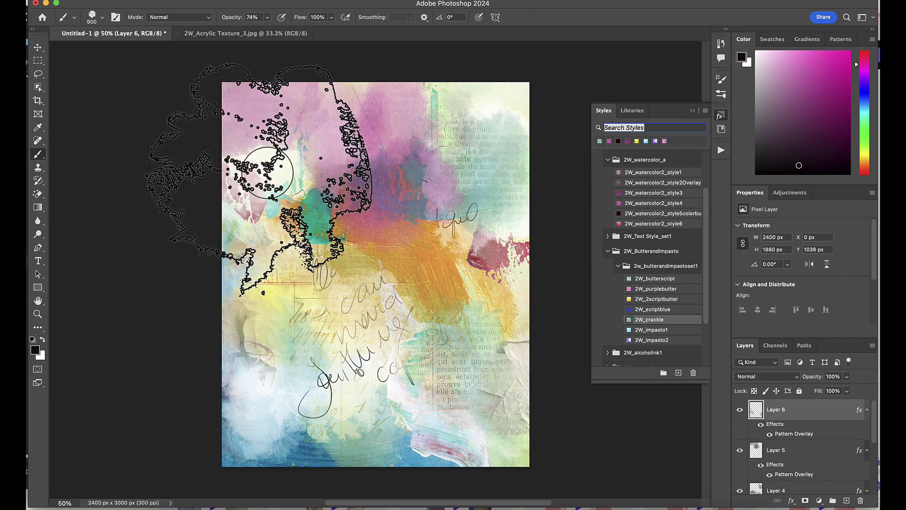
left_click(378, 229)
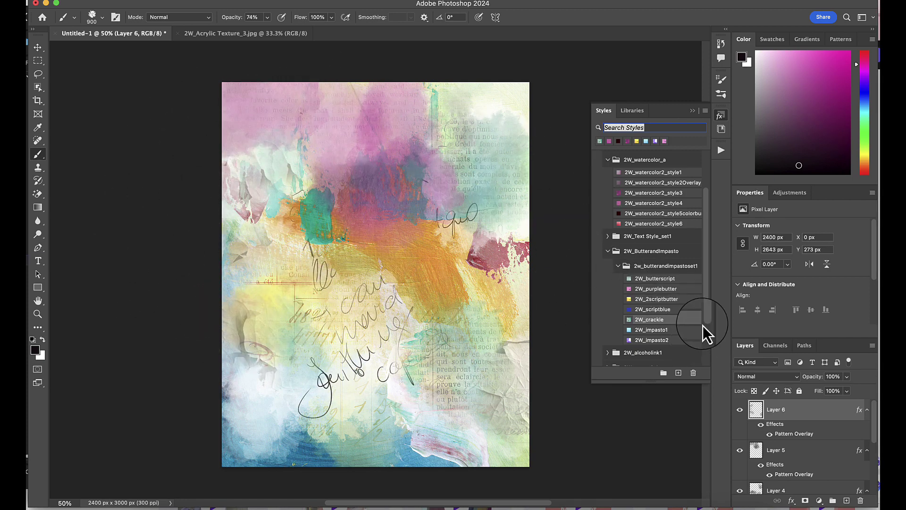
Add a new layer, give it the 2W_alcoholink_2 style from 2W_alcoholink1 and paint strokes over the canvas's left, lower and right areas.
key("super+shift+alt+n")
left_click(406, 373)
left_click(608, 352)
scroll(646, 283, "down", 2)
left_click(646, 334)
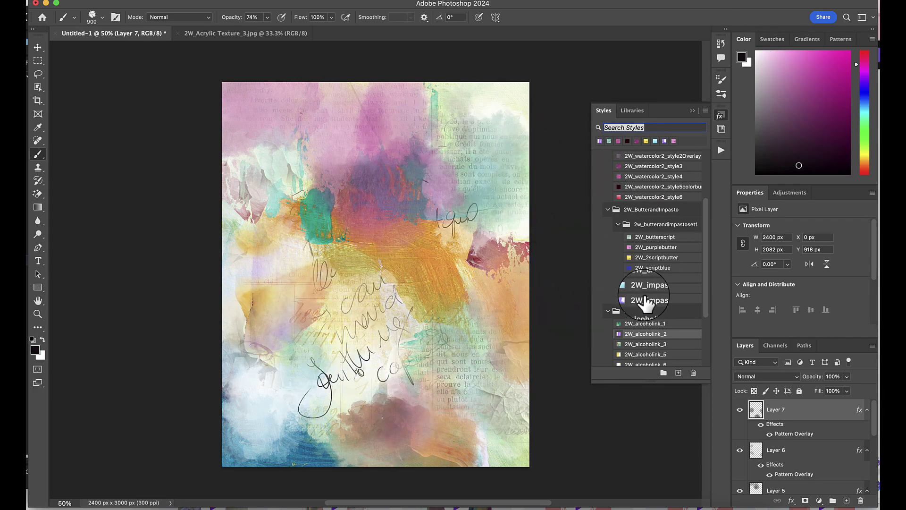
Add a new layer with the 2W_scriptblue style and paint across the canvas's middle with the brush reduced to 800 px.
left_click(847, 502)
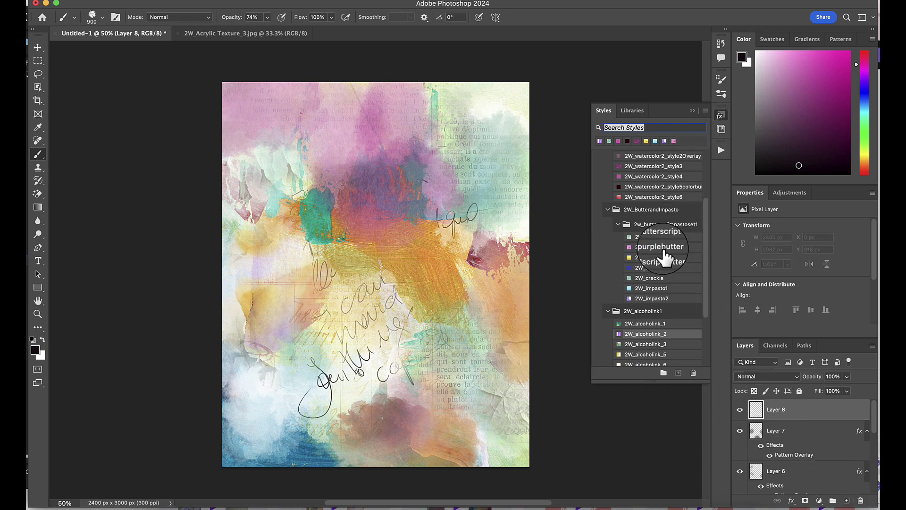
left_click(653, 267)
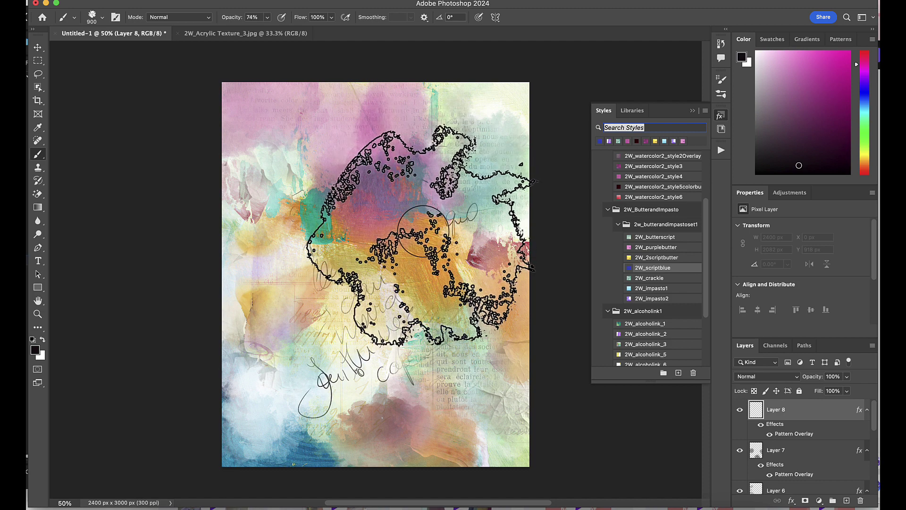
key("bracketleft")
left_click(375, 283)
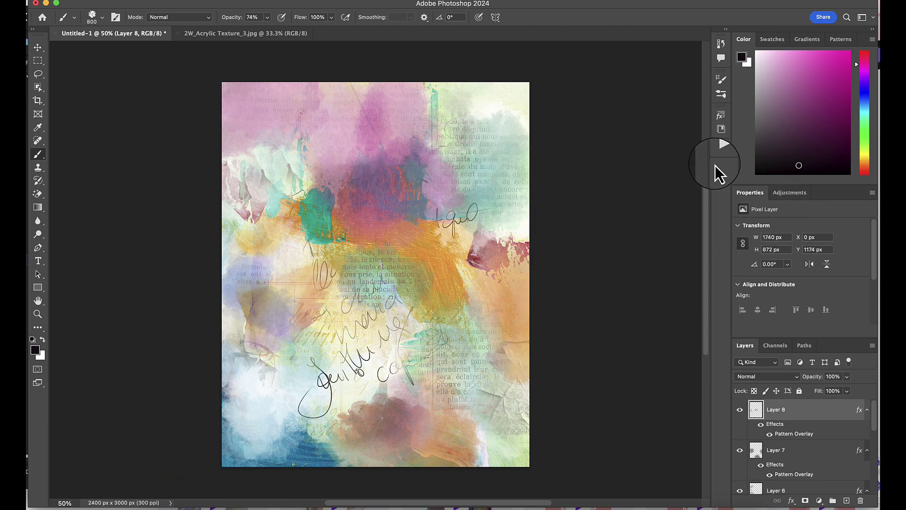
Add another empty layer at the top of the stack and turn on the Contextual Task Bar.
key("super+shift+alt+n")
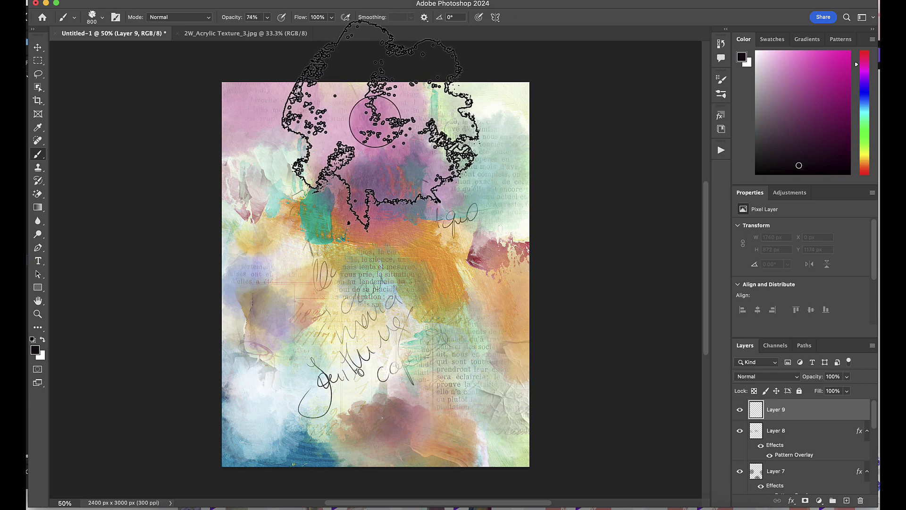
left_click(358, 2)
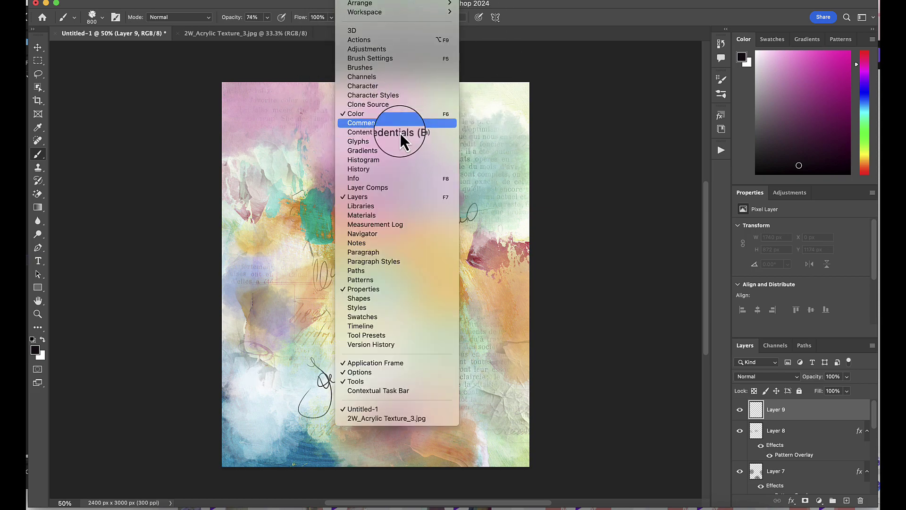
left_click(418, 390)
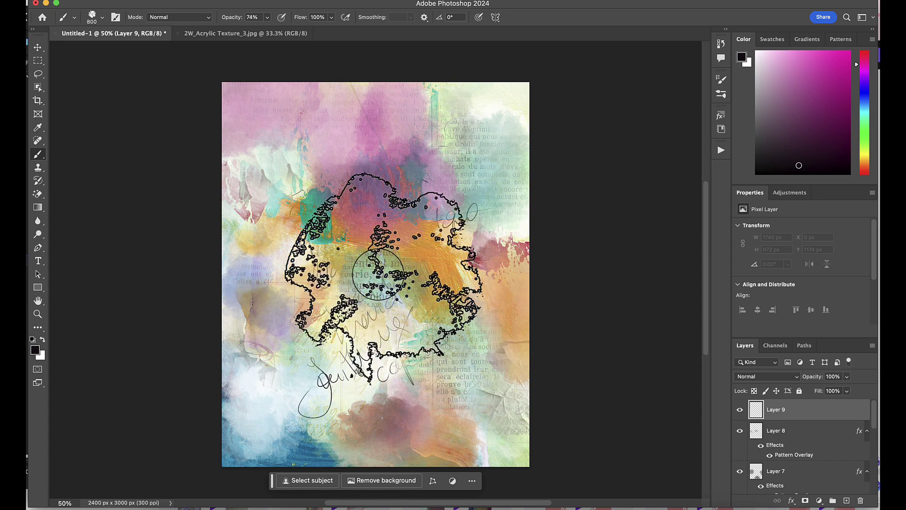
Marquee an area about 1448 x 2130 px from the canvas's centre to its lower right and generate "peonie flower and leaves in a white background" in it.
left_click(38, 61)
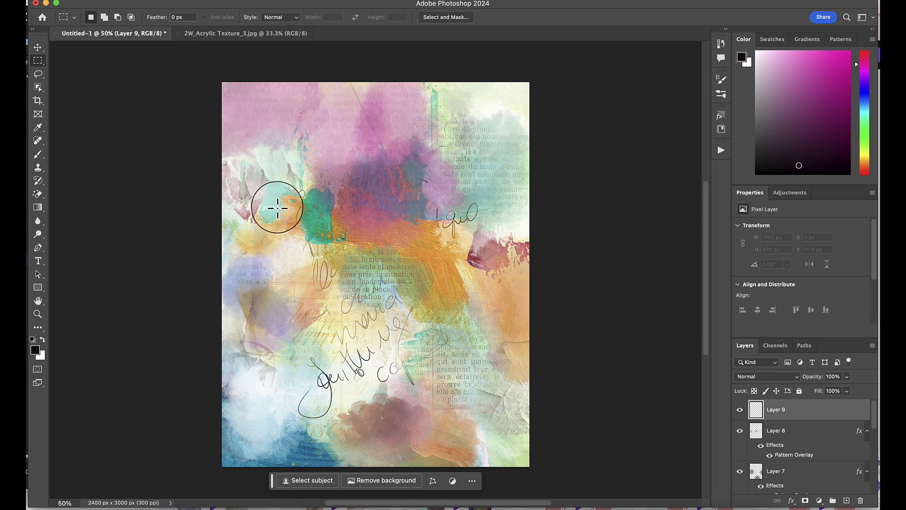
left_click_drag(381, 211, 523, 414)
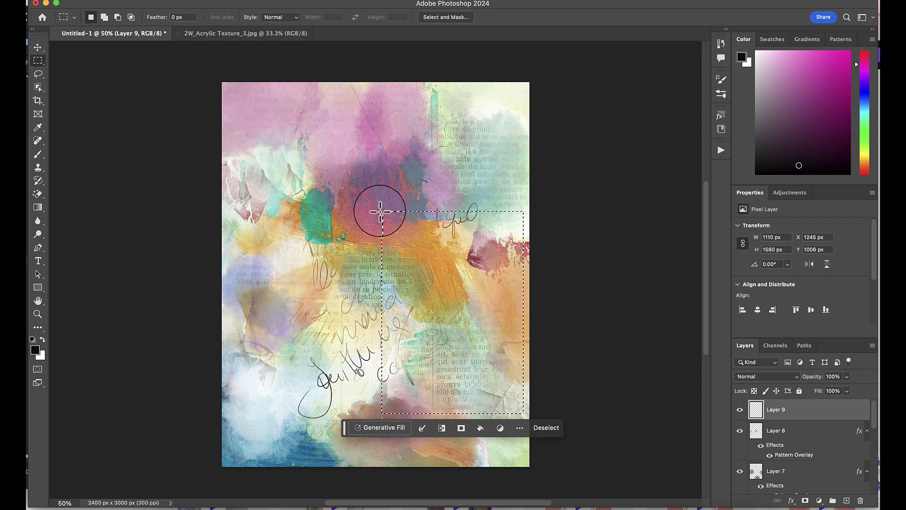
key("super+z")
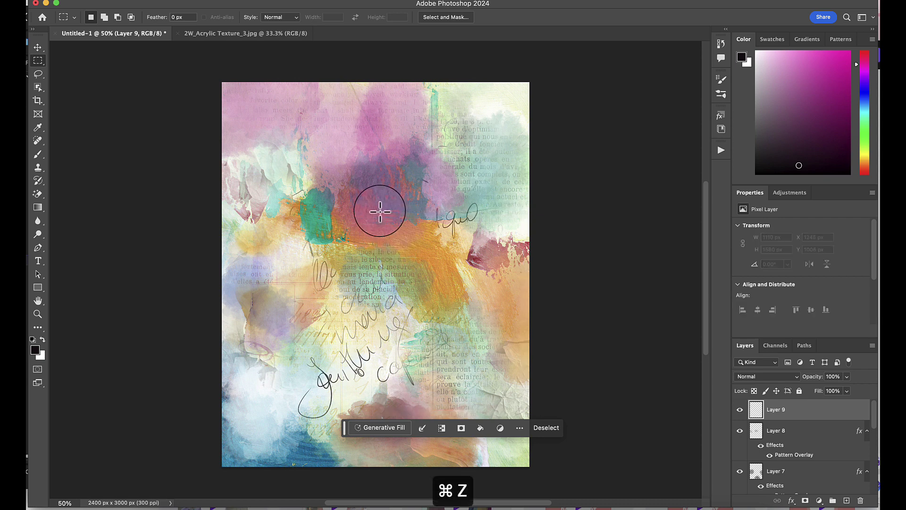
left_click_drag(329, 162, 516, 439)
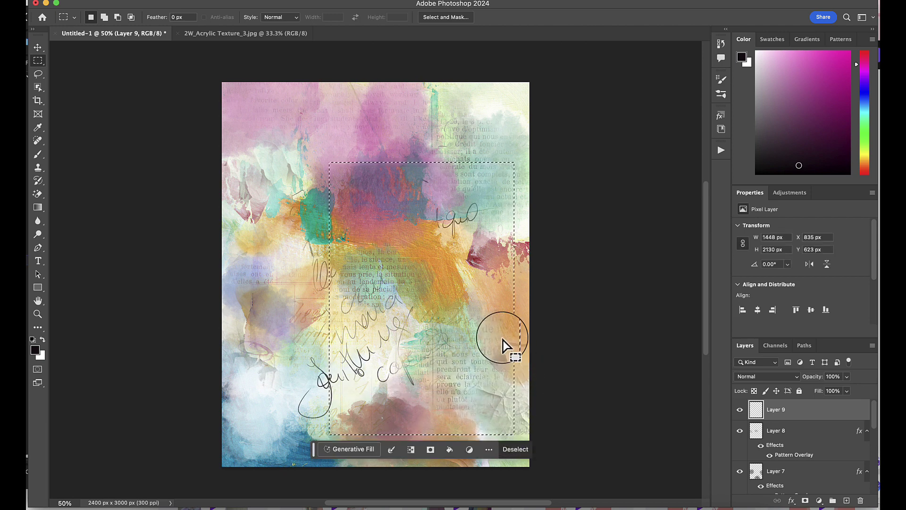
left_click(356, 448)
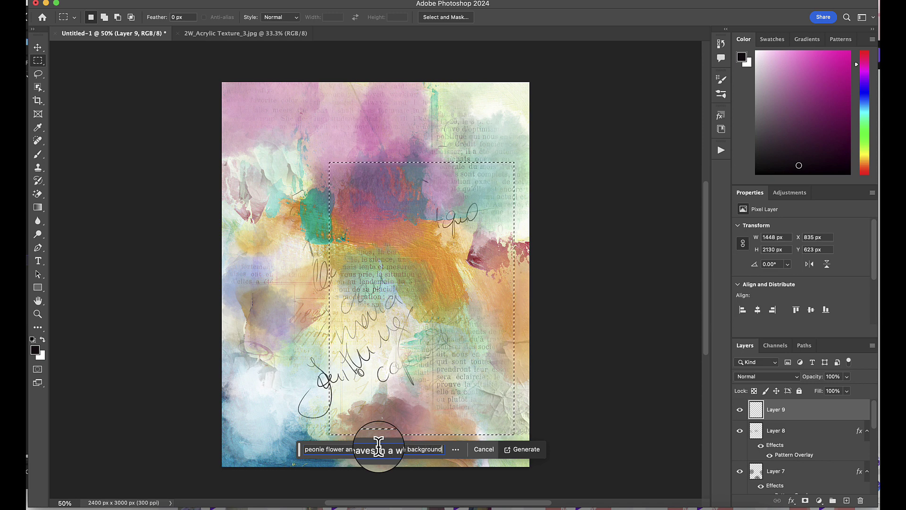
key("Return")
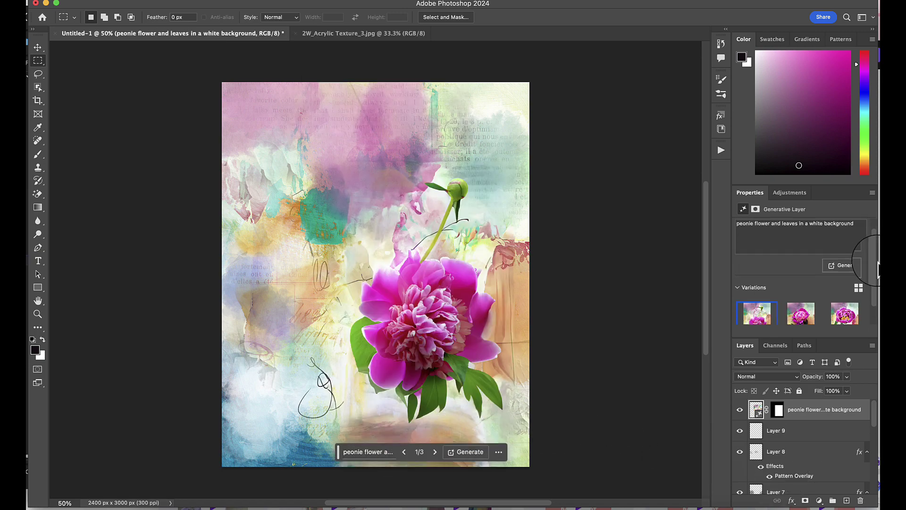
Compare the three generated peony variations and keep the first one.
scroll(802, 283, "down", 2)
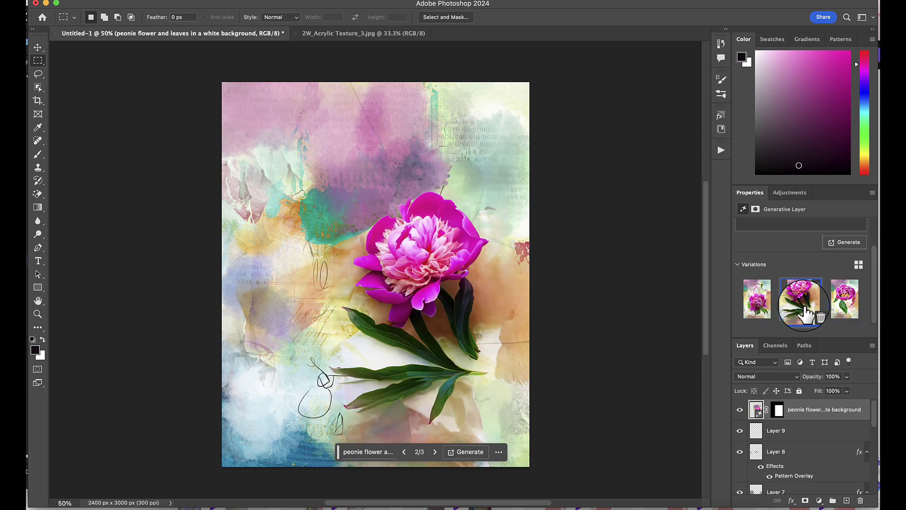
left_click(851, 307)
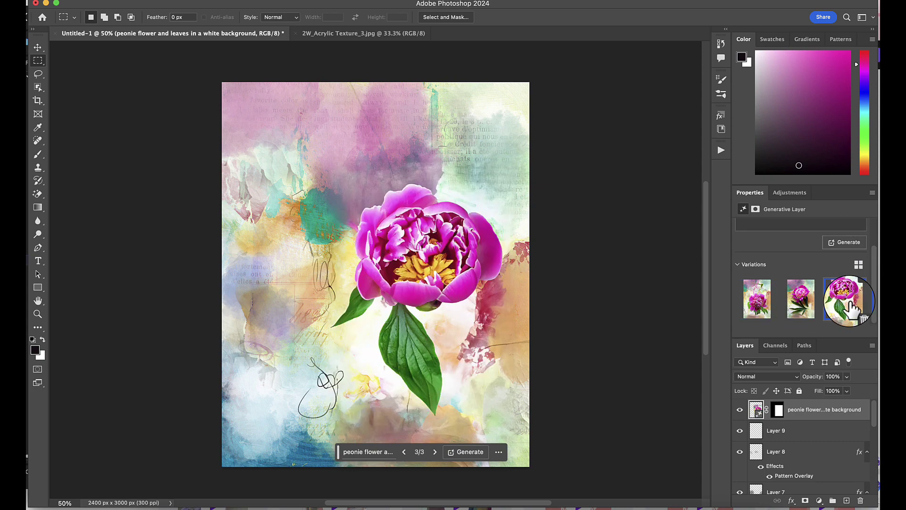
left_click(765, 307)
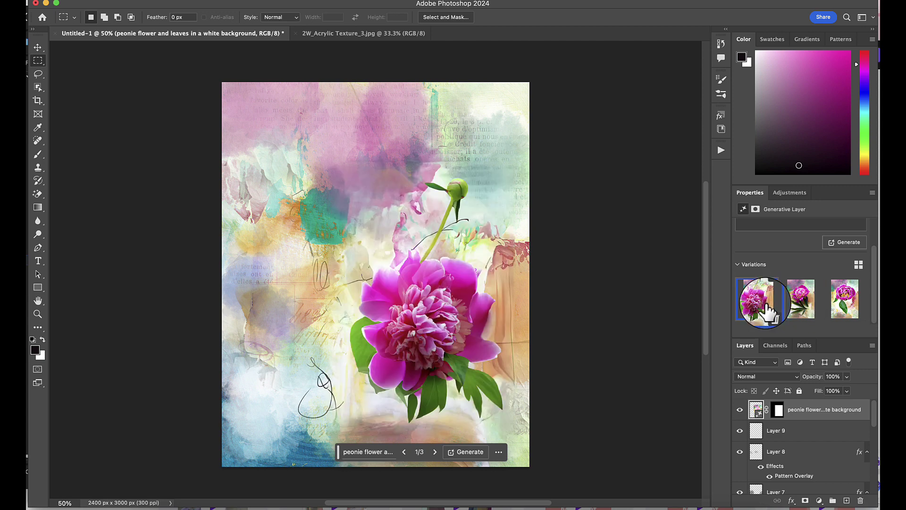
mouse_move(769, 308)
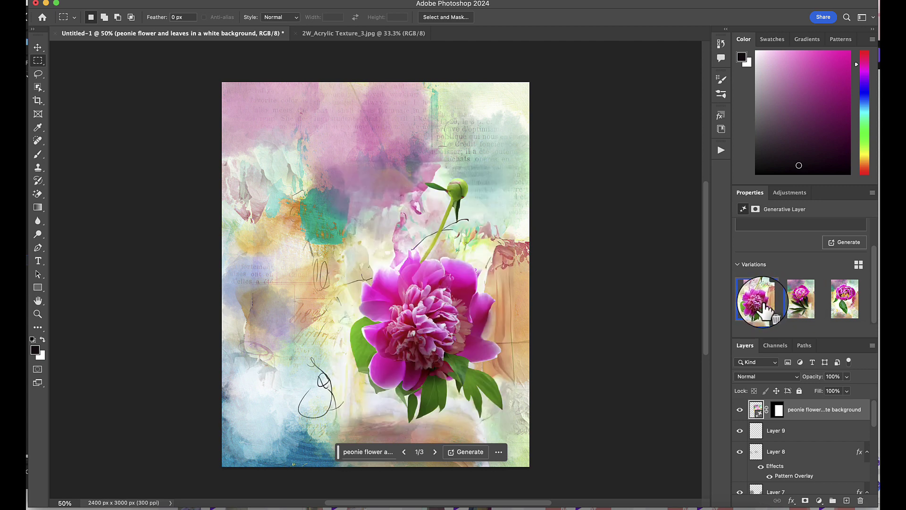
Apply the generated peony layer's mask to turn it into a plain pixel layer.
scroll(836, 377, "down", 1)
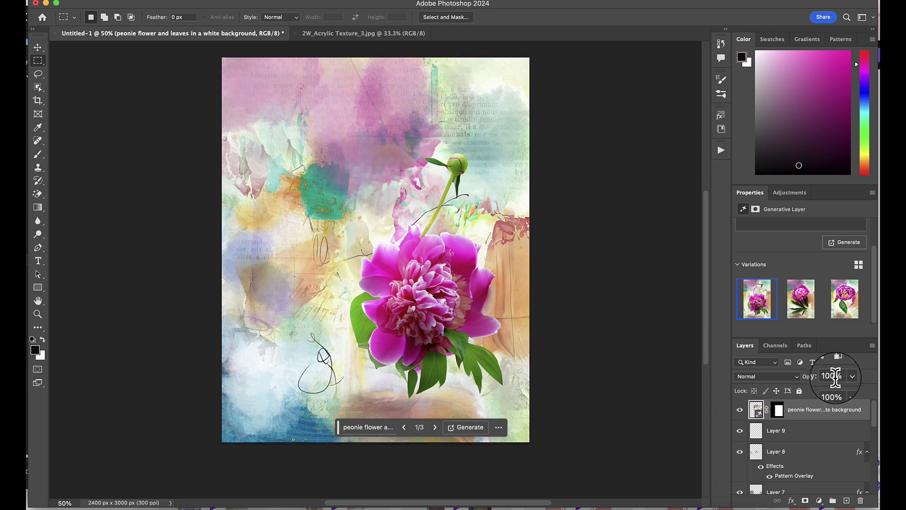
right_click(778, 409)
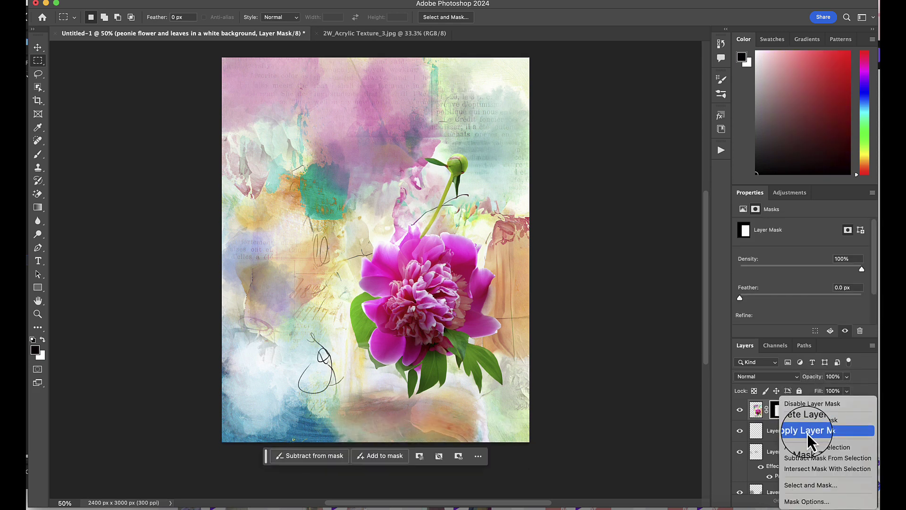
left_click(808, 432)
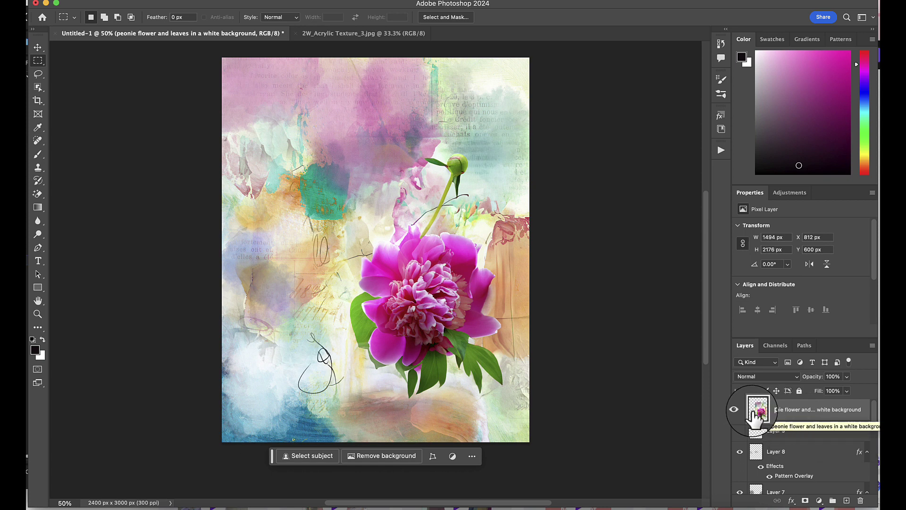
Move the peony layer slightly up and left to about X 758 px, Y 507 px.
left_click(38, 47)
left_click_drag(405, 275, 428, 288)
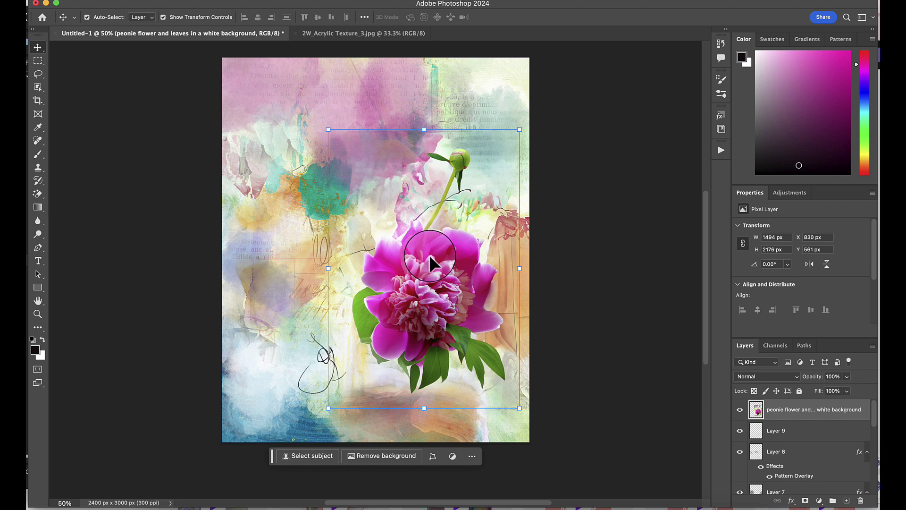
mouse_move(430, 254)
left_mouse_down()
mouse_move(457, 249)
mouse_move(420, 254)
left_mouse_up()
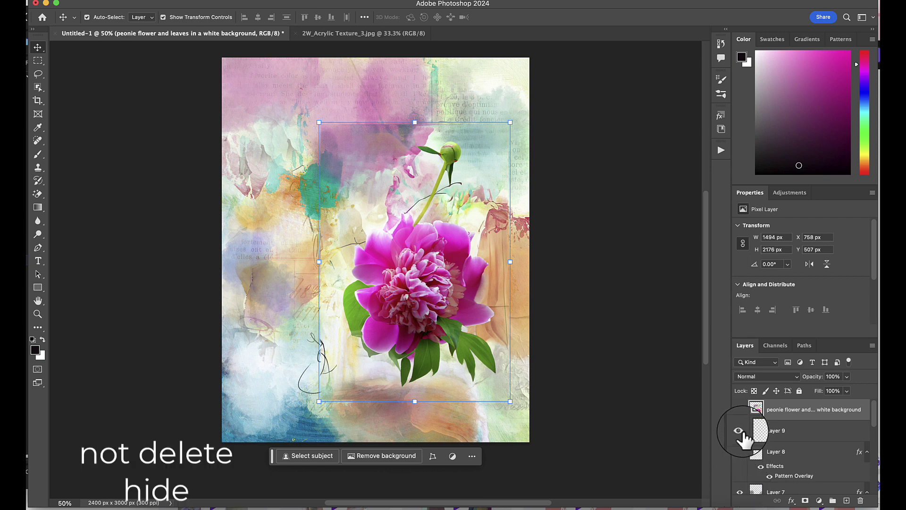
Hide every layer beneath the peony layer, including the background.
left_click_drag(738, 430, 740, 492)
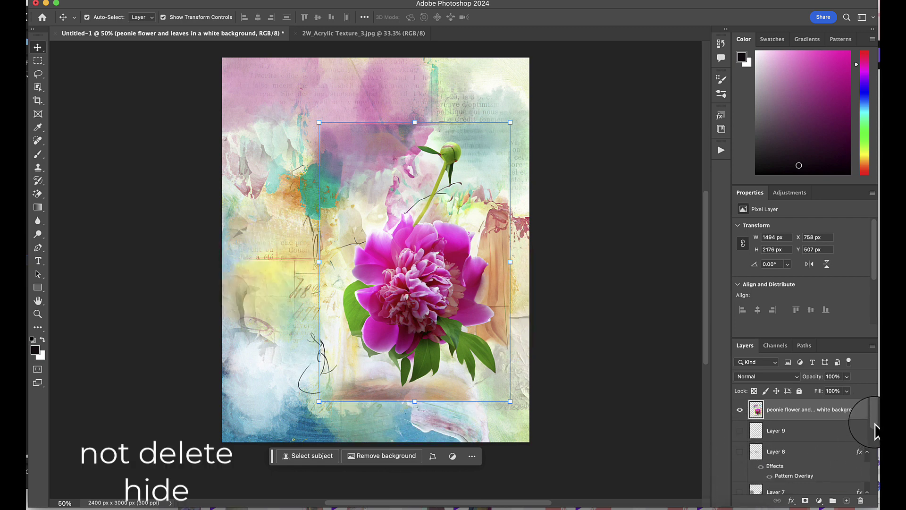
left_click_drag(874, 431, 873, 494)
left_click(740, 424)
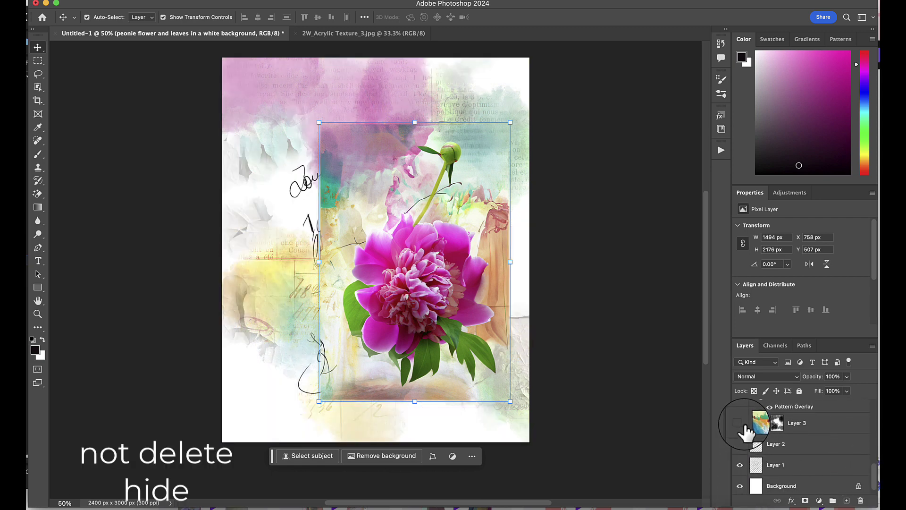
left_click_drag(739, 443, 740, 486)
scroll(845, 460, "up", 5)
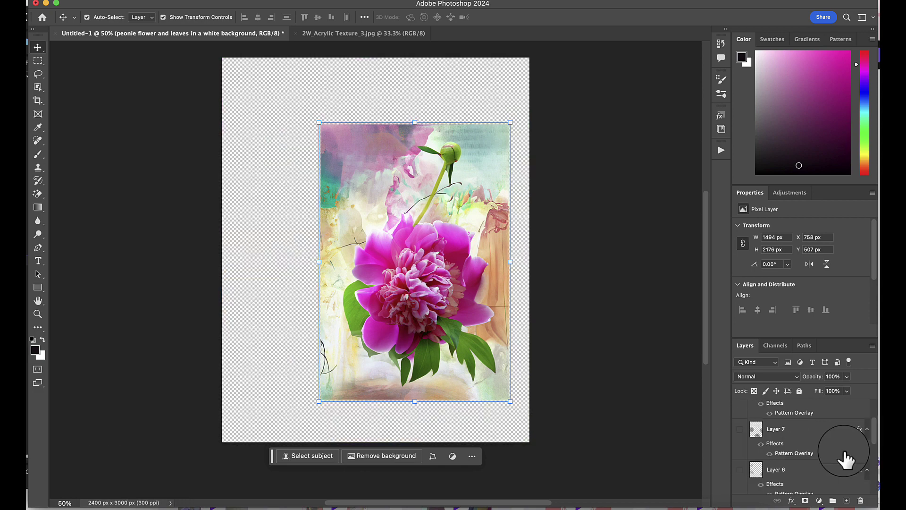
Cut the flower out of its backdrop by selecting the subject, masking the peony layer with it and applying the mask.
left_click(296, 457)
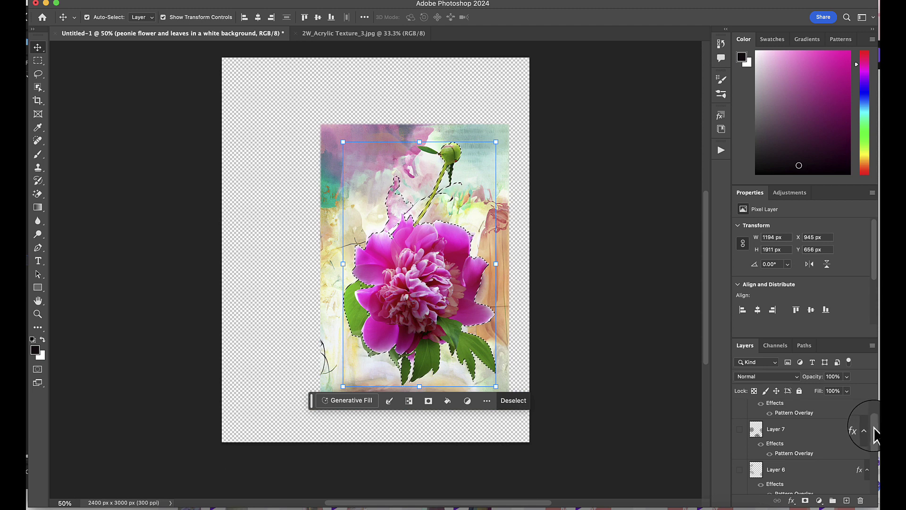
left_click_drag(875, 433, 874, 399)
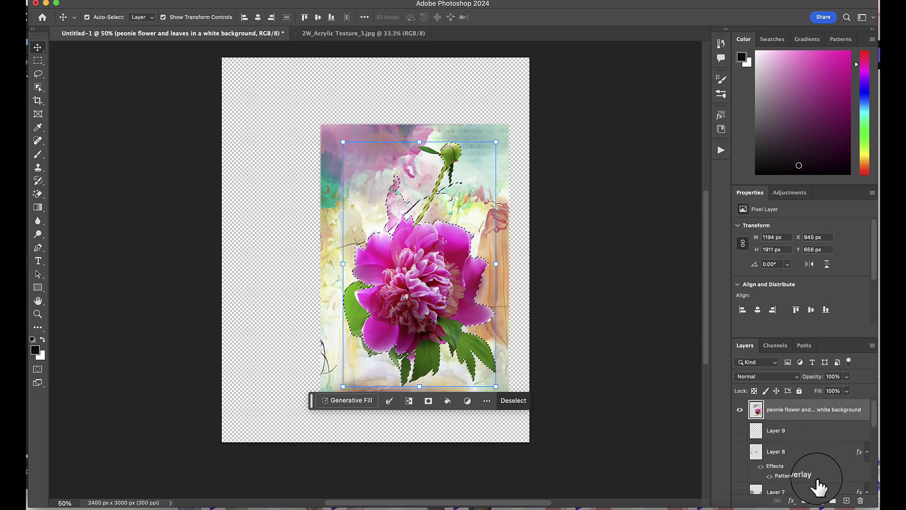
left_click(806, 500)
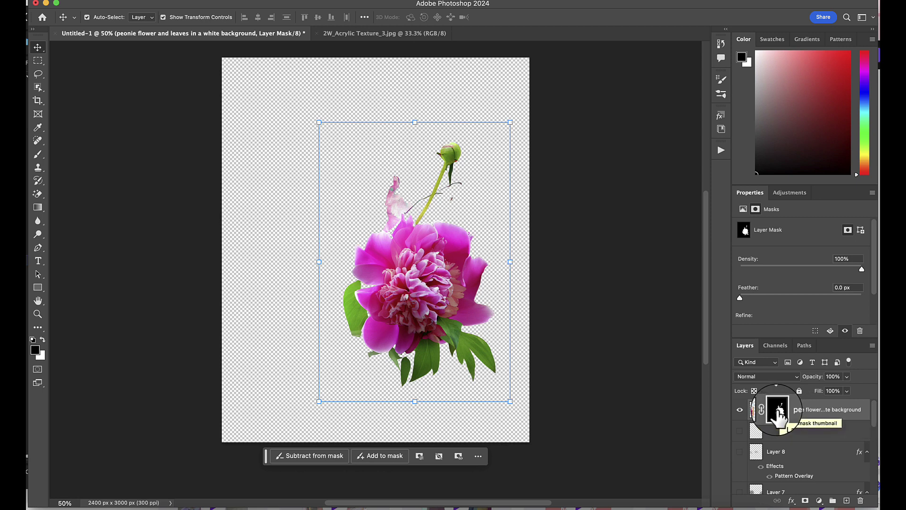
right_click(779, 417)
left_click(797, 433)
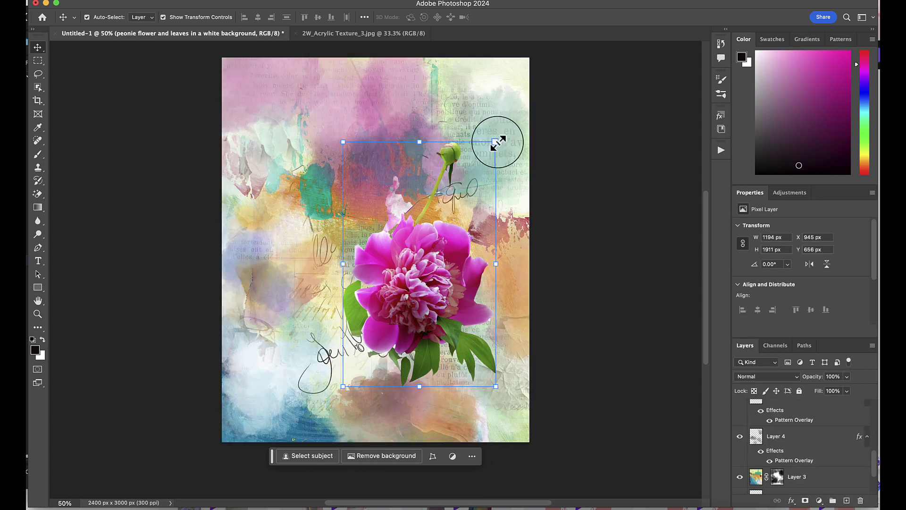
Enlarge the cut-out peony to about 1572 x 2340 px and place it toward the canvas's lower right.
left_click_drag(496, 142, 526, 92)
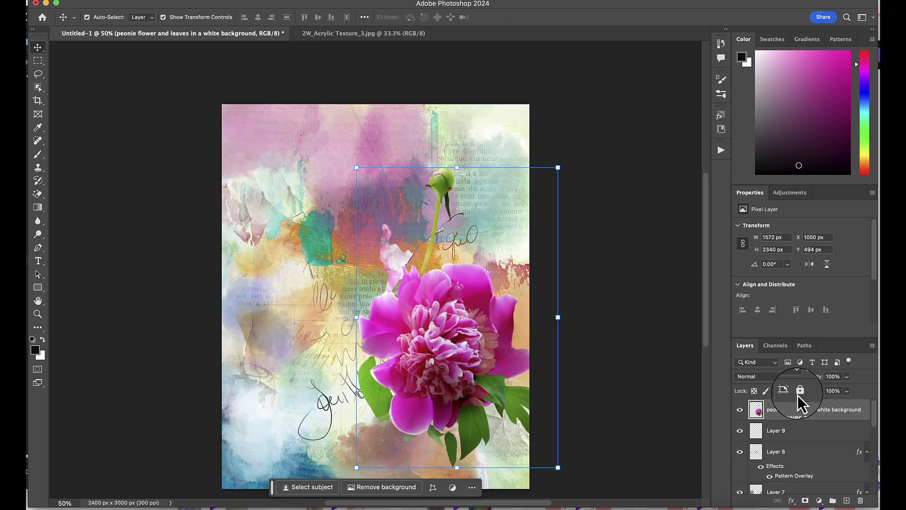
Duplicate the peony layer and hide the original beneath the copy.
key("super+j")
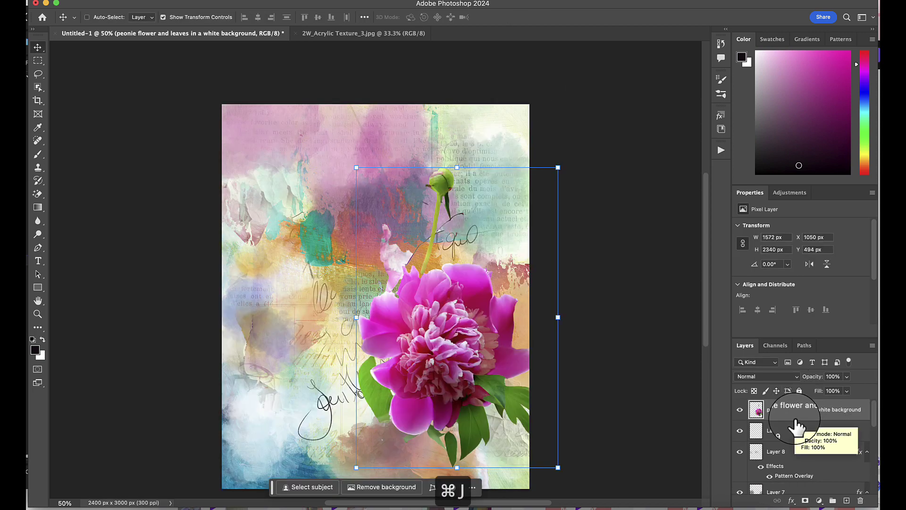
left_click(740, 430)
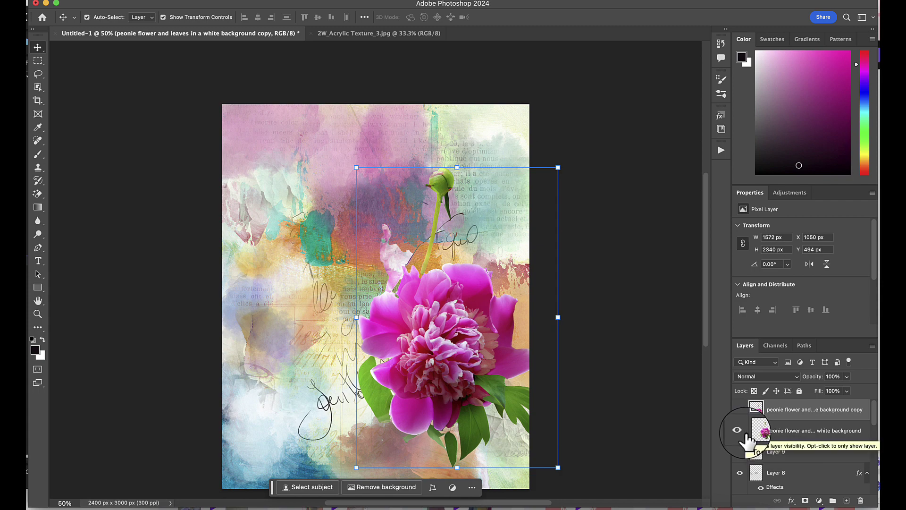
scroll(649, 340, "down", 3)
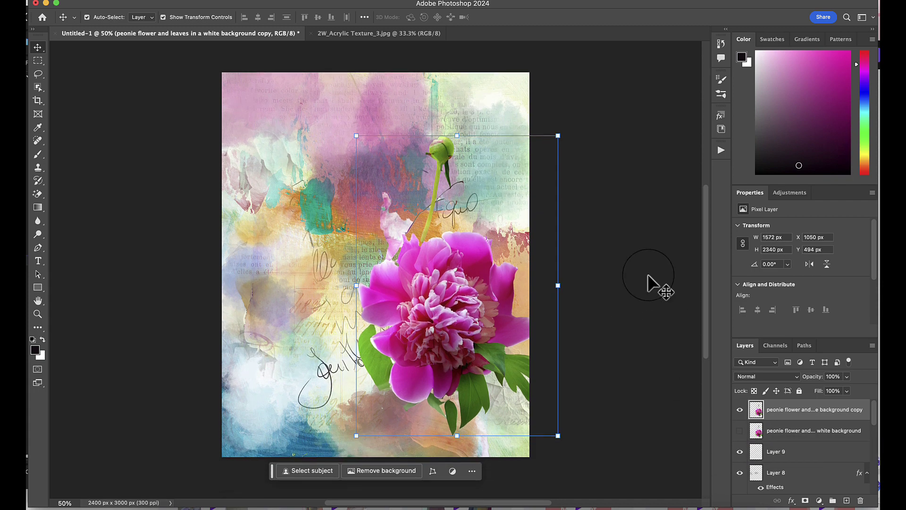
Open the Filter Gallery on the peony copy and turn off Water Paper, keeping the Dry Brush and Watercolor effects on.
left_click(157, 3)
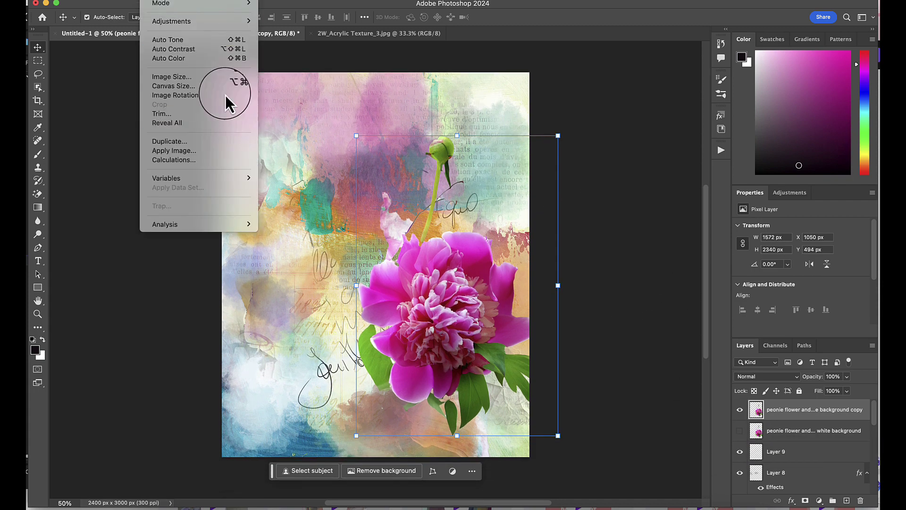
mouse_move(263, 5)
mouse_move(332, 127)
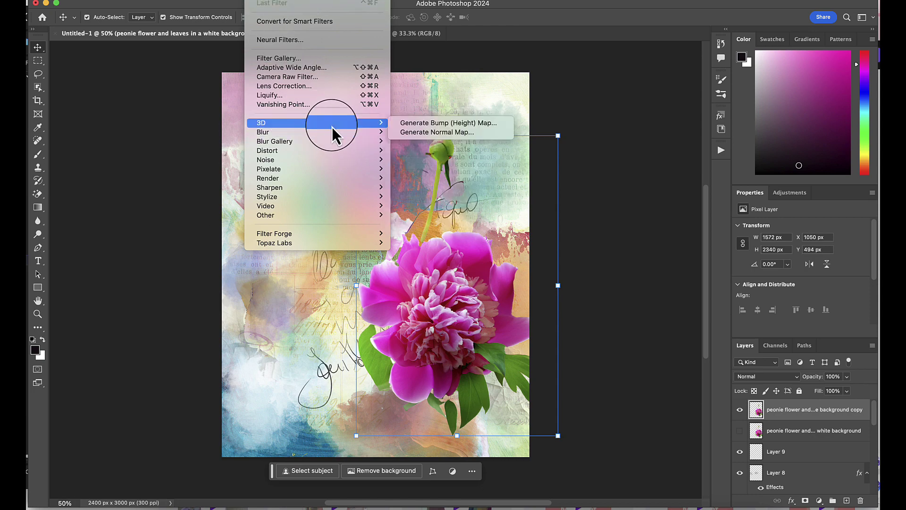
left_click(328, 58)
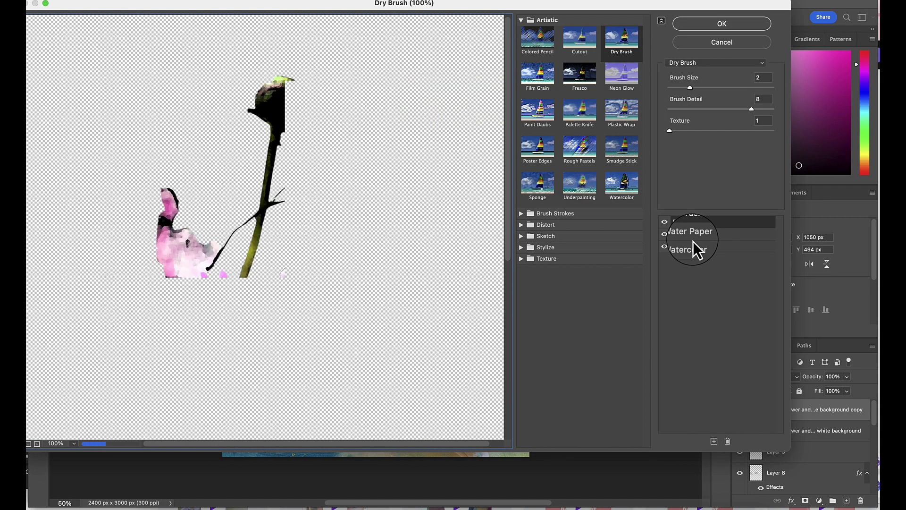
left_click(667, 249)
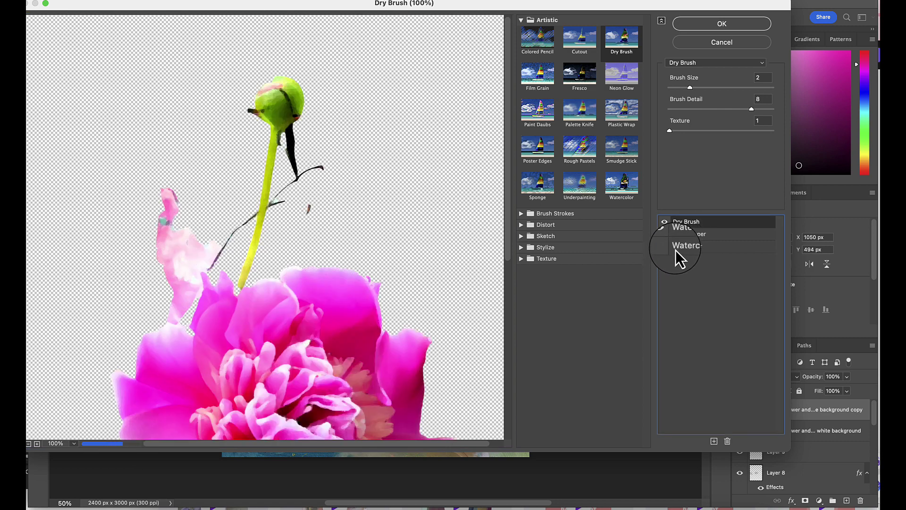
left_click(666, 250)
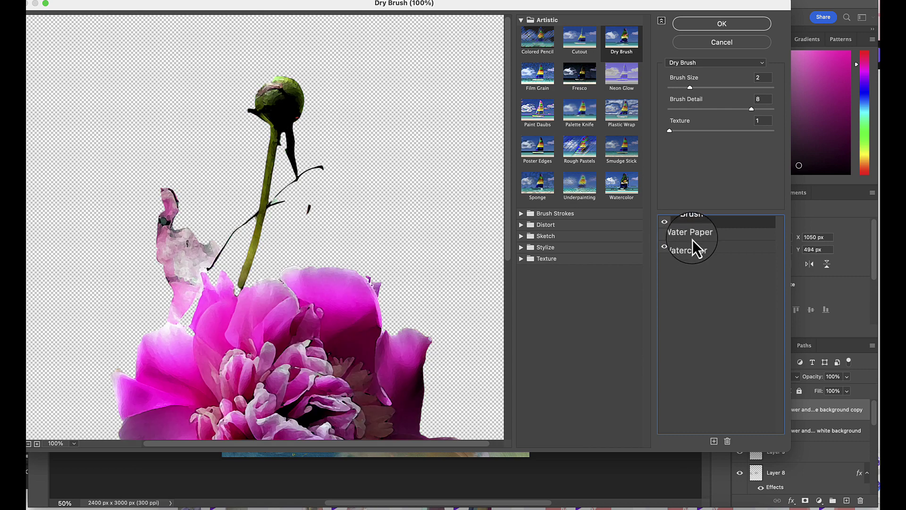
Try the Charcoal, Chrome and Photocopy sketch effects in an extra filter layer, and delete that filter layer.
left_click(713, 441)
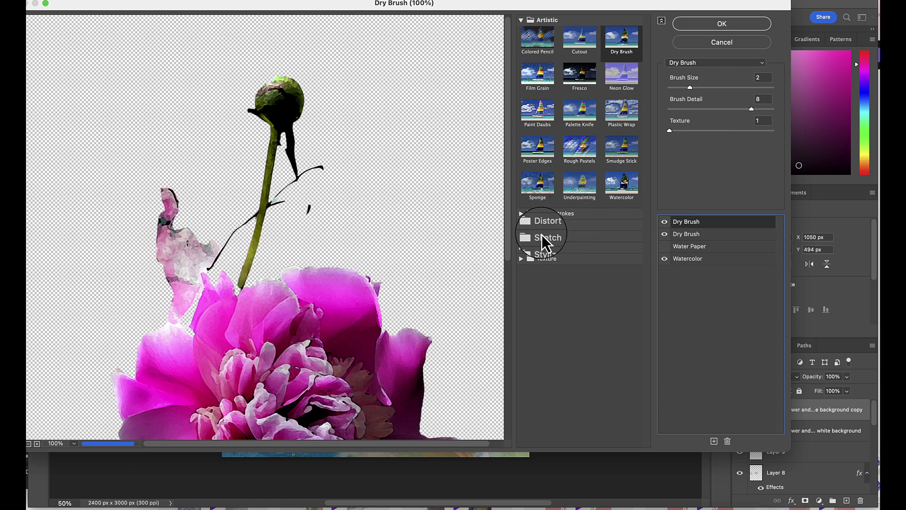
left_click(525, 235)
left_click(622, 252)
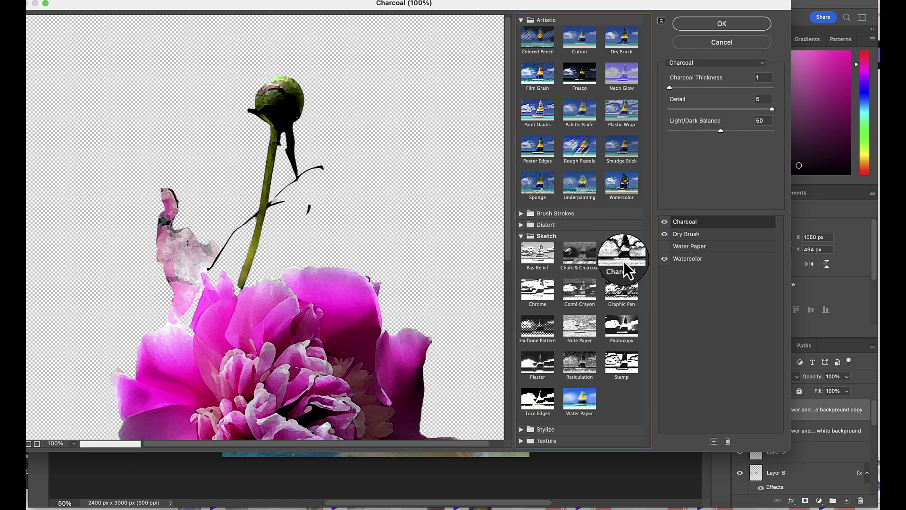
left_click(538, 289)
left_click(623, 326)
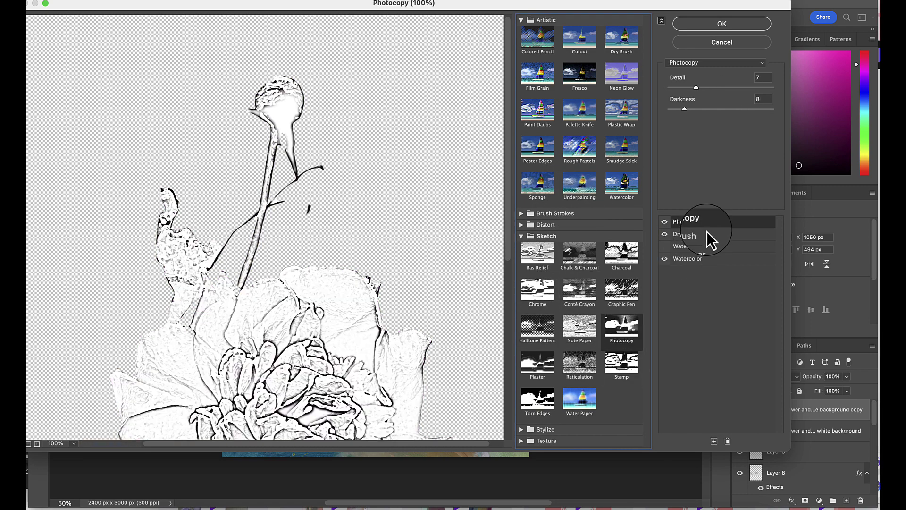
left_click(705, 223)
left_click(727, 441)
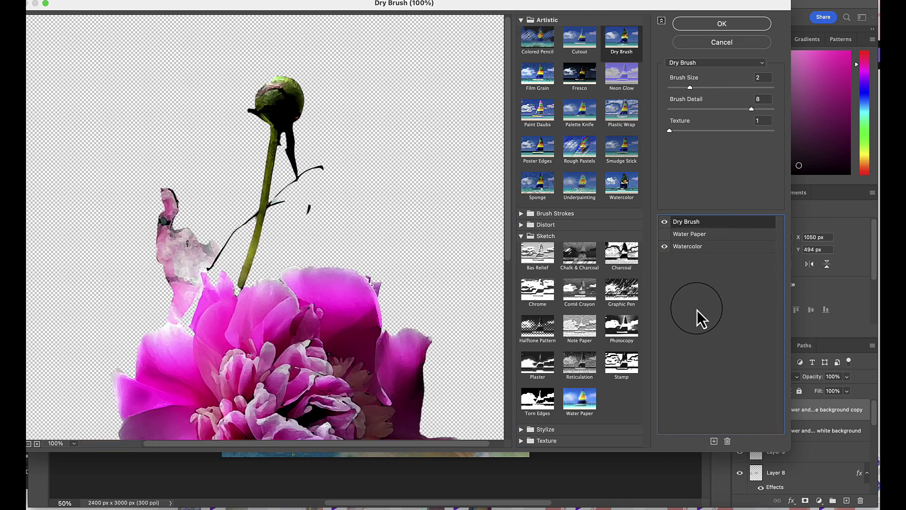
Apply the filters to the peony copy and move it slightly up and left to X 978 px, Y 439 px.
left_click(732, 24)
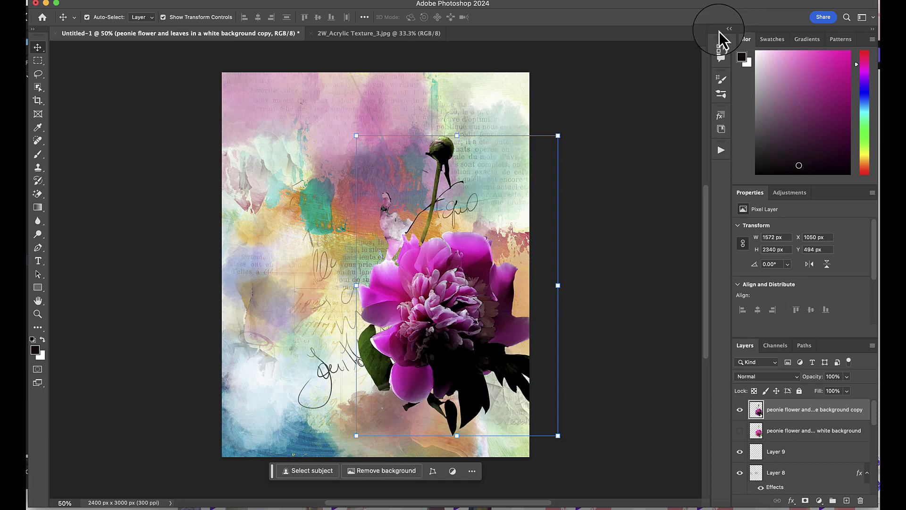
mouse_move(448, 306)
left_mouse_down()
mouse_move(423, 305)
mouse_move(439, 299)
left_mouse_up()
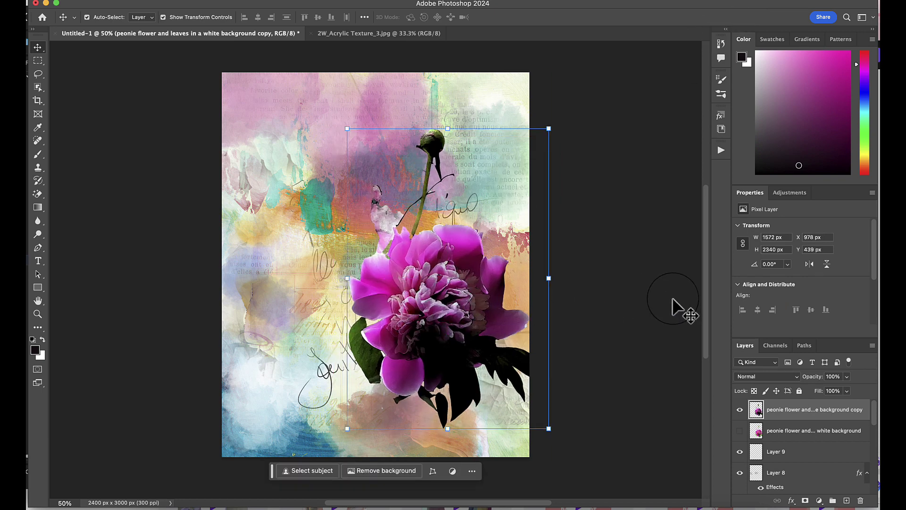
Show and select the original peony layer, and hide the filtered copy above it.
left_click(739, 430)
left_click(780, 433)
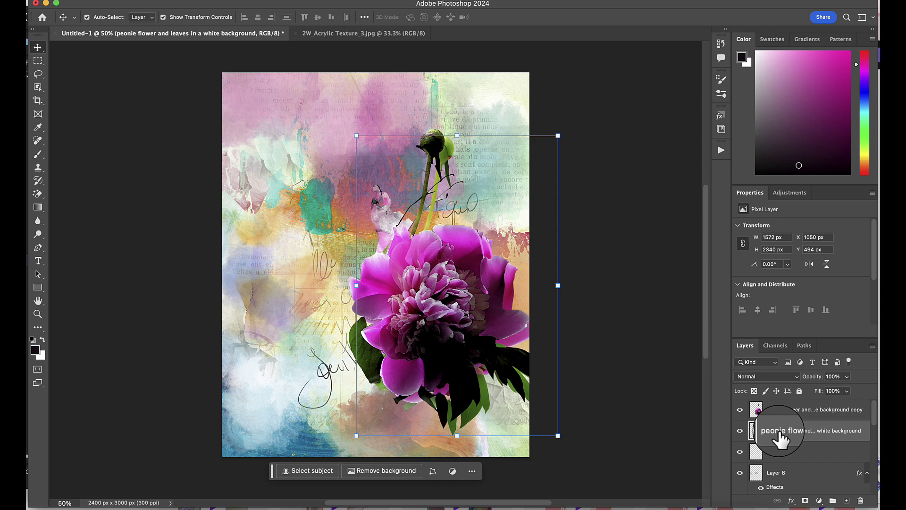
left_click(740, 409)
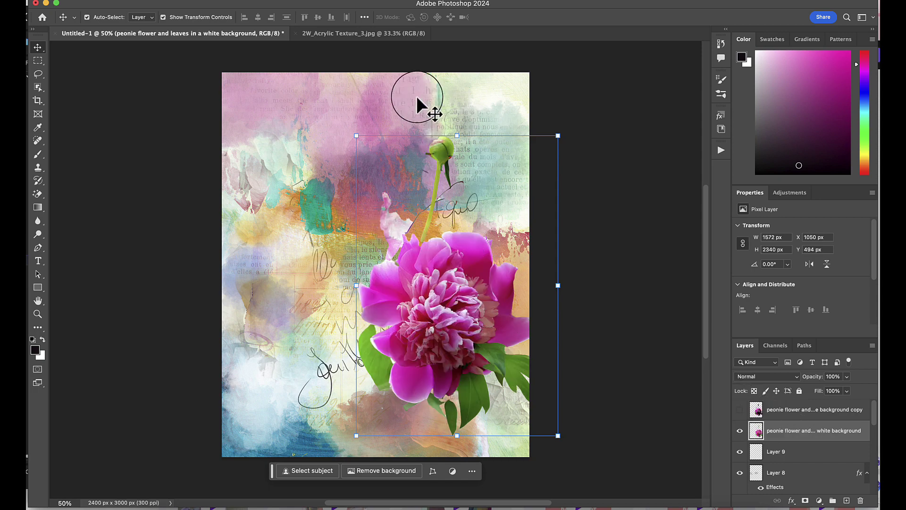
Open the Filter Gallery on the original peony and delete the Watercolor and Water Paper effects.
left_click(265, 1)
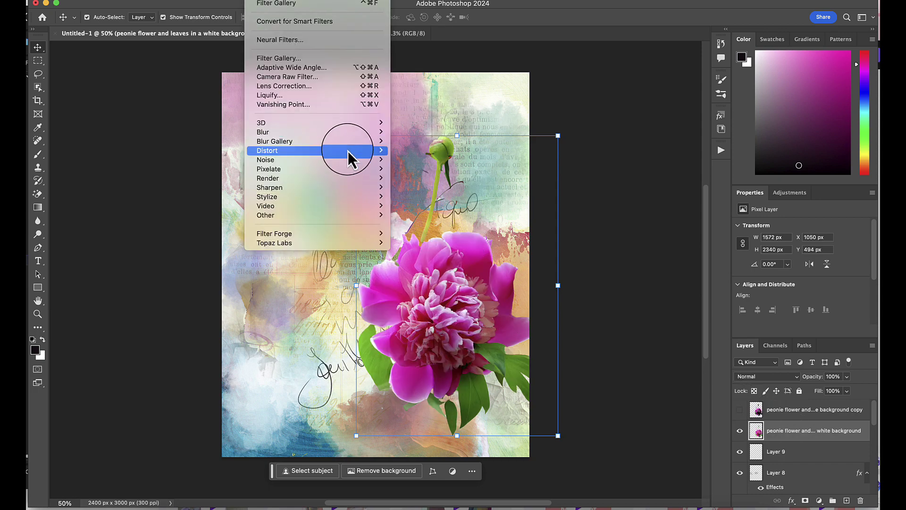
mouse_move(346, 127)
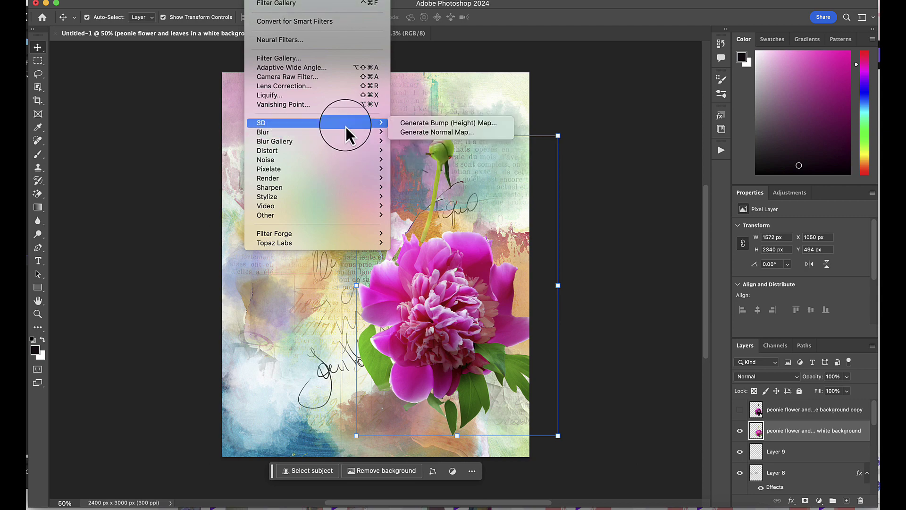
left_click(316, 59)
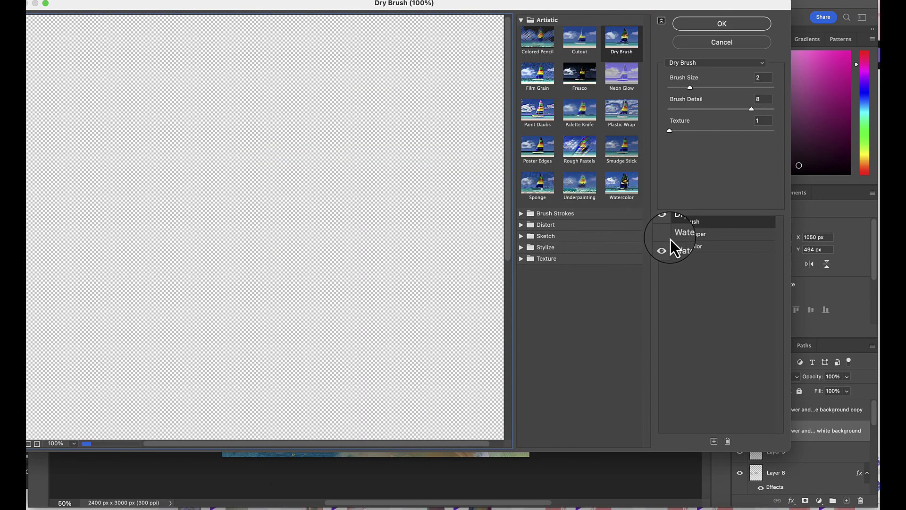
left_click(684, 246)
left_click(728, 440)
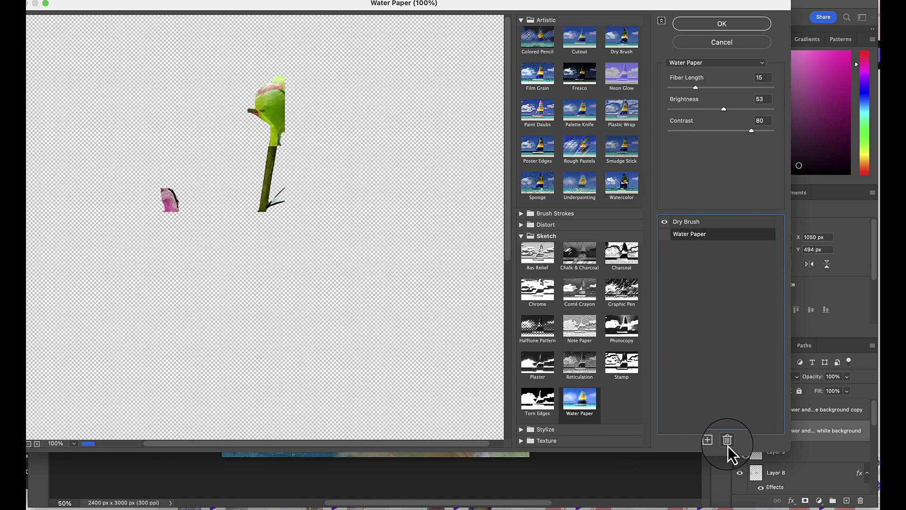
left_click(727, 439)
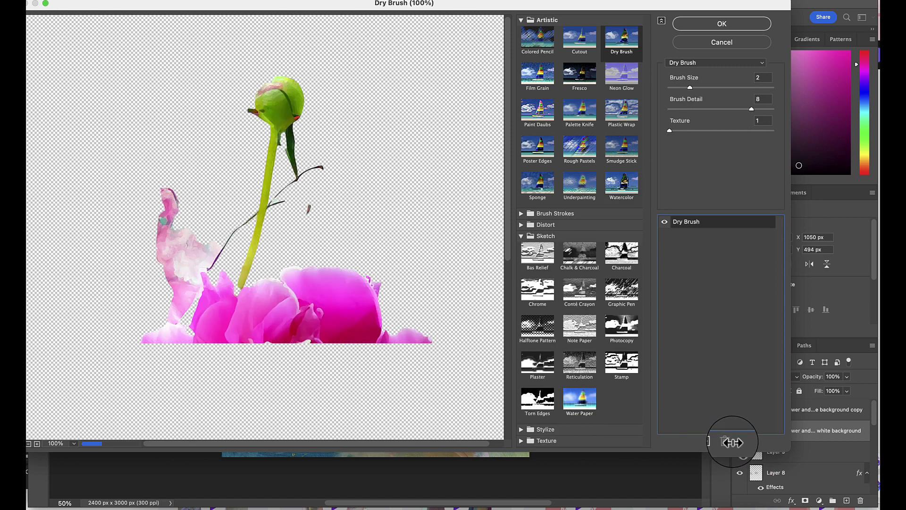
Apply the Graphic Pen effect to the peony with Stroke Length 15, Light/Dark Balance 42 and Right Diagonal direction, after trying Charcoal.
left_click(622, 297)
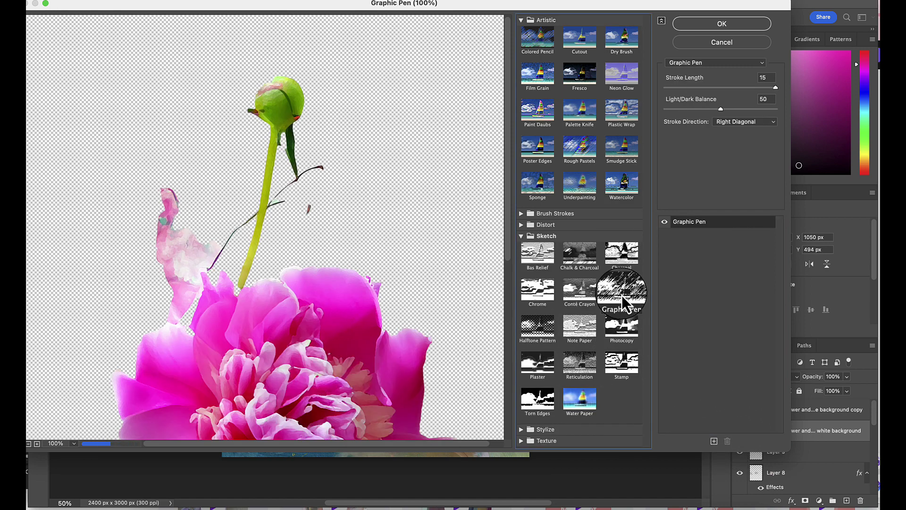
key("super+minus")
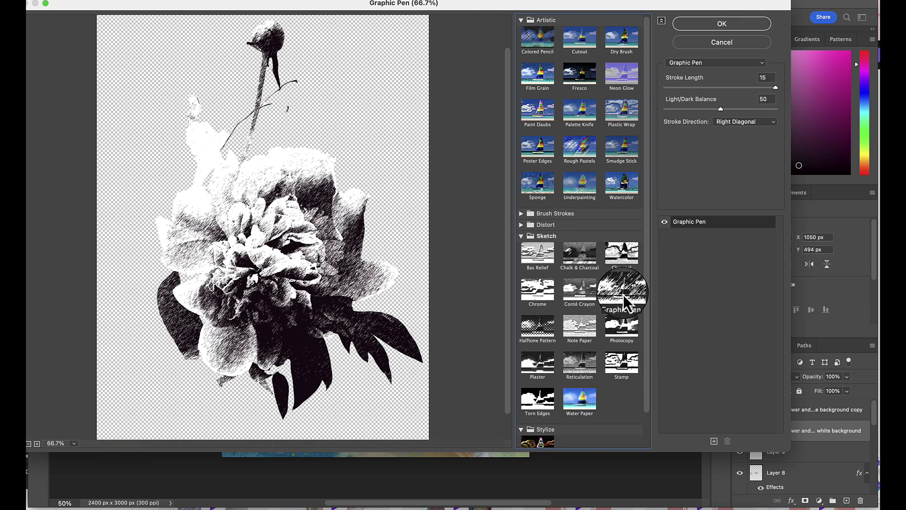
left_click(623, 264)
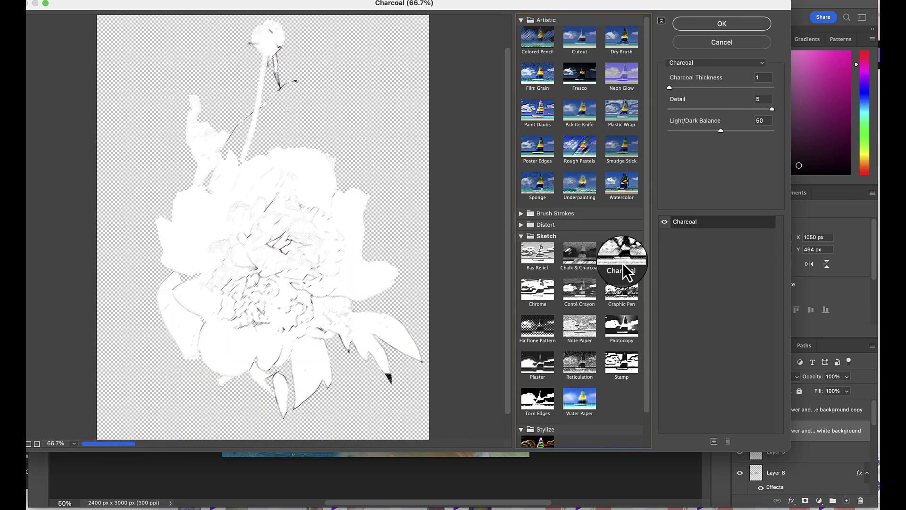
key("super+z")
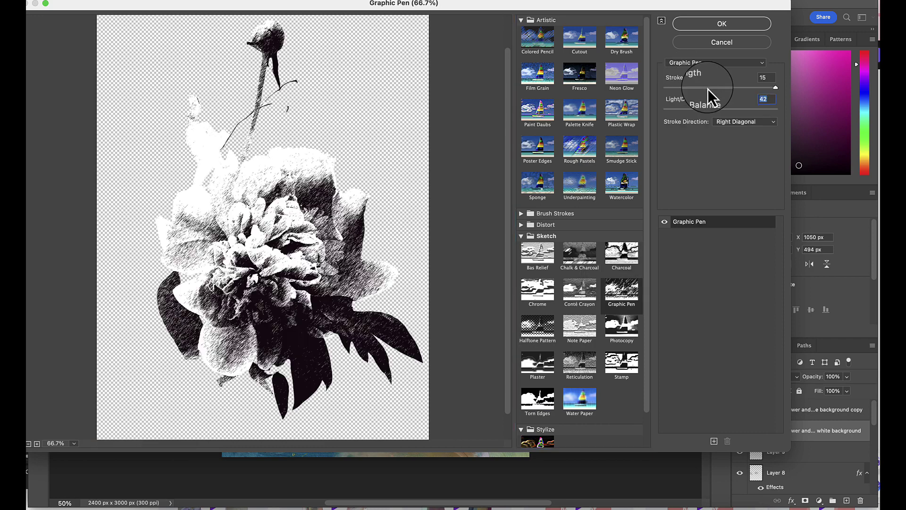
left_click(699, 26)
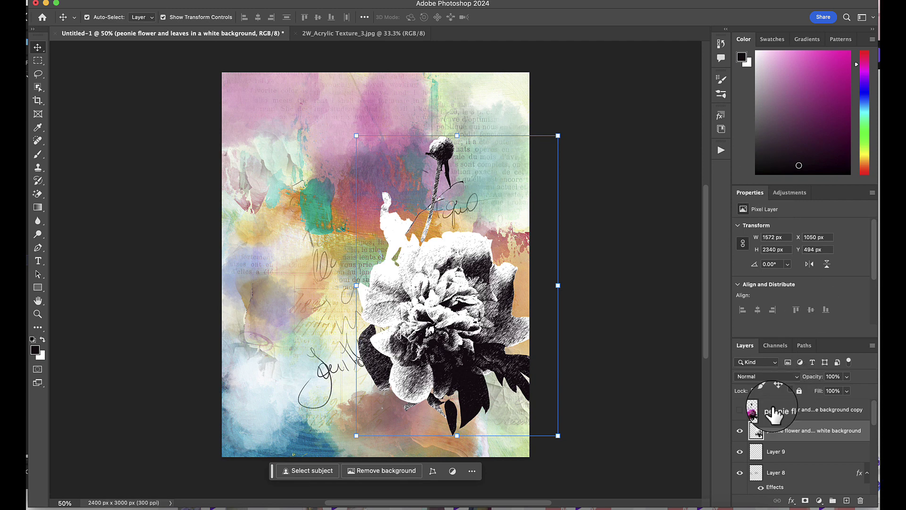
Place the black-and-white peony layer above the visible coloured copy and align it over that flower at X 978 px, Y 440 px.
left_click_drag(769, 428, 767, 409)
left_click(770, 431)
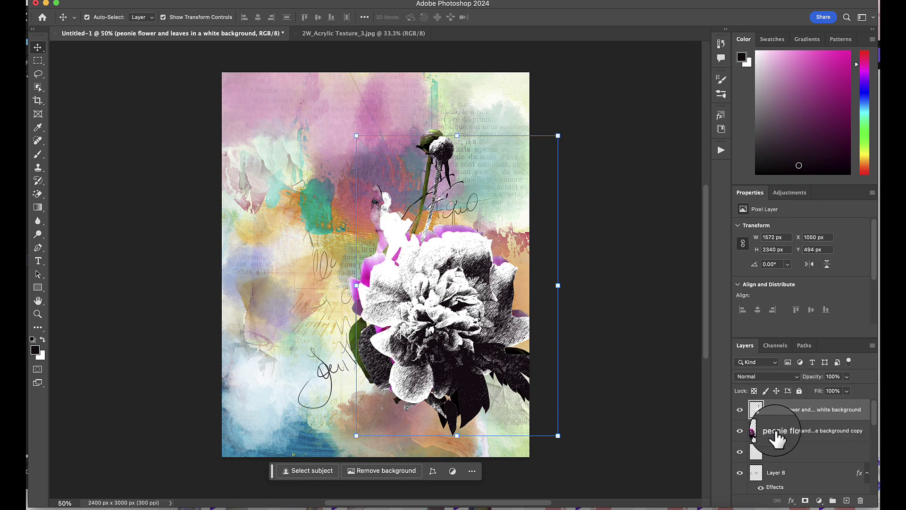
mouse_move(418, 310)
left_mouse_down()
mouse_move(427, 321)
mouse_move(408, 312)
left_mouse_up()
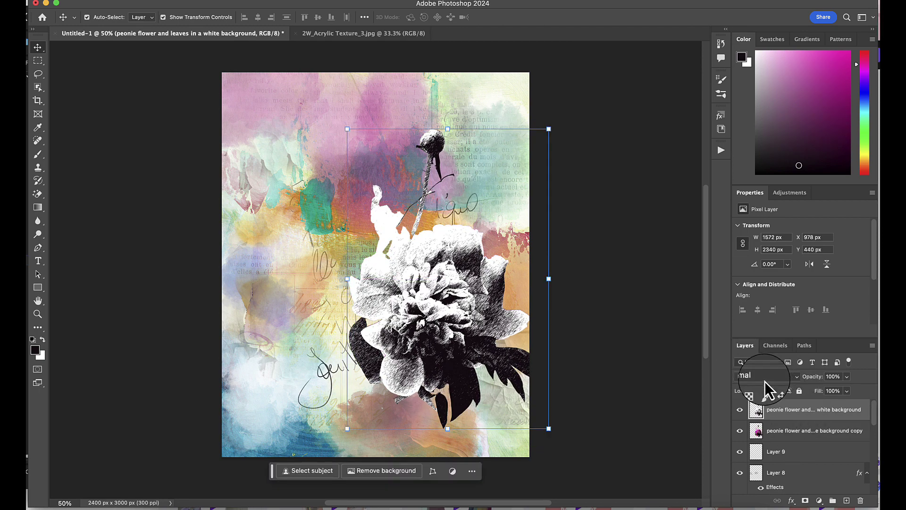
Set the black-and-white peony layer to Soft Light, duplicate it and set the duplicate's opacity to 58%.
left_click(762, 376)
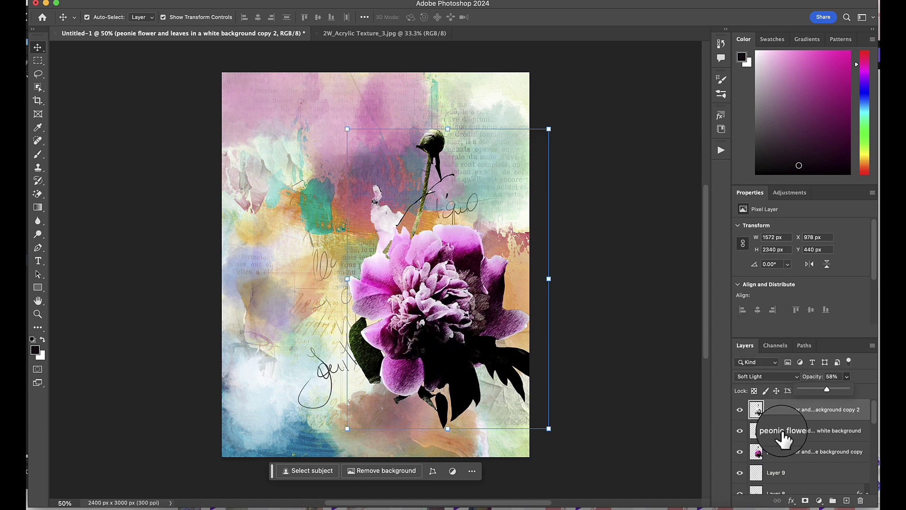
Put the three peony layers together in a layer group.
left_click(784, 452, "shift")
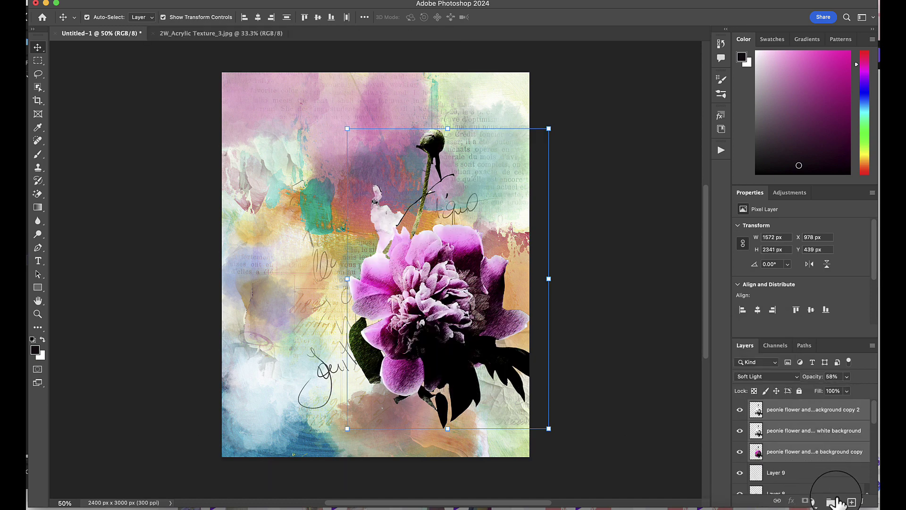
left_click(832, 501)
Put all layers from Layer 9 down to Layer 4 into a second layer group.
left_click(806, 427)
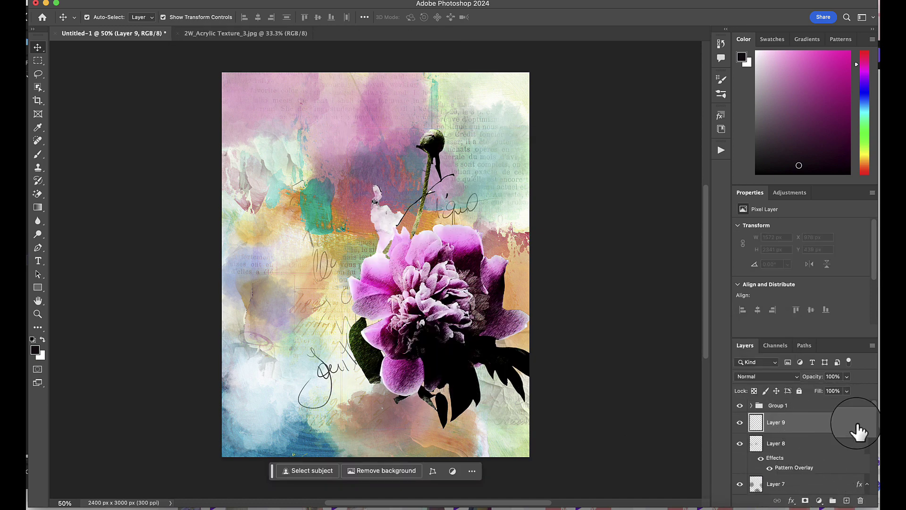
left_click_drag(873, 415, 867, 472)
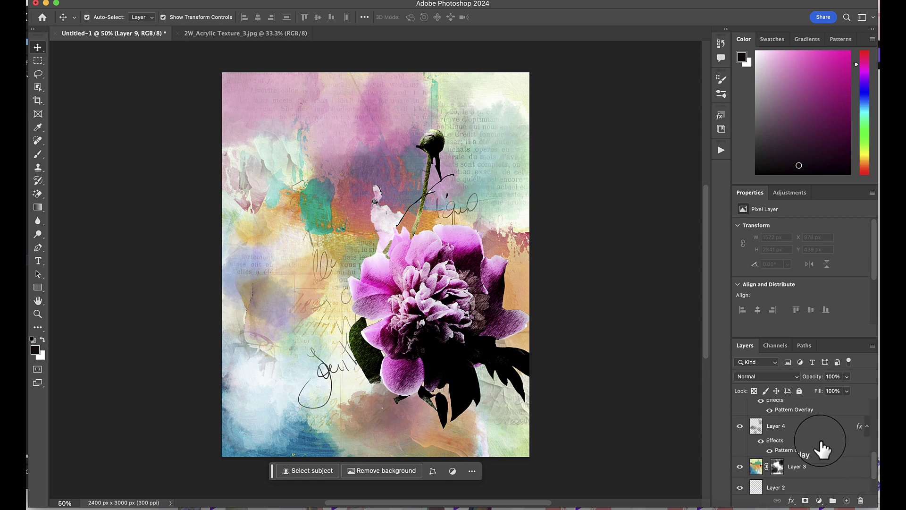
left_click(811, 427)
left_click(833, 501)
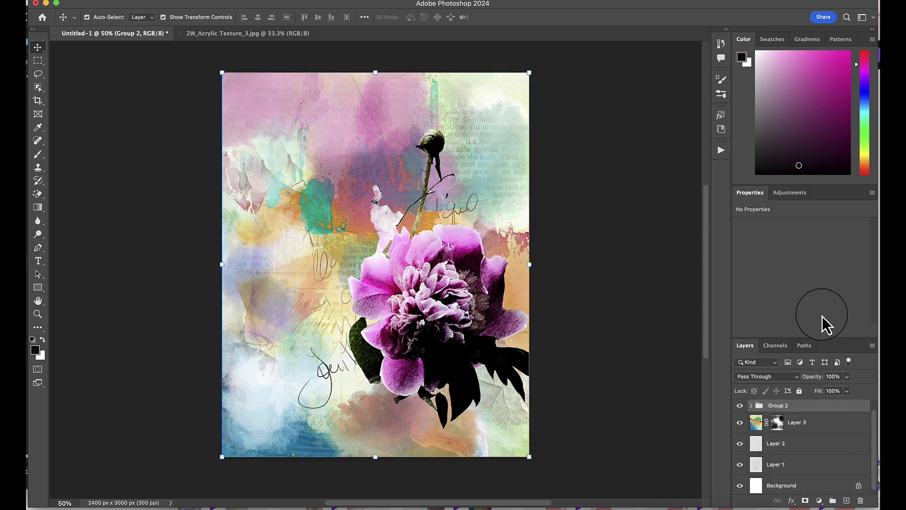
Rename Group 2 as style.
left_click_drag(873, 427, 873, 410)
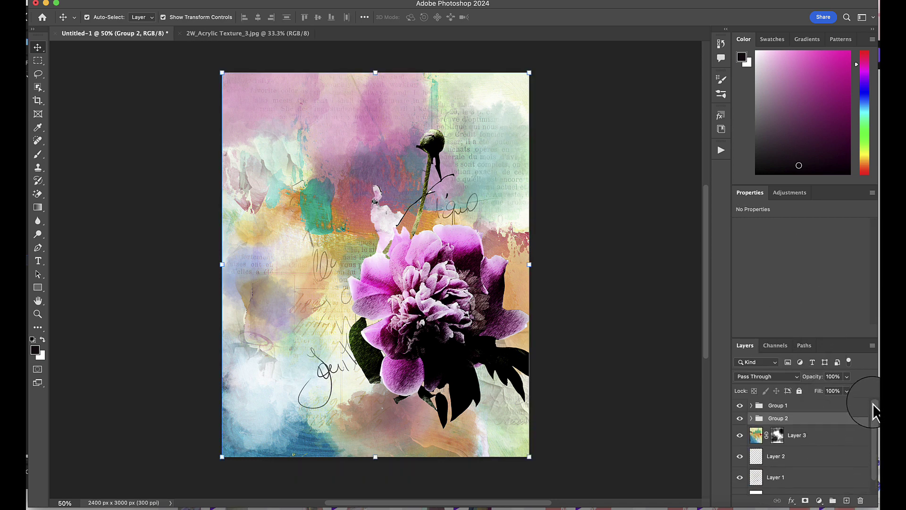
double_click(786, 419)
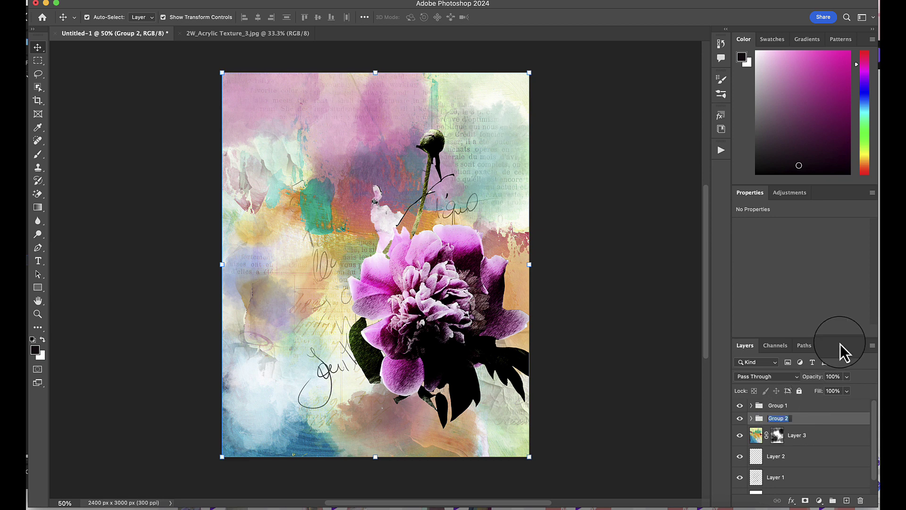
type("style")
key("Return")
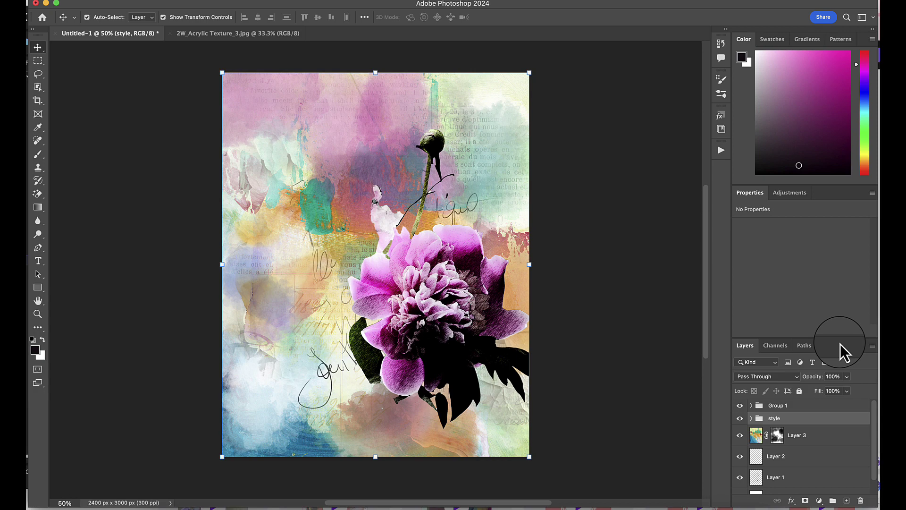
Duplicate the peony group Group 1 and set the lower group to Linear Burn at 52% opacity.
left_click(774, 405)
left_click(767, 376)
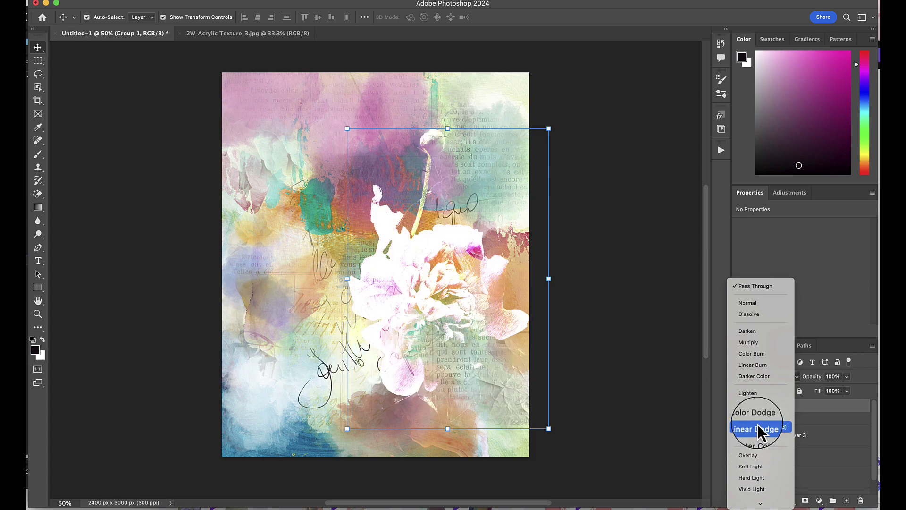
left_click(760, 367)
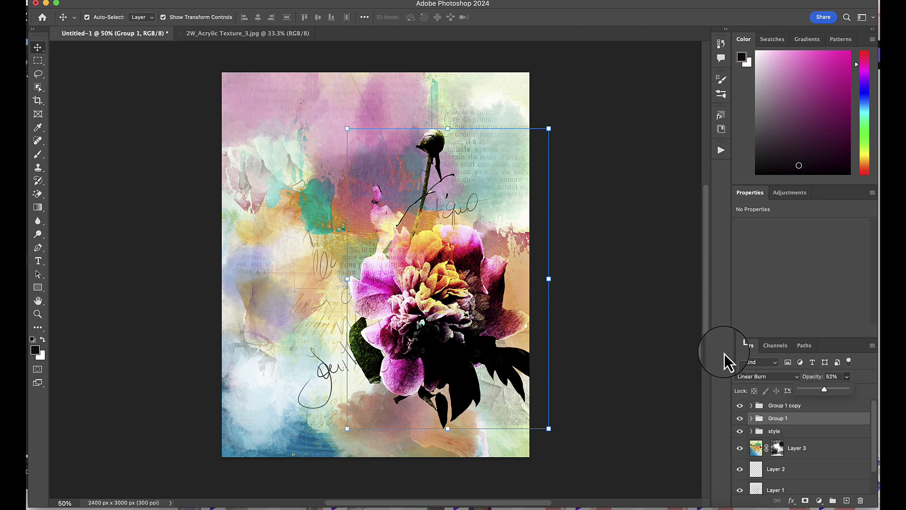
With only the peony groups visible, stamp them into a new merged layer above Group 1 copy and hide Group 1 copy.
left_click(802, 406)
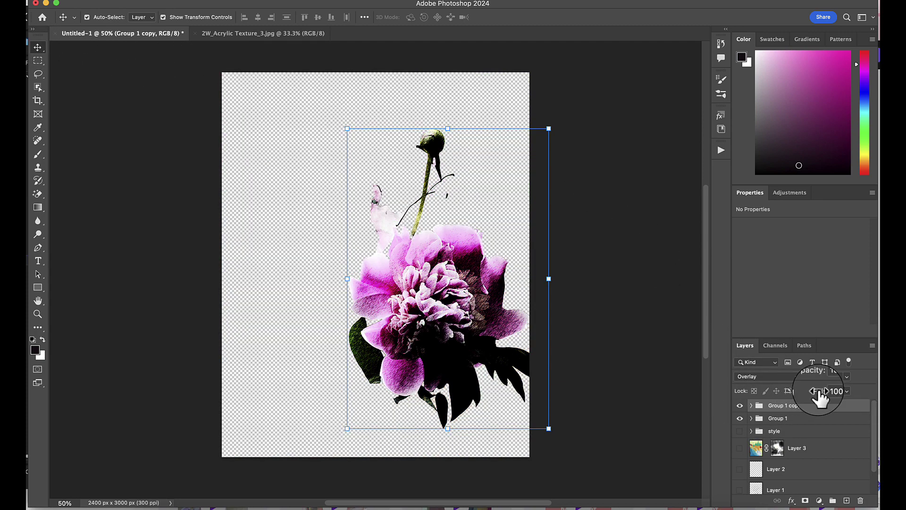
key("alt+shift+super+e")
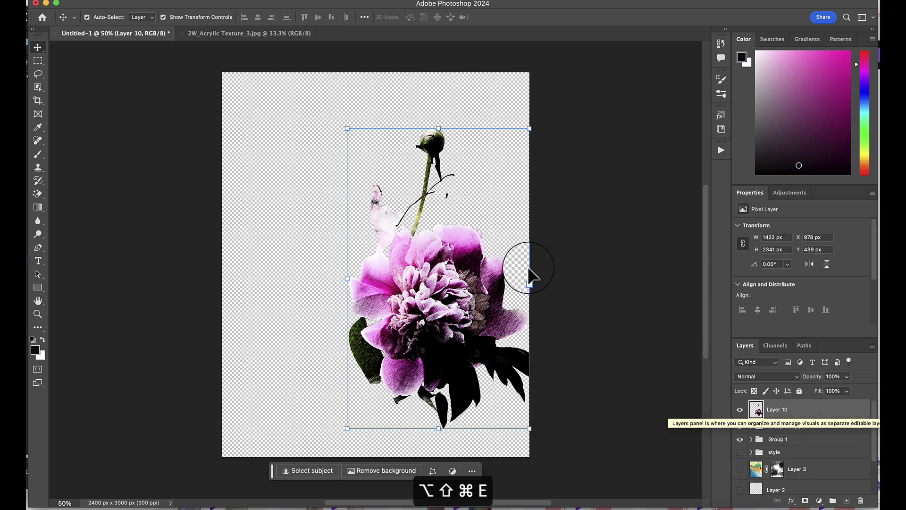
left_click(740, 409)
left_click(739, 426)
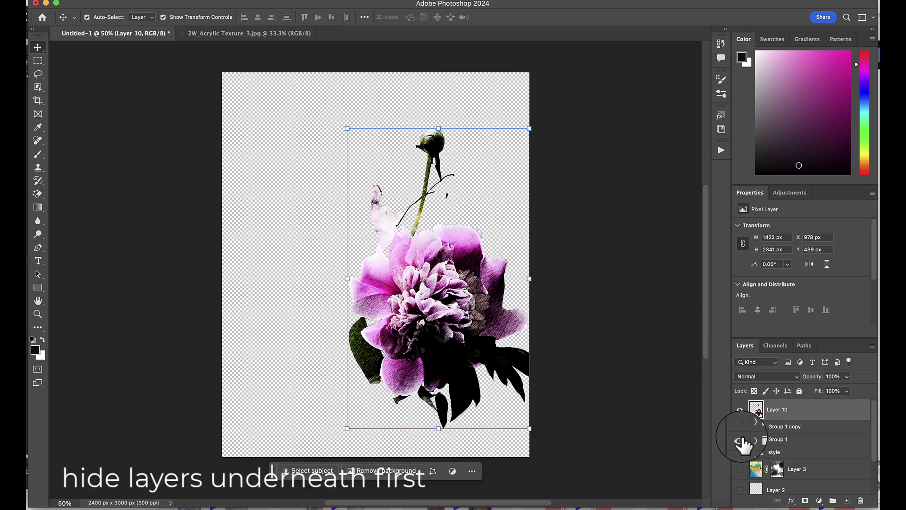
Show the style group and all the layers beneath it down to Background again.
left_click_drag(740, 440, 743, 477)
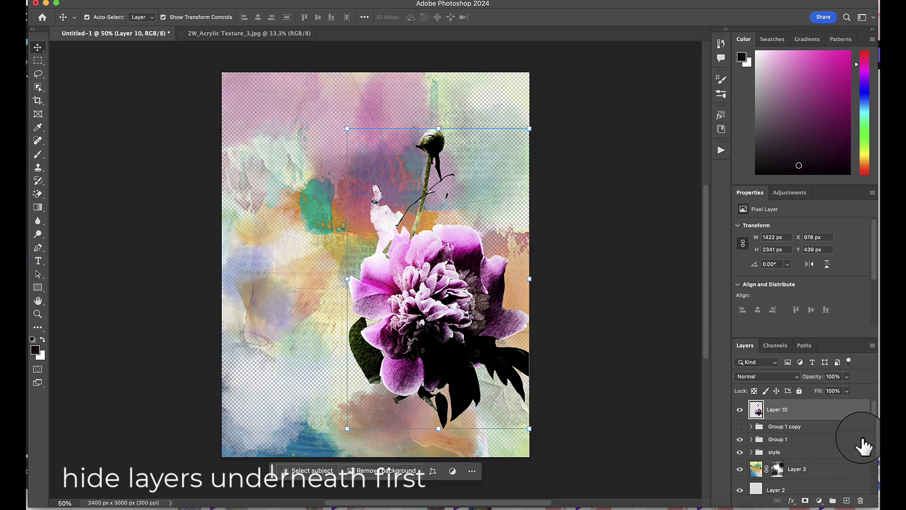
left_click_drag(874, 441, 874, 472)
left_click(741, 467)
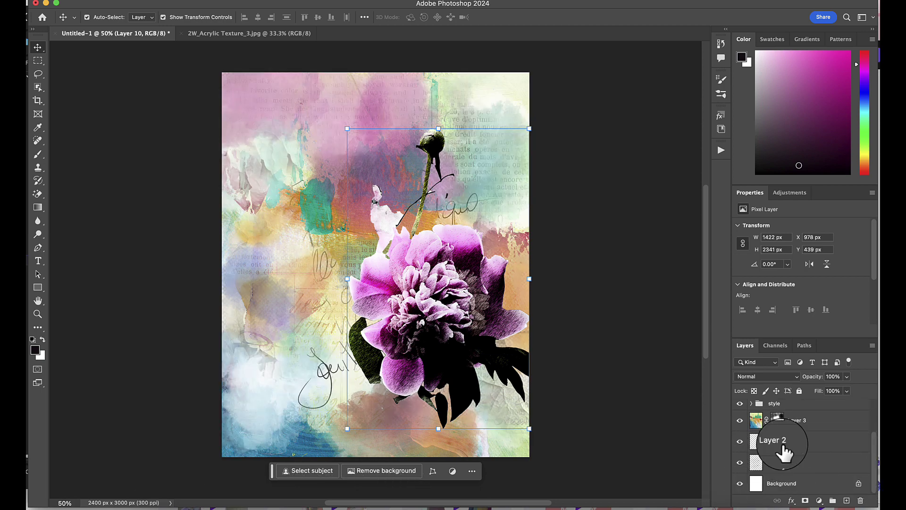
scroll(876, 441, "up", 3)
Set the Mixer Brush to 250 px, Wet 27%, Load 21% and Mix 37%, and smear the merged peony's upper-right petal edges.
key("b")
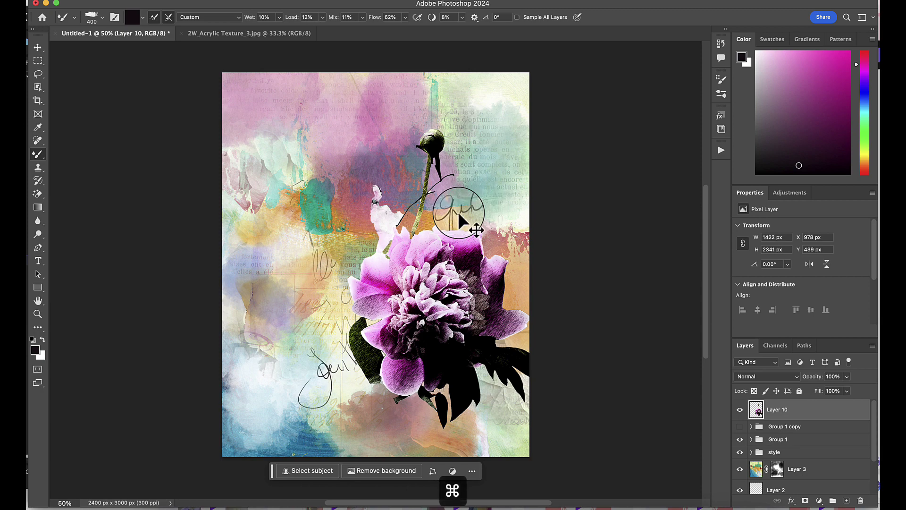
key("super+plus")
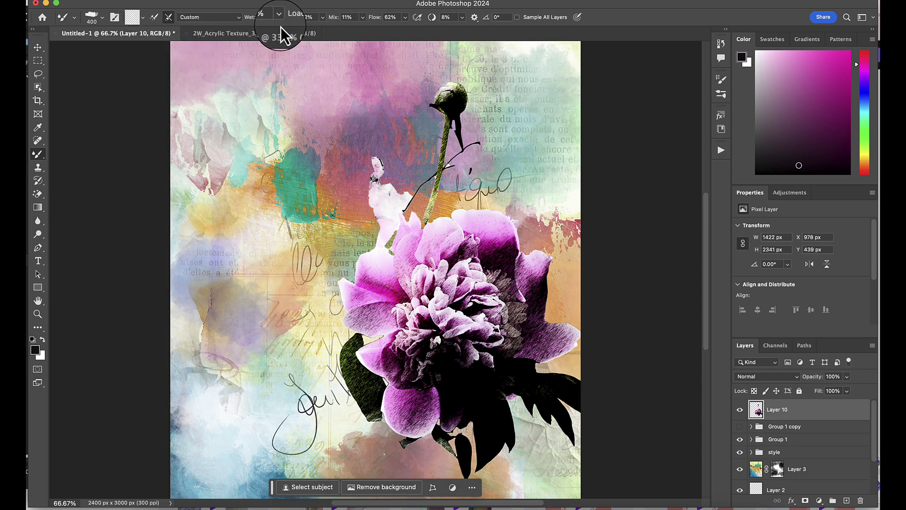
left_click(369, 17)
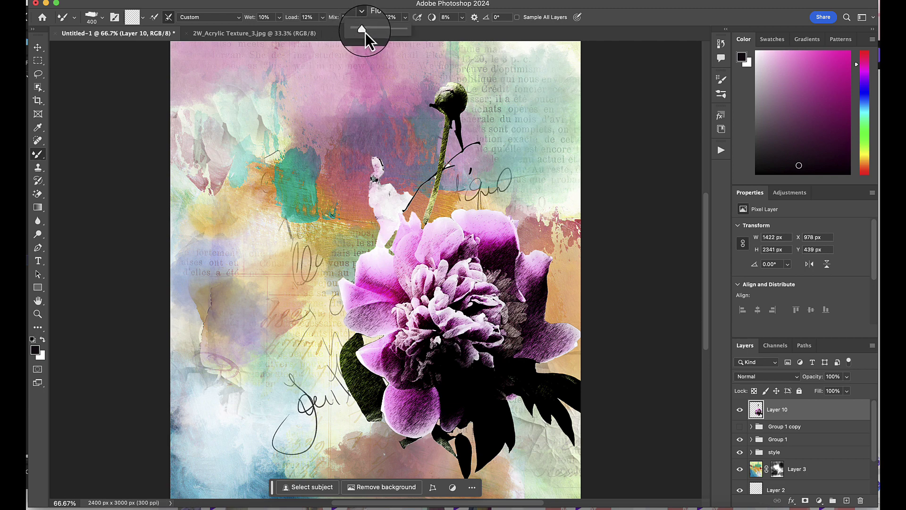
left_click_drag(365, 32, 376, 33)
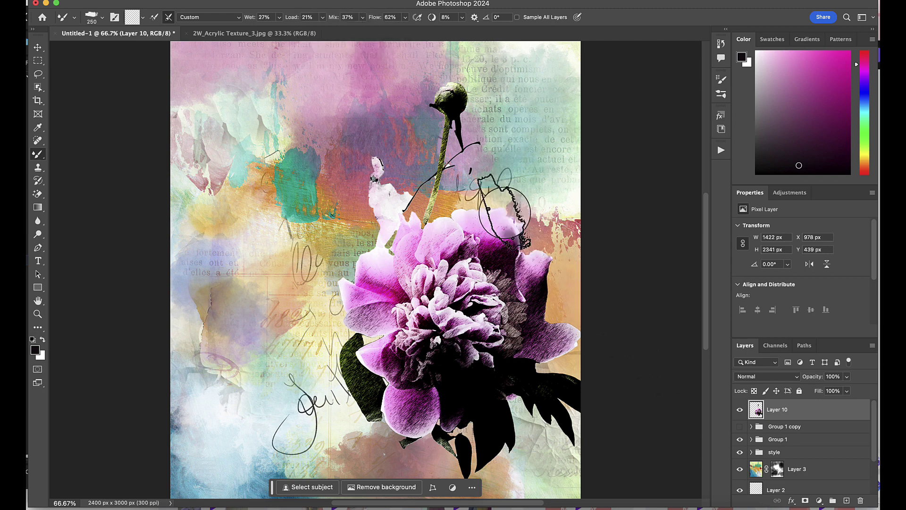
mouse_move(506, 209)
left_mouse_down()
mouse_move(538, 273)
mouse_move(546, 266)
mouse_move(535, 250)
mouse_move(543, 243)
mouse_move(550, 255)
left_mouse_up()
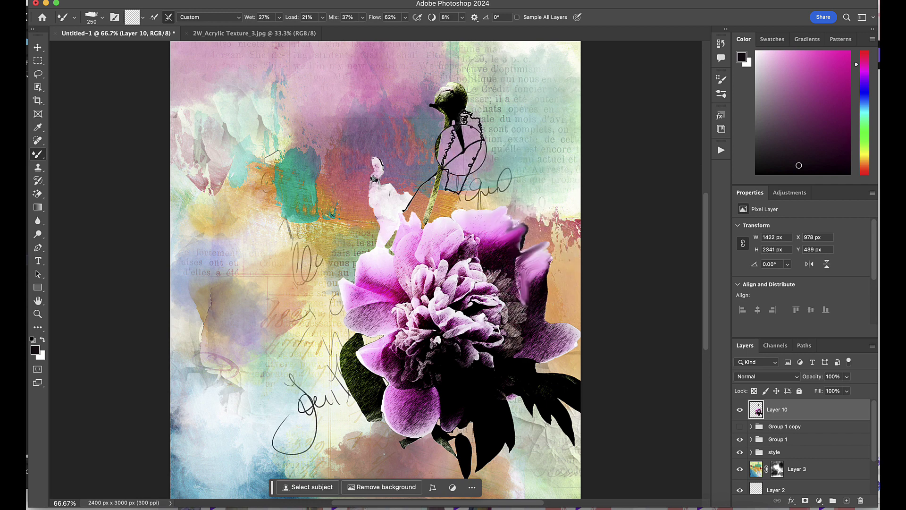
Reduce the Mixer Brush to Wet 14% and Mix 24%, and smear the peony's remaining petal, leaf and centre edges.
left_click_drag(280, 18, 273, 31)
mouse_move(553, 352)
left_mouse_down()
mouse_move(572, 337)
mouse_move(547, 359)
left_mouse_up()
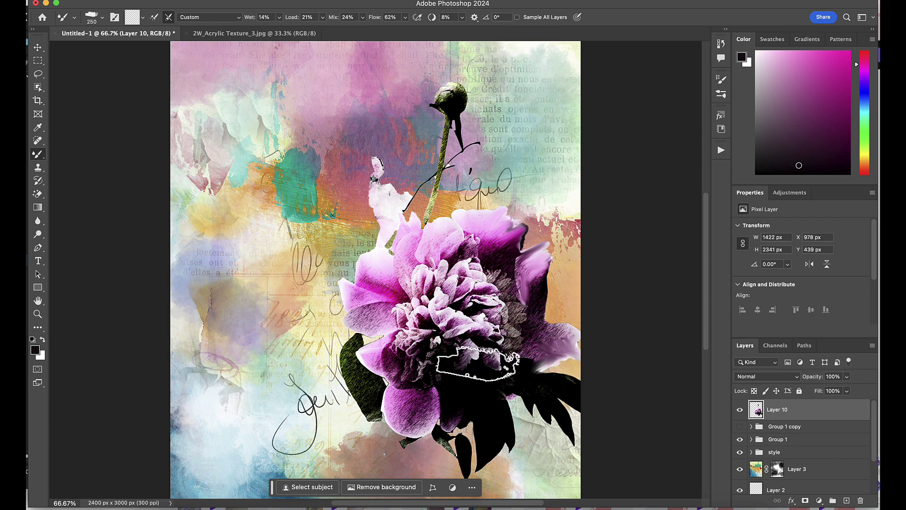
mouse_move(354, 340)
left_mouse_down()
mouse_move(385, 359)
mouse_move(370, 364)
mouse_move(378, 380)
mouse_move(401, 401)
mouse_move(382, 397)
mouse_move(387, 416)
mouse_move(378, 422)
mouse_move(363, 403)
mouse_move(356, 320)
mouse_move(371, 318)
mouse_move(351, 330)
left_mouse_up()
mouse_move(342, 264)
left_mouse_down()
mouse_move(351, 249)
mouse_move(358, 270)
mouse_move(353, 254)
mouse_move(369, 259)
mouse_move(354, 286)
left_mouse_up()
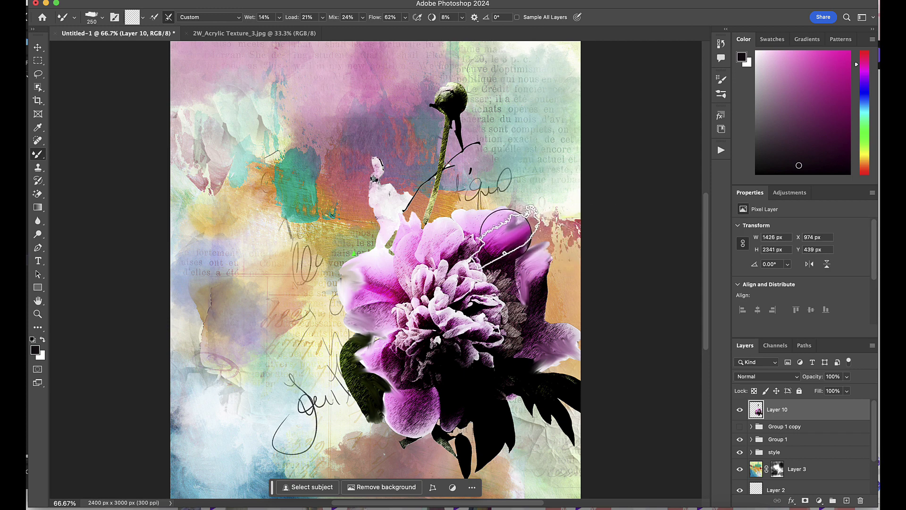
left_click(514, 256)
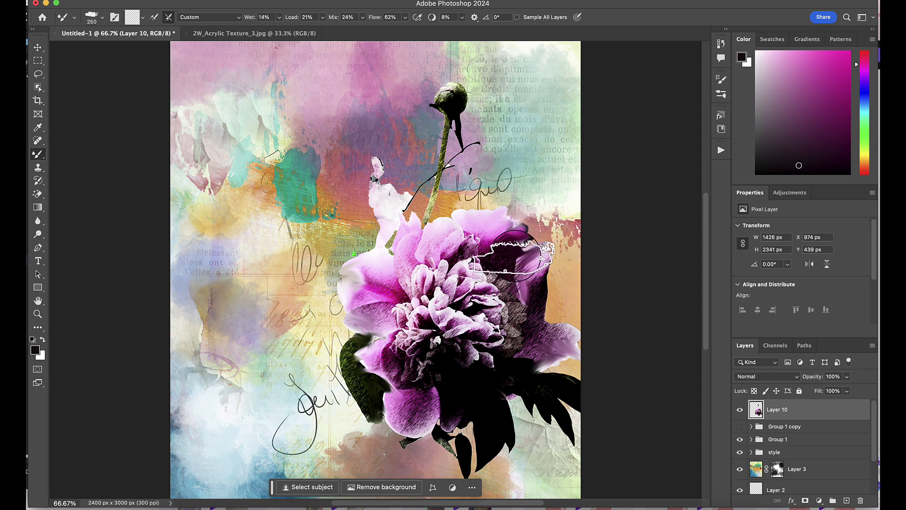
mouse_move(517, 254)
left_mouse_down()
mouse_move(448, 284)
mouse_move(463, 300)
mouse_move(484, 275)
mouse_move(497, 295)
left_mouse_up()
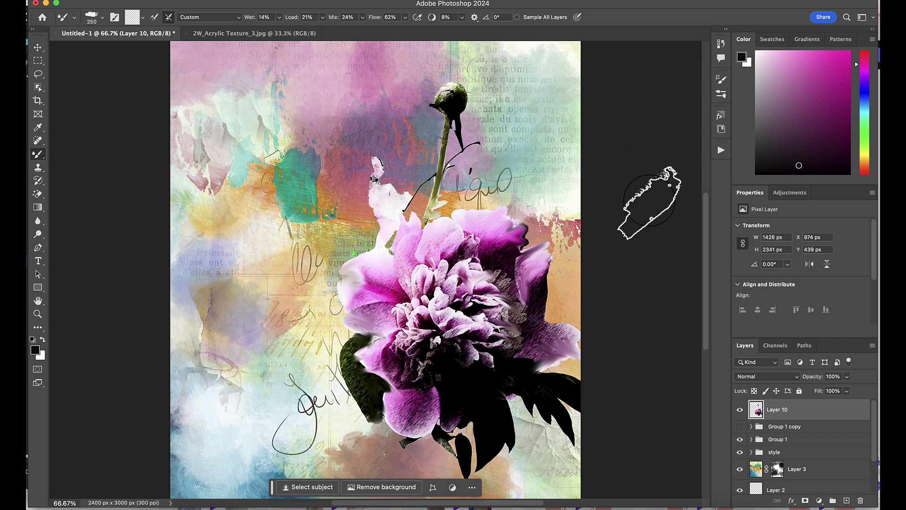
Scale the merged peony layer to 1347 x 2218 px at X 1053 px, Y 358 px, and hide Group 1.
key("super+minus")
key("super+t")
left_click(548, 20)
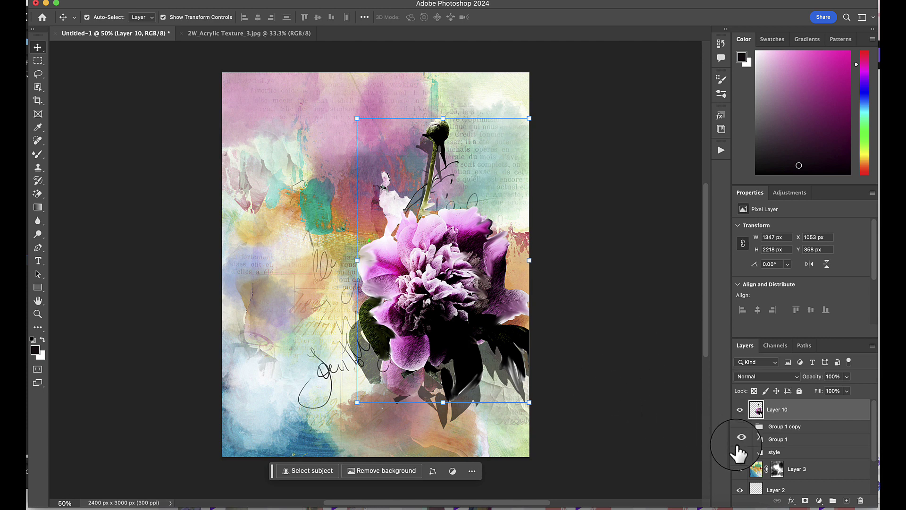
left_click(740, 438)
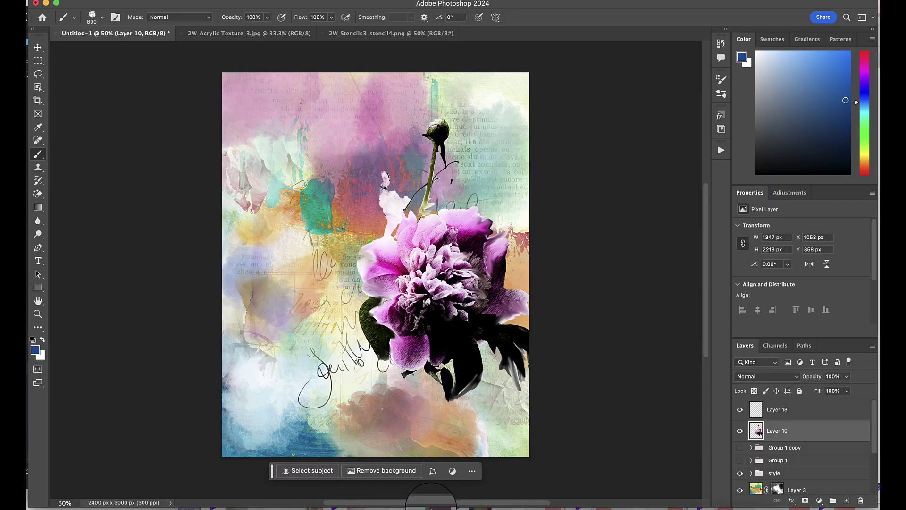
Open 2W_Stencils3_stencil5.png from Adobe Bridge and bring it onto the journal page above the peony at X 613 px, Y -582 px.
left_click(424, 506)
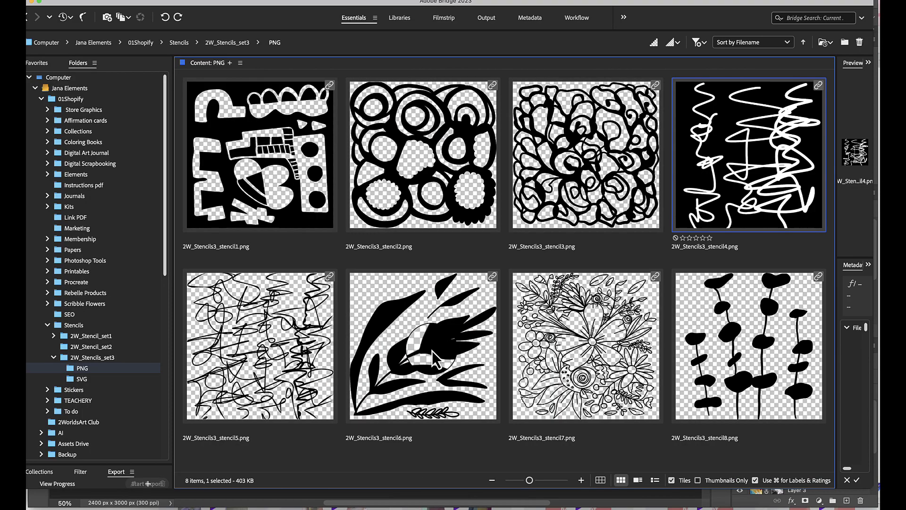
double_click(289, 382)
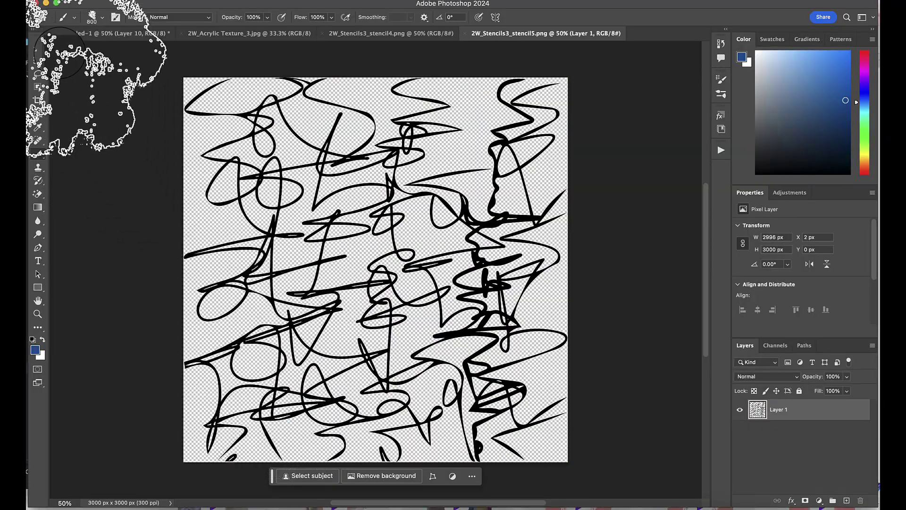
left_click(38, 48)
mouse_move(247, 121)
left_mouse_down()
mouse_move(227, 85)
mouse_move(159, 51)
mouse_move(157, 38)
mouse_move(177, 42)
left_mouse_up()
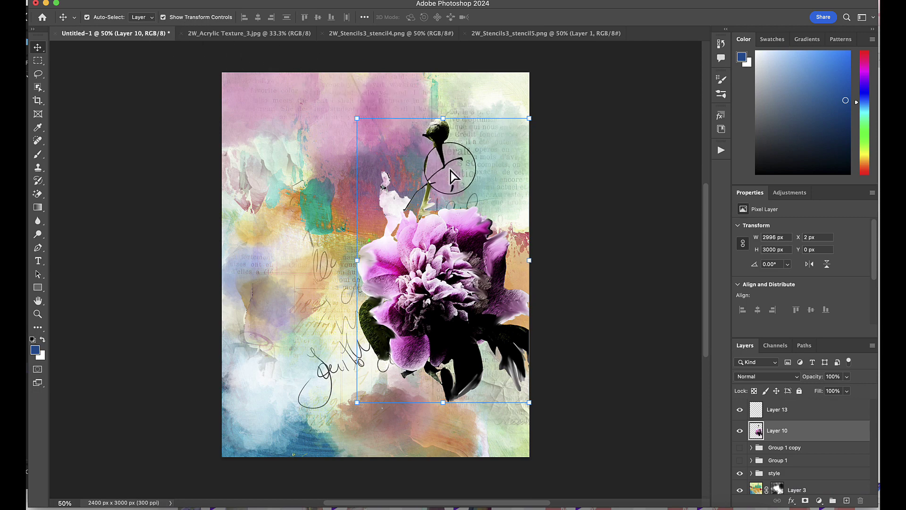
left_click_drag(451, 171, 508, 199)
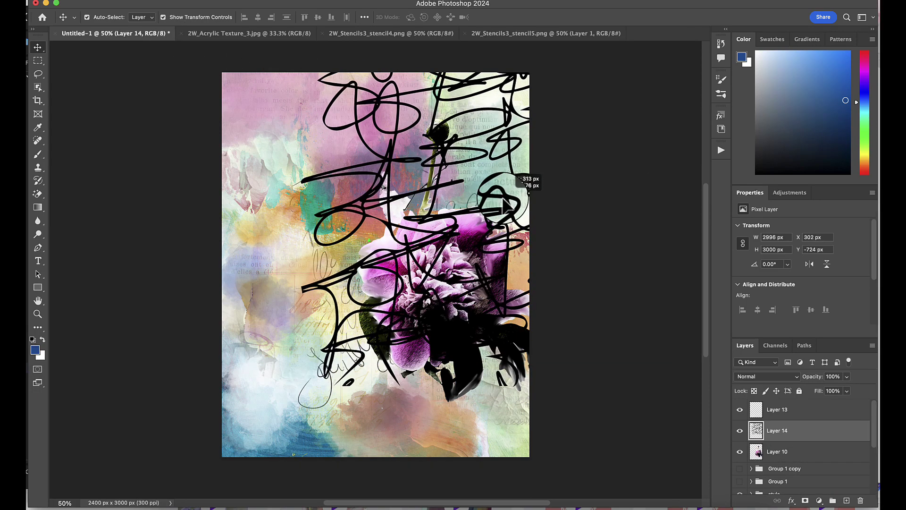
Load the outline of the scribble stencil layer as a selection and make the empty Layer 13 active.
left_click(779, 443)
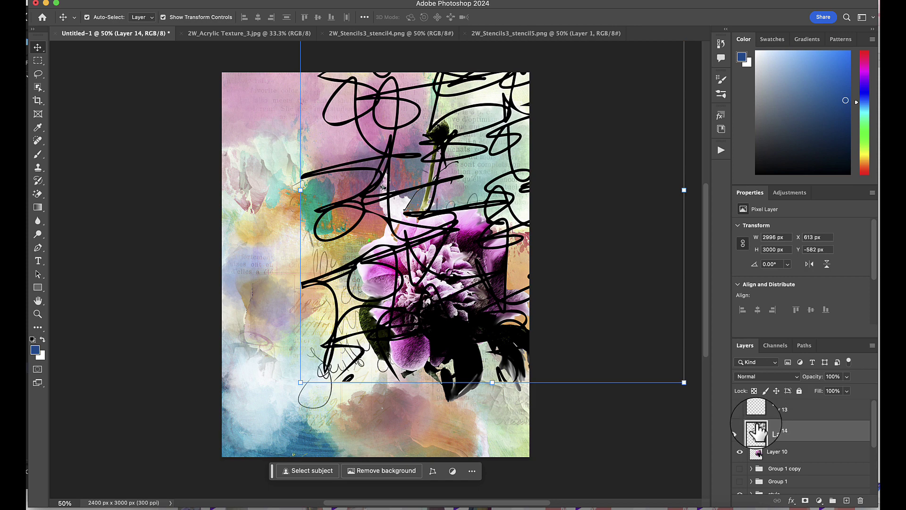
left_click(756, 432, "super")
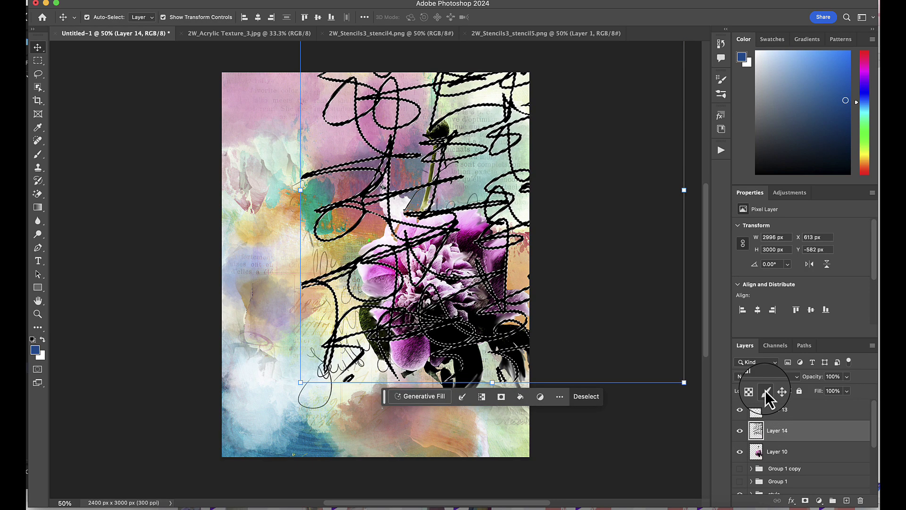
left_click(780, 411)
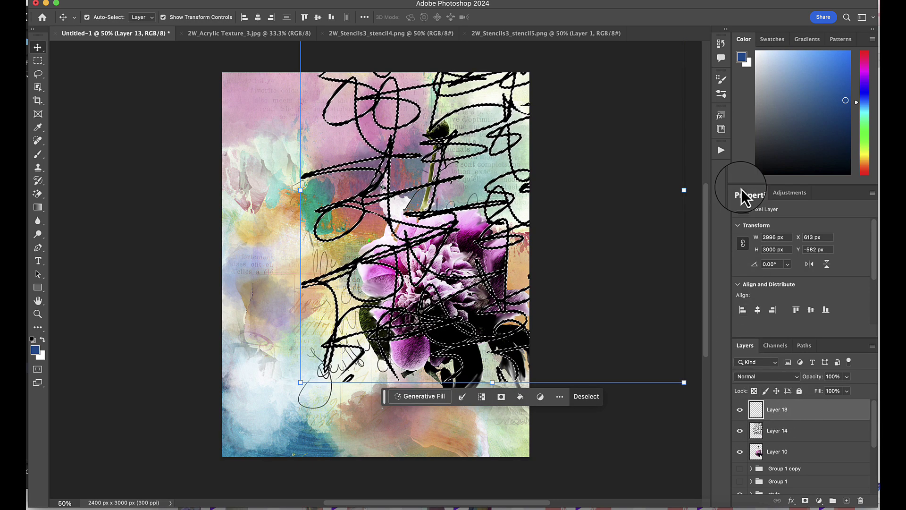
Choose a darker blue foreground colour and the 2W_acrylic1_brush4D brush.
left_click(840, 122)
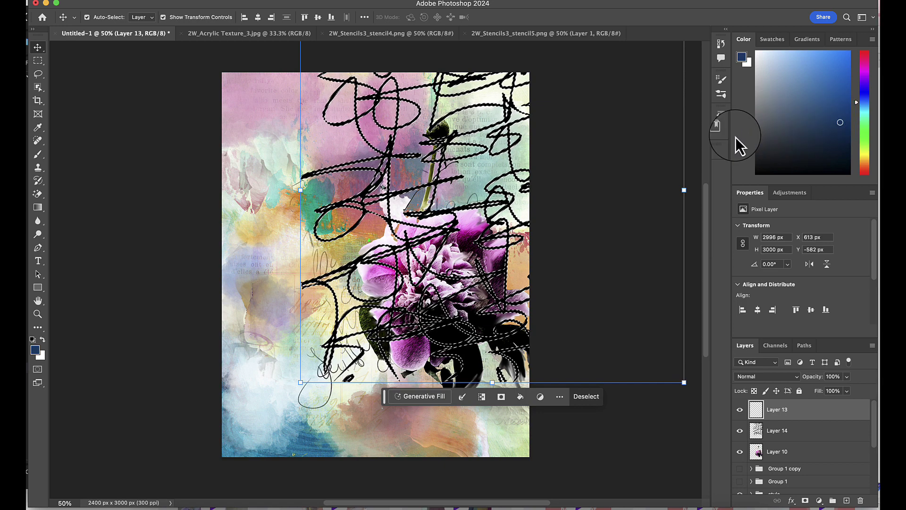
left_click(721, 94)
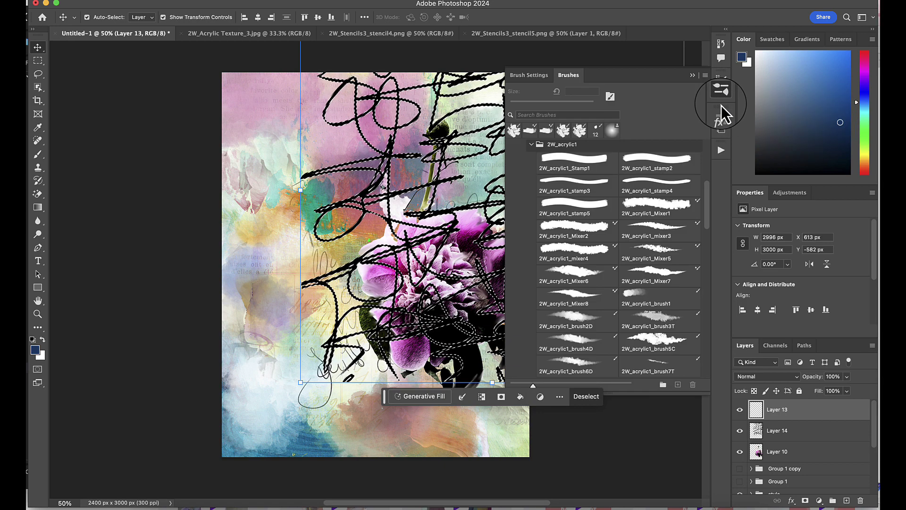
left_click(660, 341)
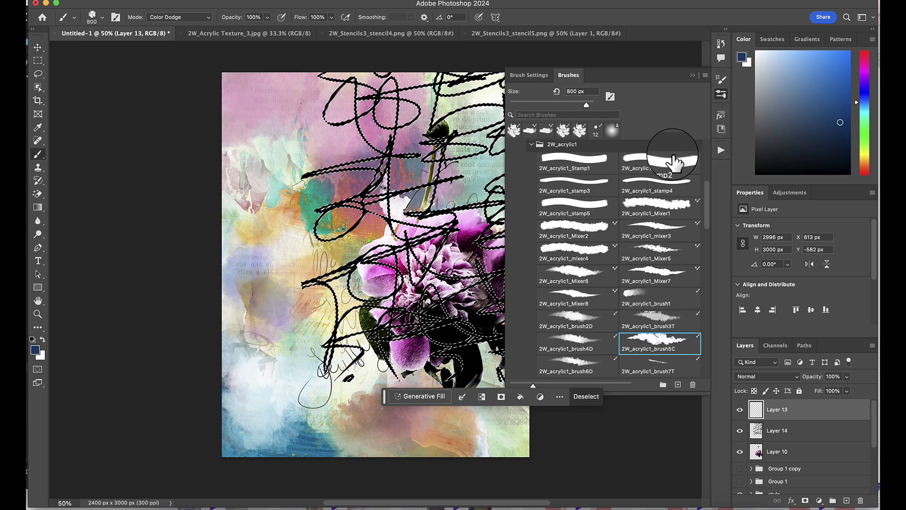
left_click(576, 321)
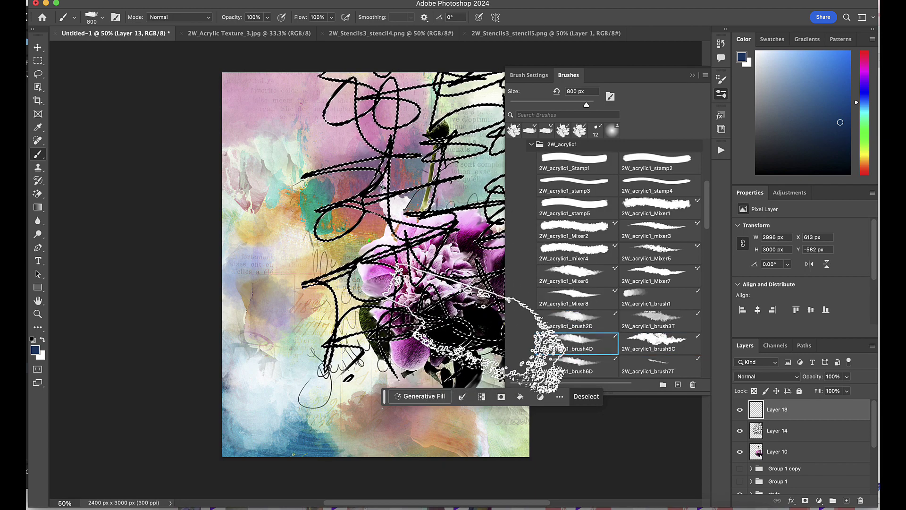
left_click(694, 75)
Paint dark blue through the scribble selection along the page's right side with a 500 px brush, hide Layer 14 and deselect.
key("bracketleft")
key("bracketleft")
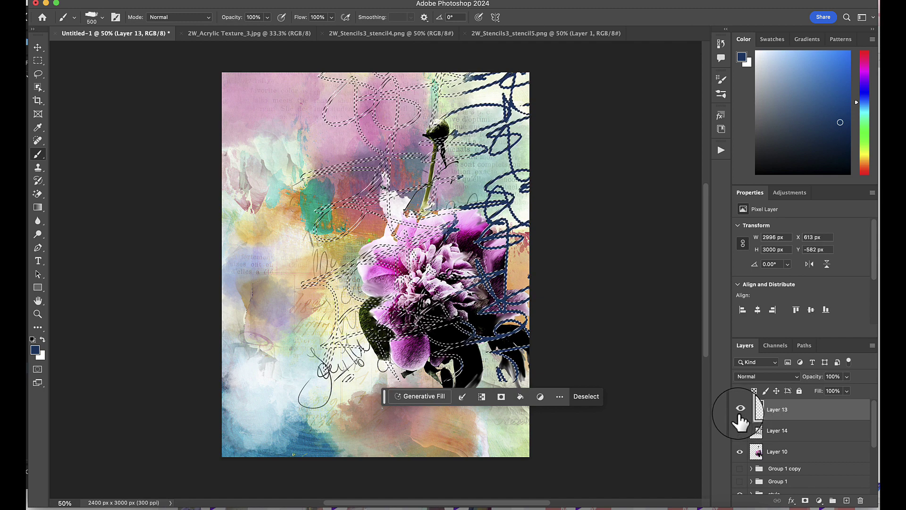
key("super+d")
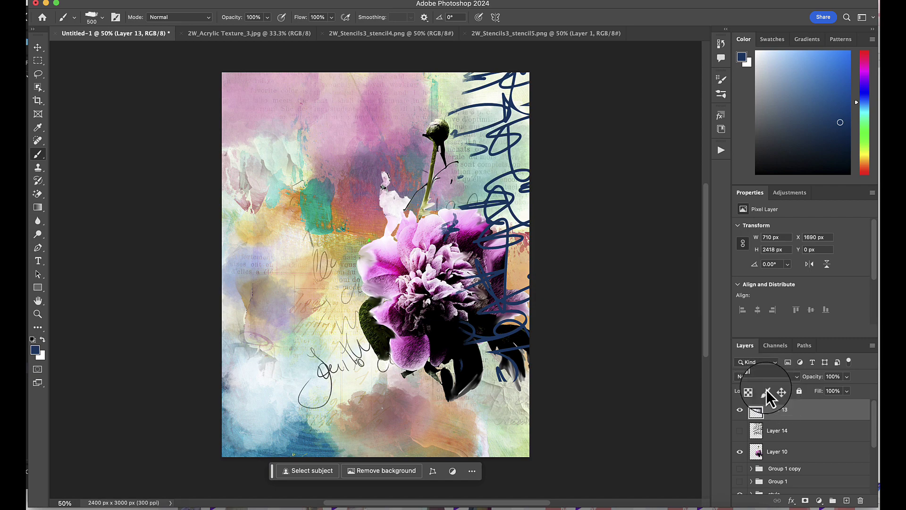
Erase parts of the dark blue scribbles in the page's upper right with a textured 1153 px eraser brush on Layer 13.
left_click(42, 194)
left_click(71, 191)
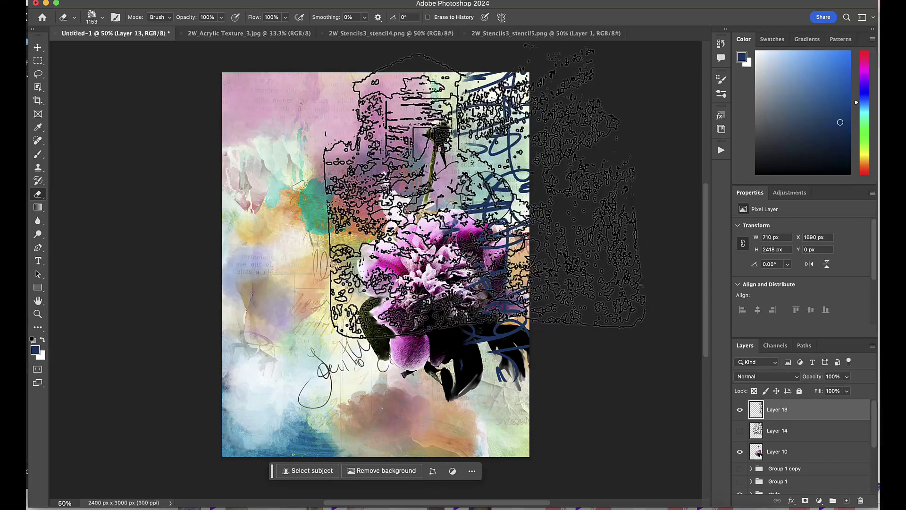
mouse_move(484, 193)
left_mouse_down()
mouse_move(518, 165)
mouse_move(566, 213)
left_mouse_up()
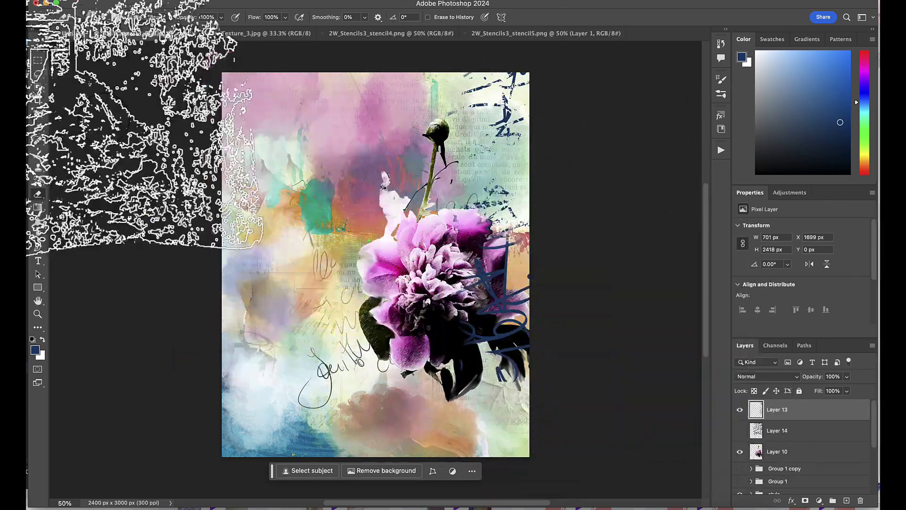
Show the black scribble stencil on Layer 14, hide the painted scribbles on Layer 13, and make Layer 14 active.
left_click(38, 47)
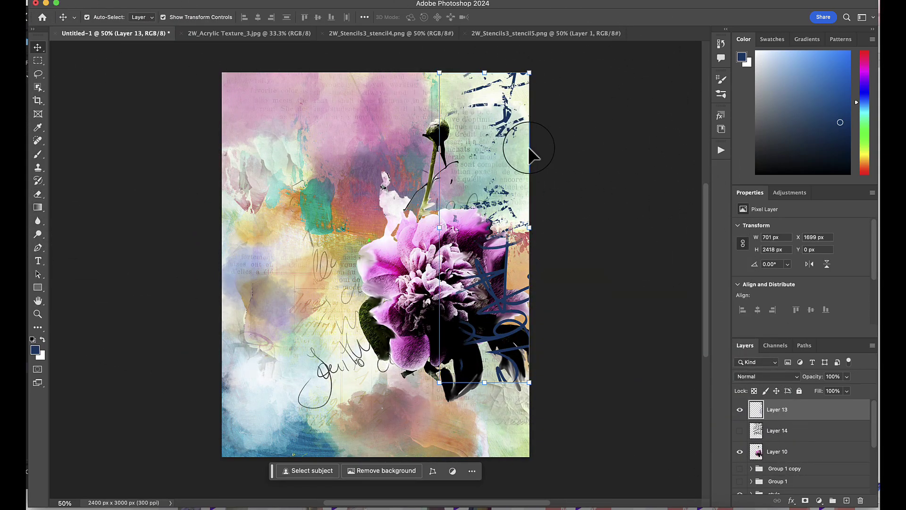
left_click(739, 429)
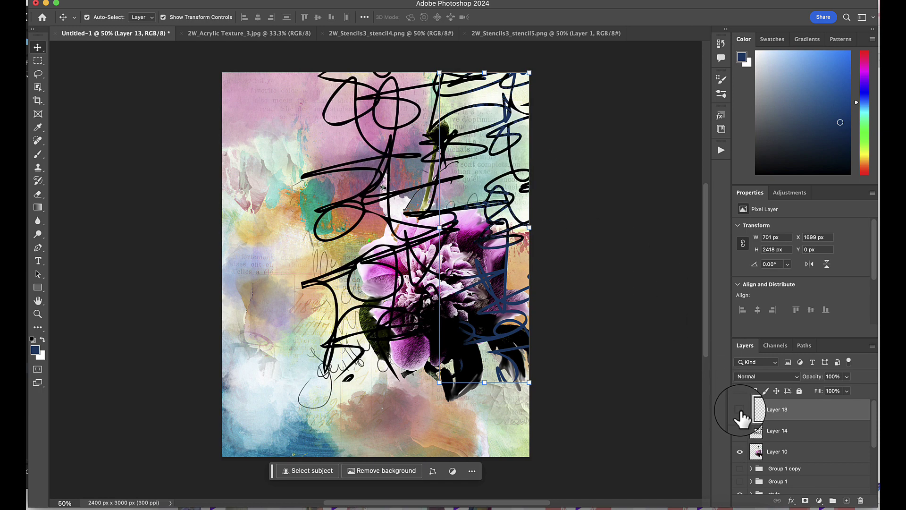
left_click(765, 432)
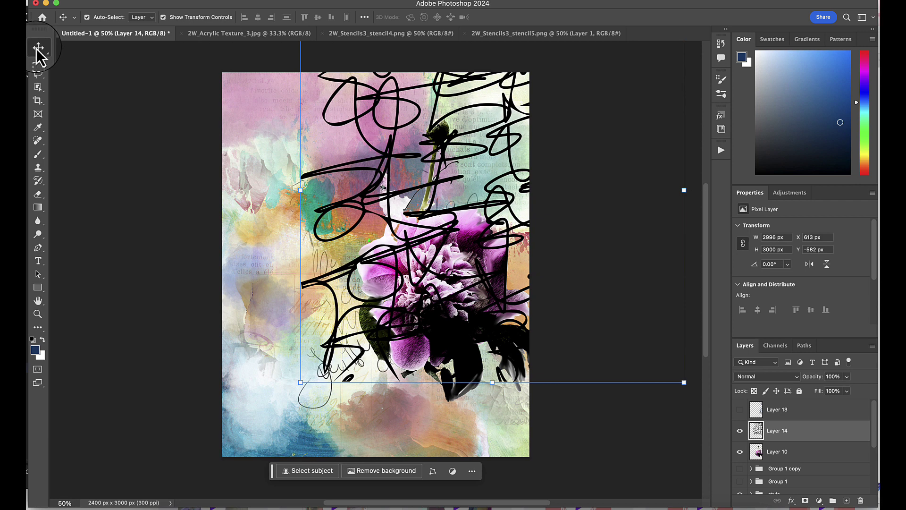
left_click_drag(339, 132, 338, 149)
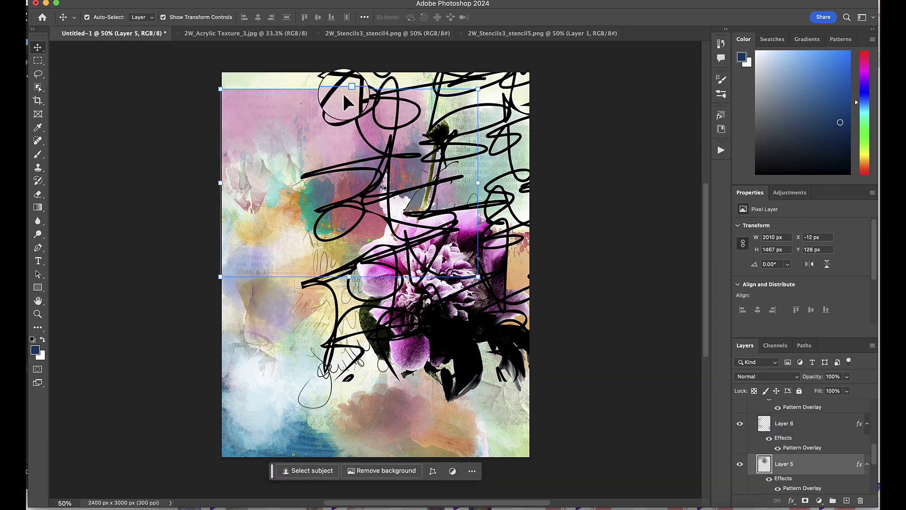
key("super+z")
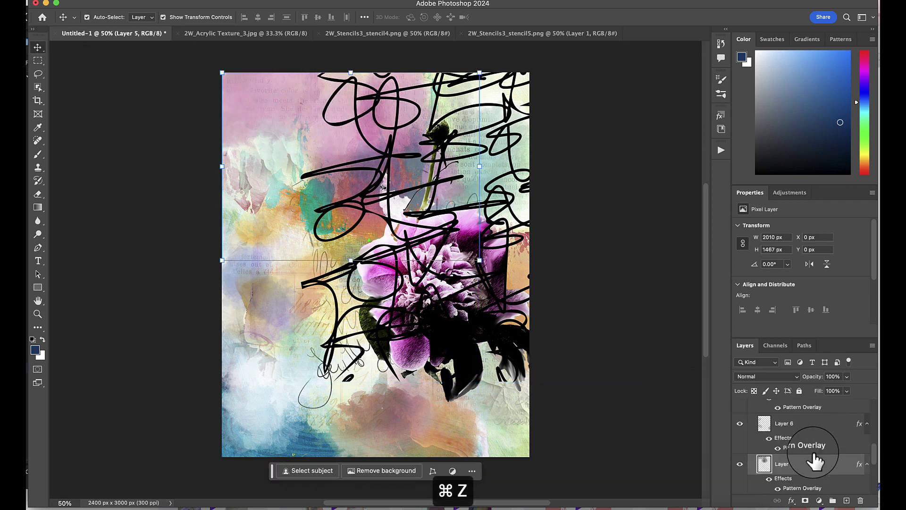
left_click_drag(876, 469, 873, 437)
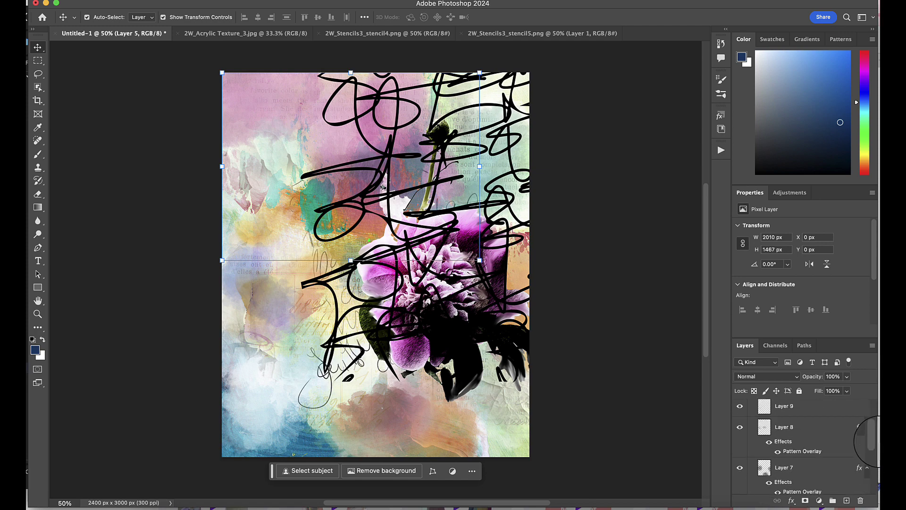
left_click(808, 434)
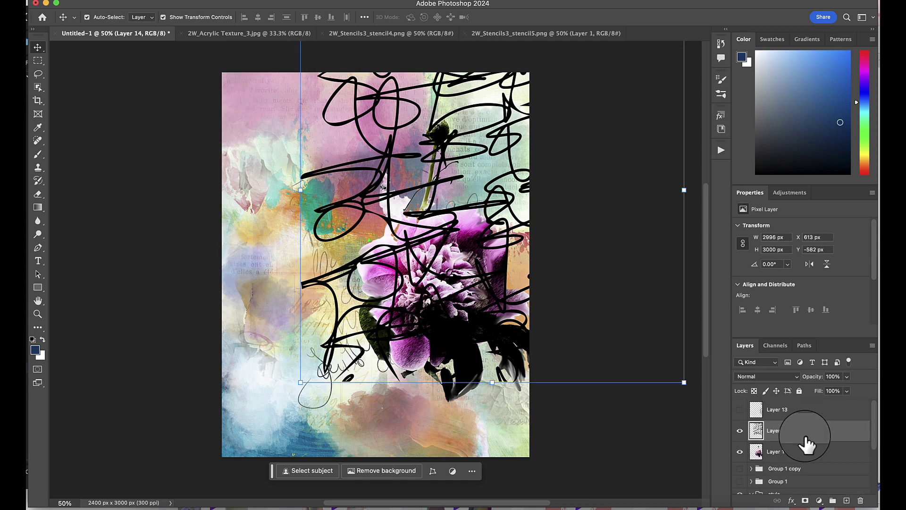
Load the Layer 14 scribble outline as a selection, invert it, and add a new empty layer above Layer 13.
left_click(757, 432, "super")
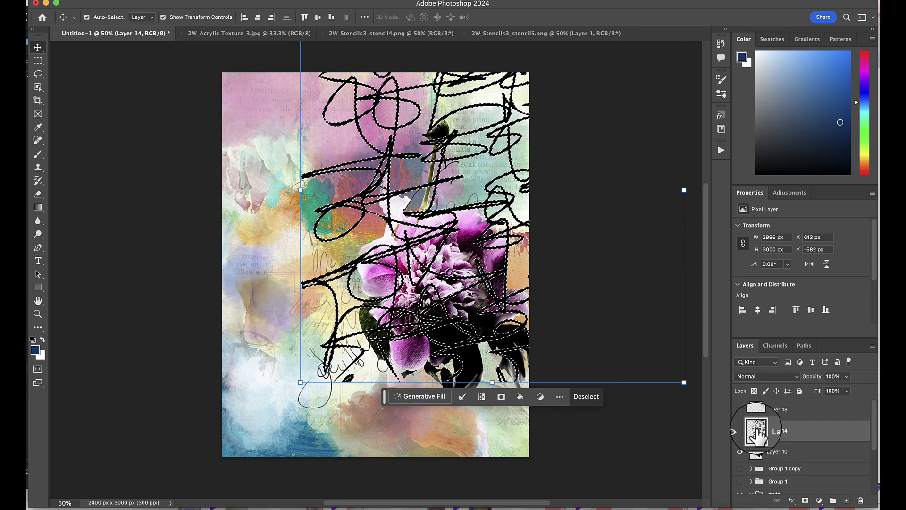
left_click(237, 4)
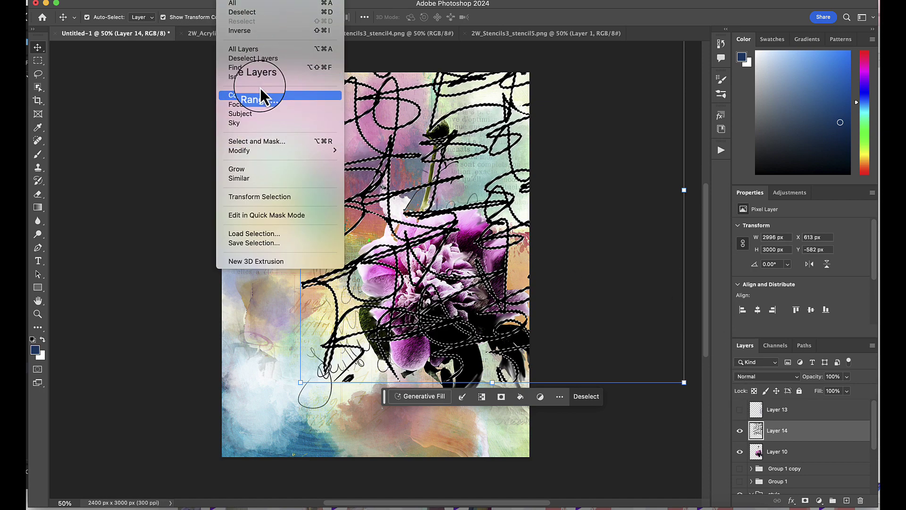
left_click(240, 30)
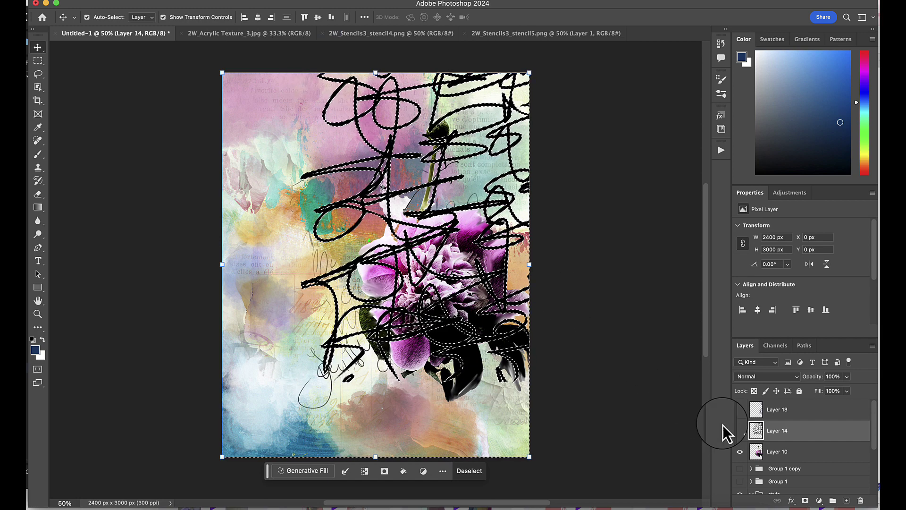
left_click(783, 409)
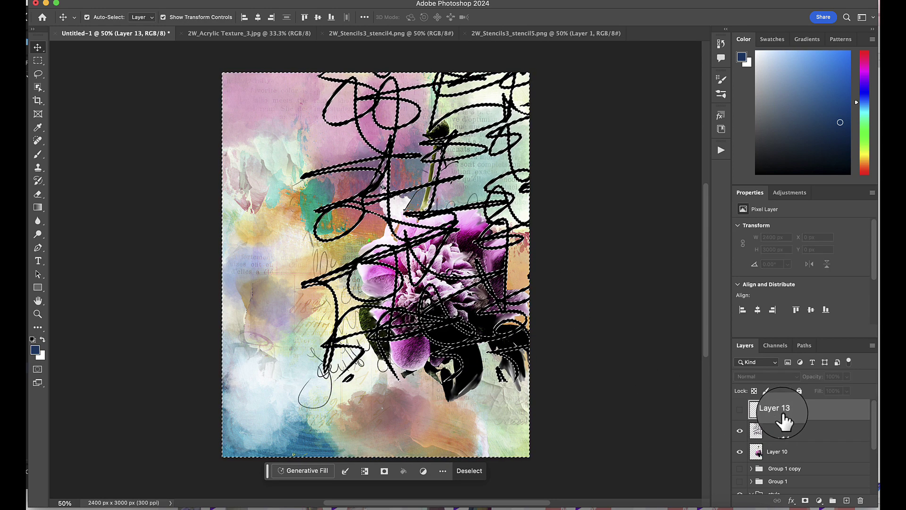
left_click(846, 500)
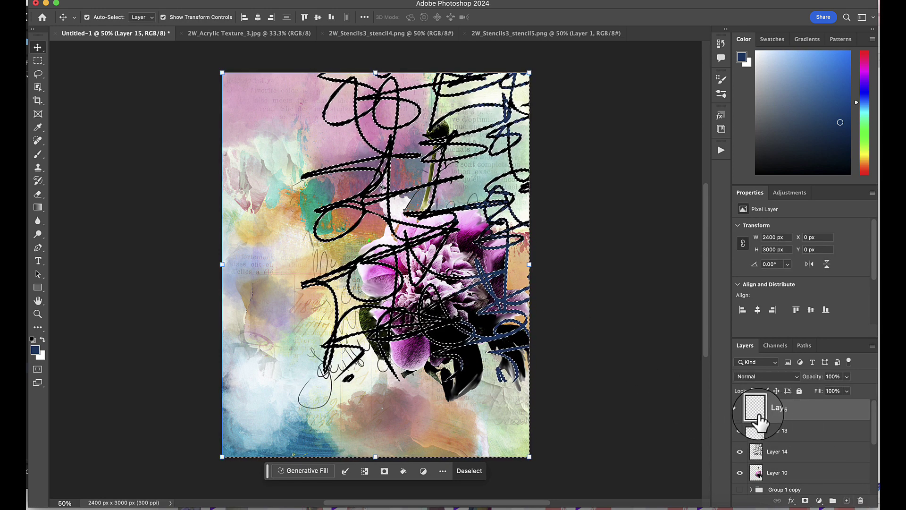
Paint dark blue around the scribbles from the page's top centre down beside the peony with a 500 px brush, hide Layer 14 and deselect.
left_click(37, 154)
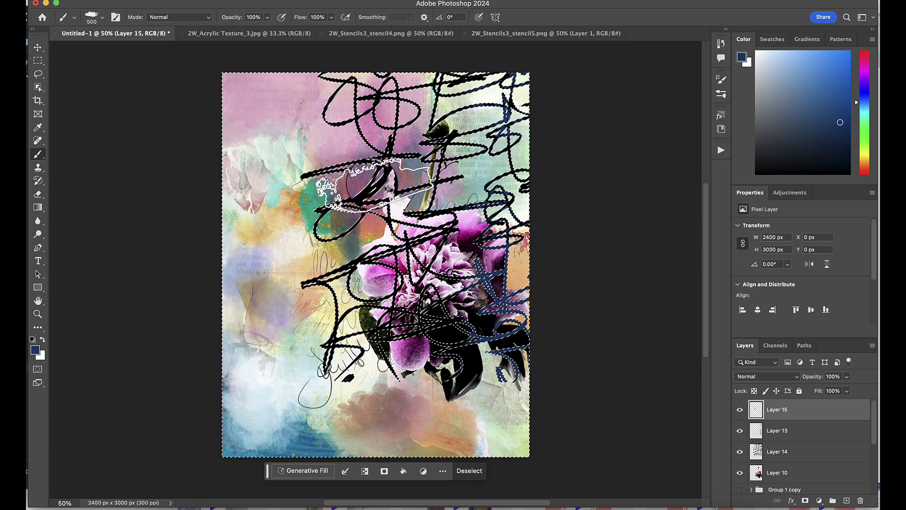
mouse_move(373, 185)
left_mouse_down()
mouse_move(389, 173)
mouse_move(384, 253)
mouse_move(351, 269)
mouse_move(347, 302)
mouse_move(344, 250)
mouse_move(330, 250)
mouse_move(354, 180)
mouse_move(341, 141)
mouse_move(364, 87)
left_mouse_up()
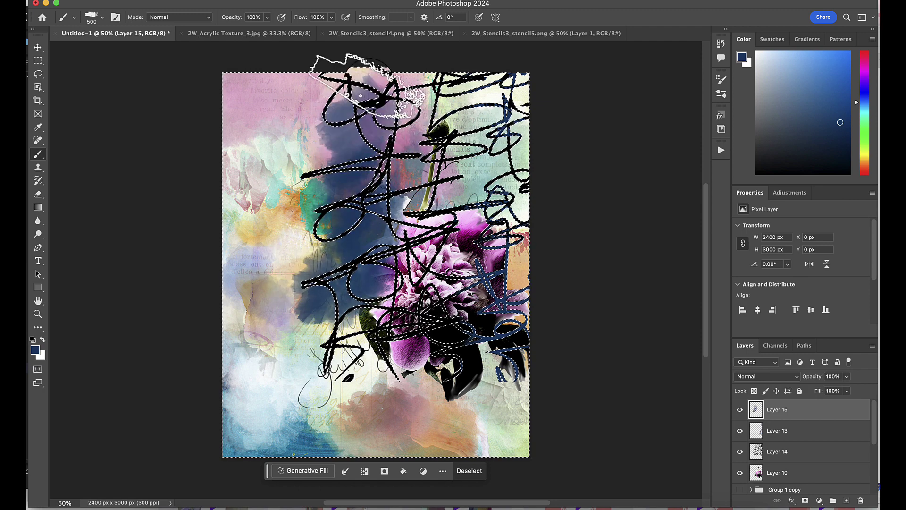
left_click(740, 452)
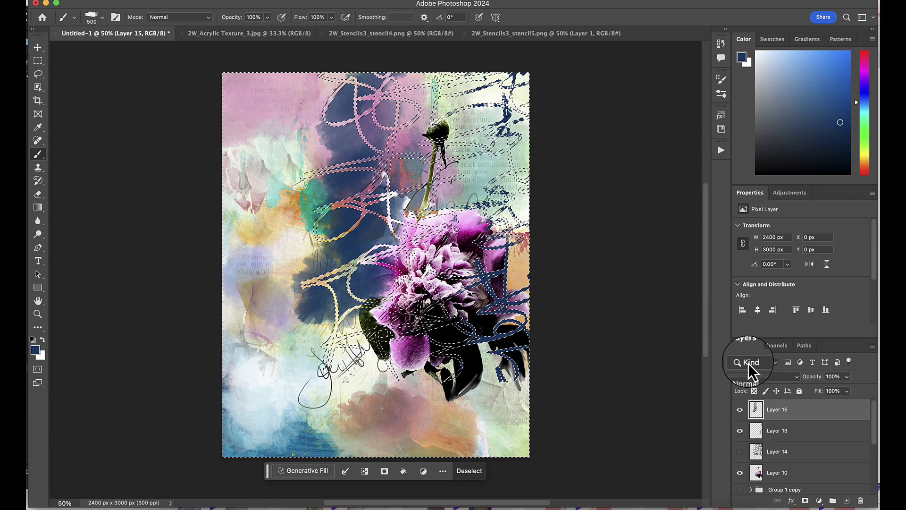
key("super+d")
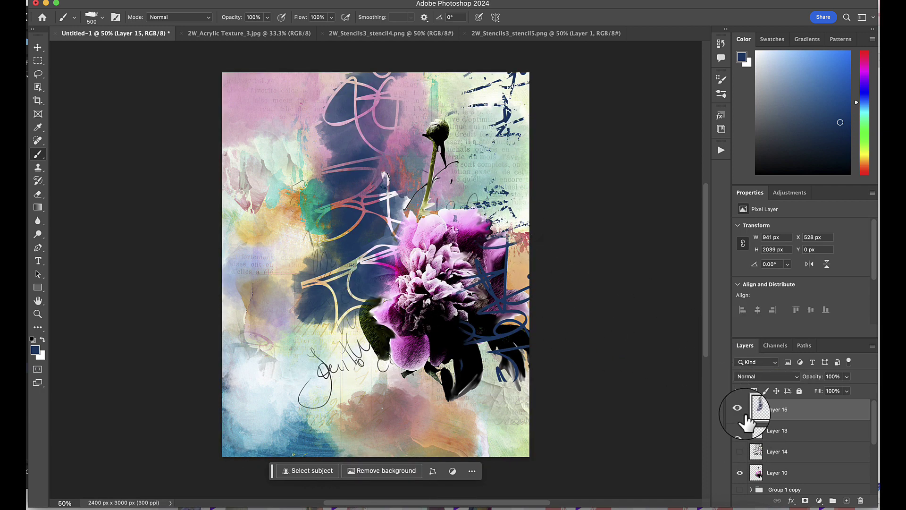
Duplicate the painted Layer 15 and move the copy to the page's lower-left corner at X -284 px, Y 1959 px.
left_click(37, 48)
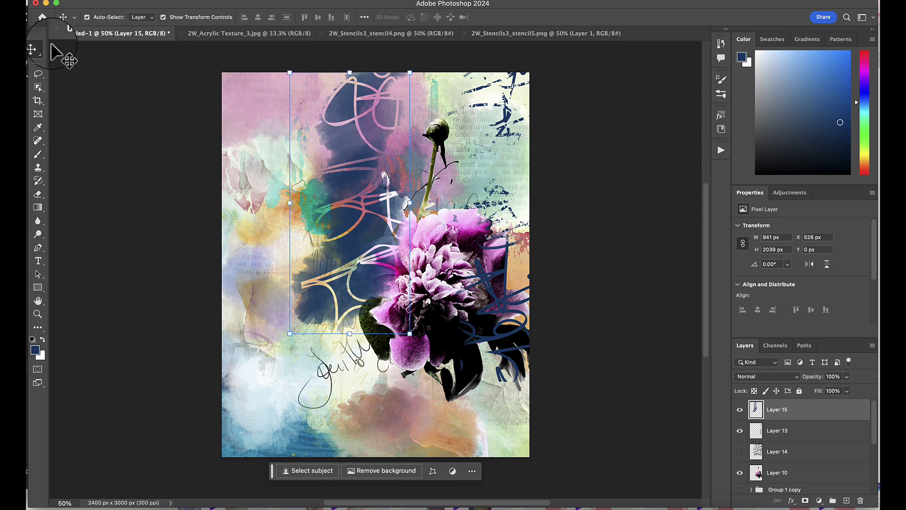
key("super+j")
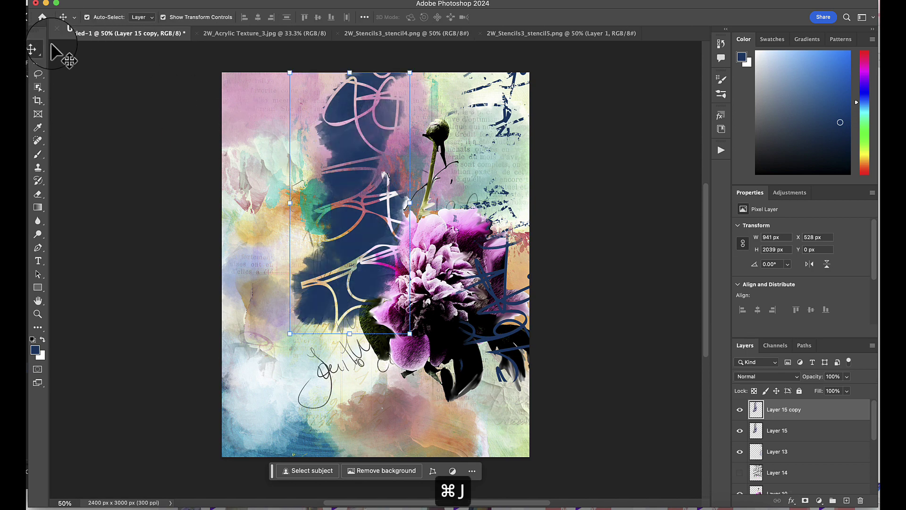
left_click_drag(321, 171, 238, 429)
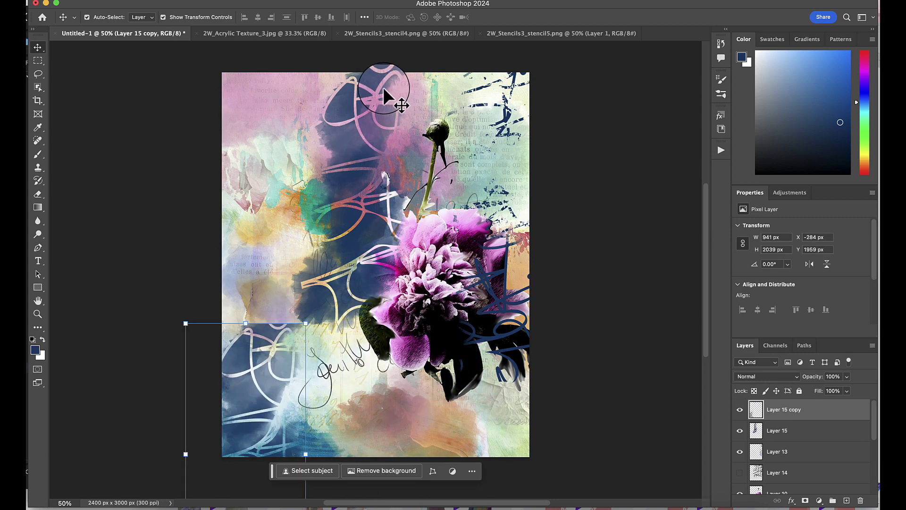
Soften the edges of the dark blue patches on Layer 15 and its copy with a 600 px soft eraser.
left_click(383, 97)
key("e")
mouse_move(325, 288)
left_mouse_down()
mouse_move(293, 293)
mouse_move(297, 307)
left_mouse_up()
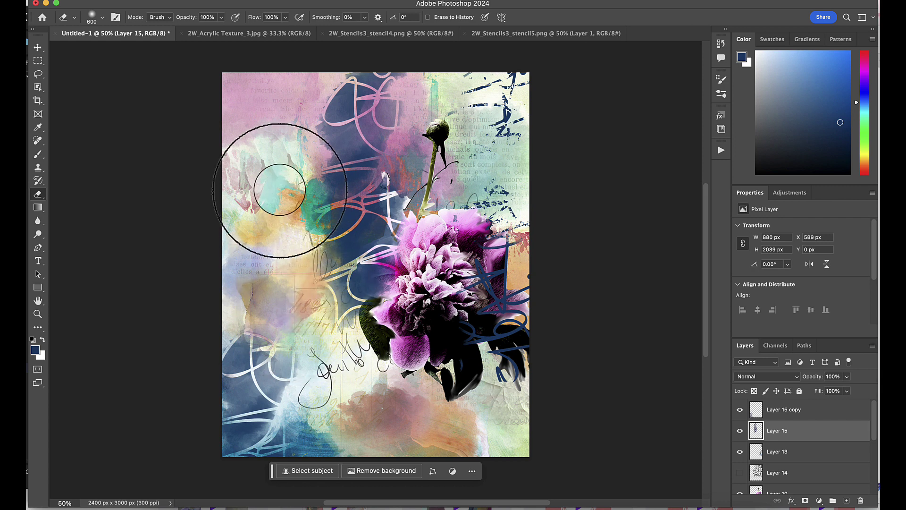
mouse_move(280, 190)
left_mouse_down()
mouse_move(301, 121)
mouse_move(311, 142)
mouse_move(332, 67)
mouse_move(401, 40)
mouse_move(410, 64)
left_mouse_up()
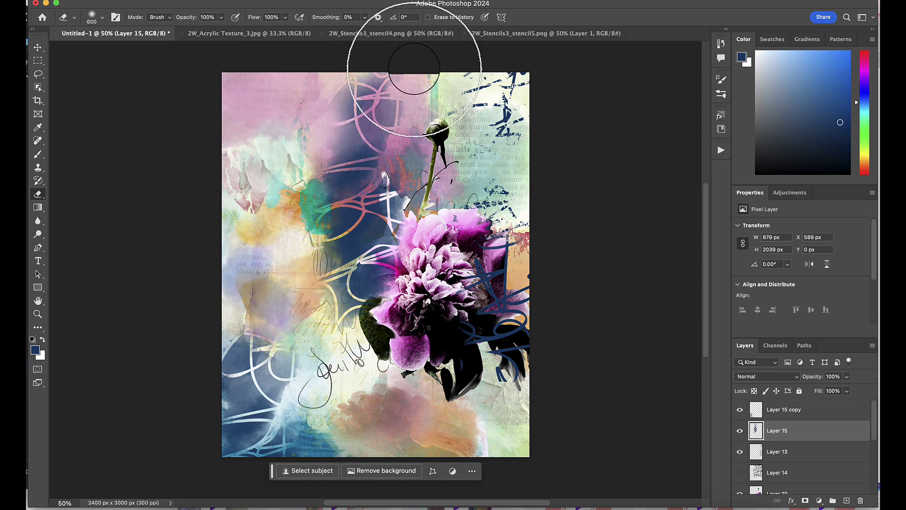
Add a new empty layer above Layer 15 copy.
left_click(38, 47)
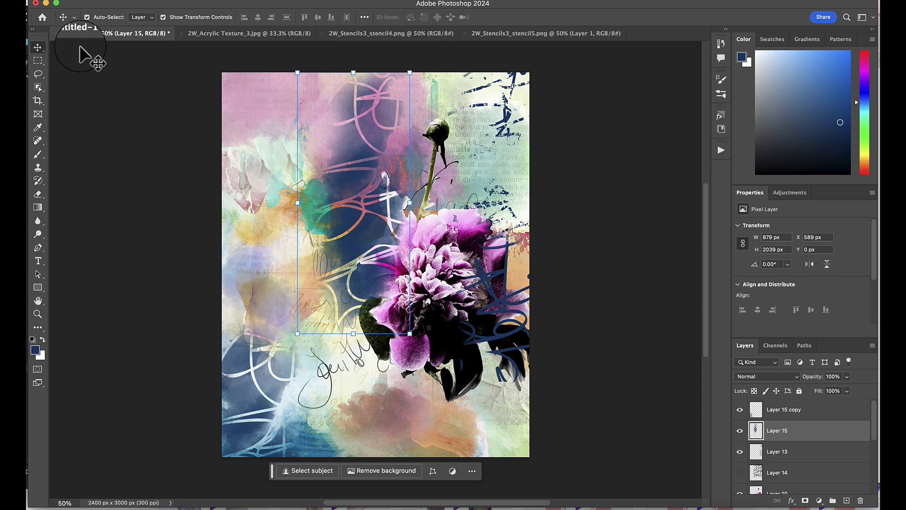
left_click(833, 410)
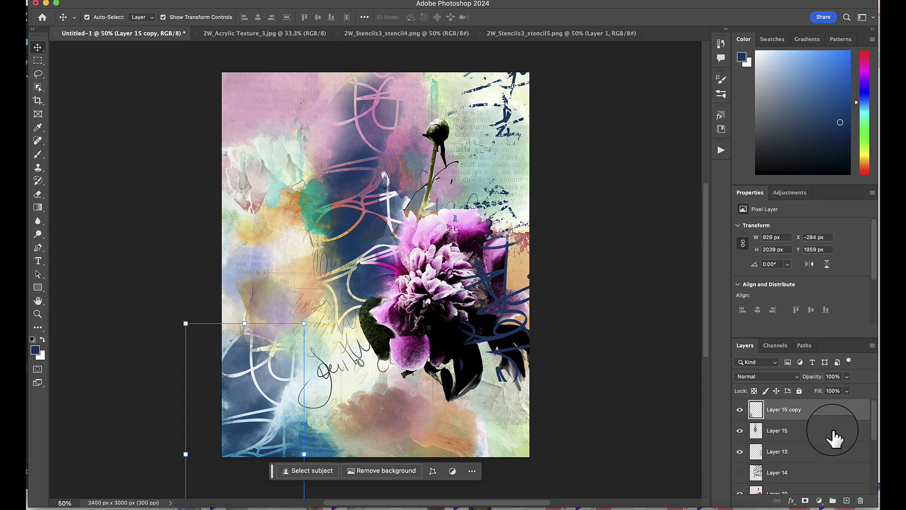
left_click(846, 501)
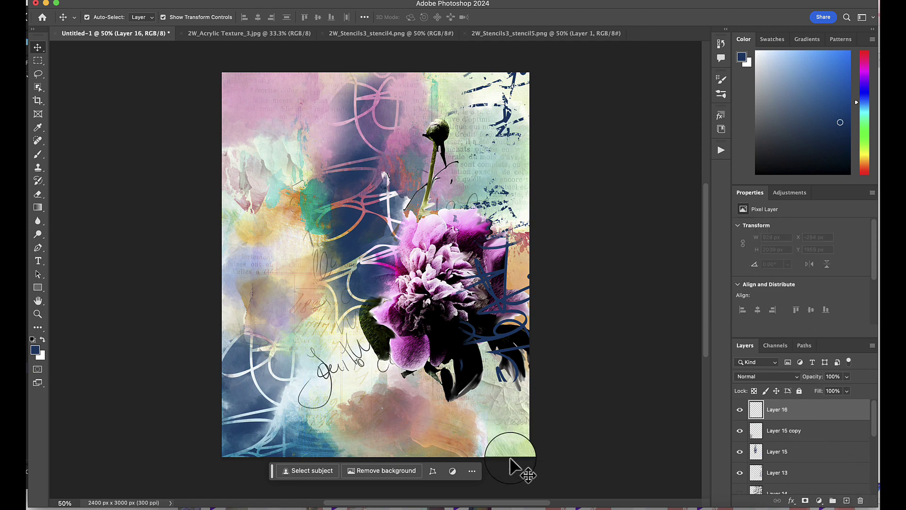
Switch to Adobe Bridge and open 2W_MMP_stiched paper.png from the 2W_MixedMediaPieces folder under Elements in Photoshop.
left_click(435, 505)
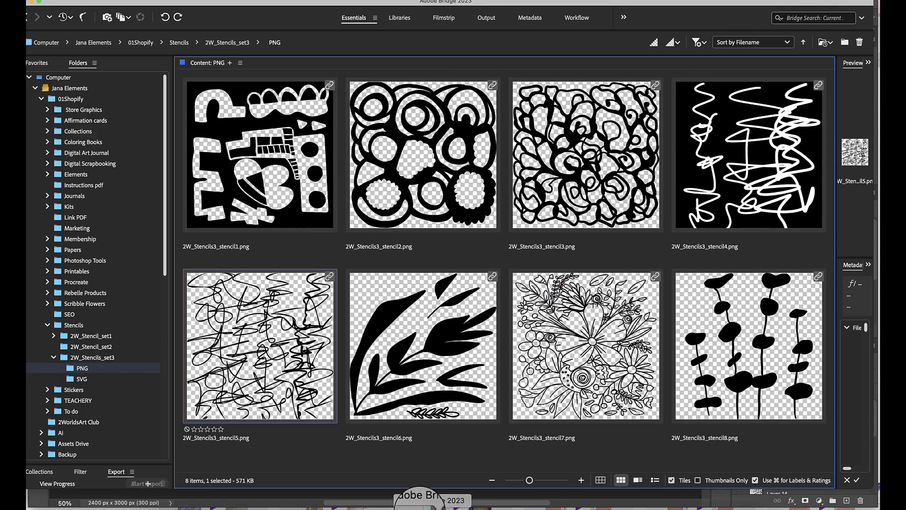
left_click(47, 174)
left_click(134, 261)
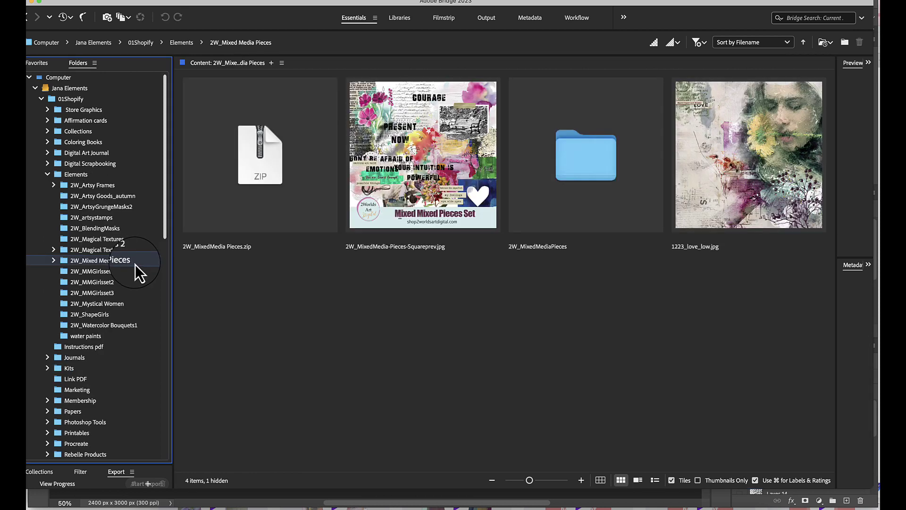
double_click(593, 160)
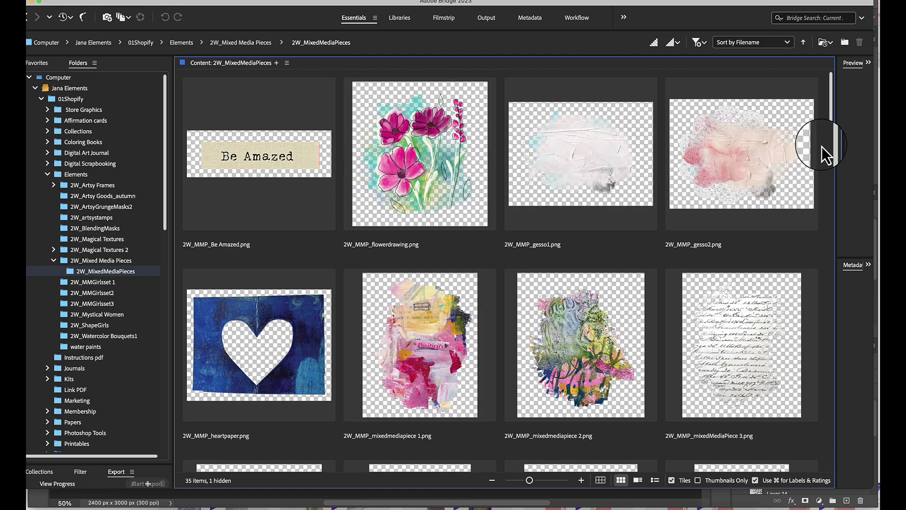
left_click_drag(830, 146, 810, 250)
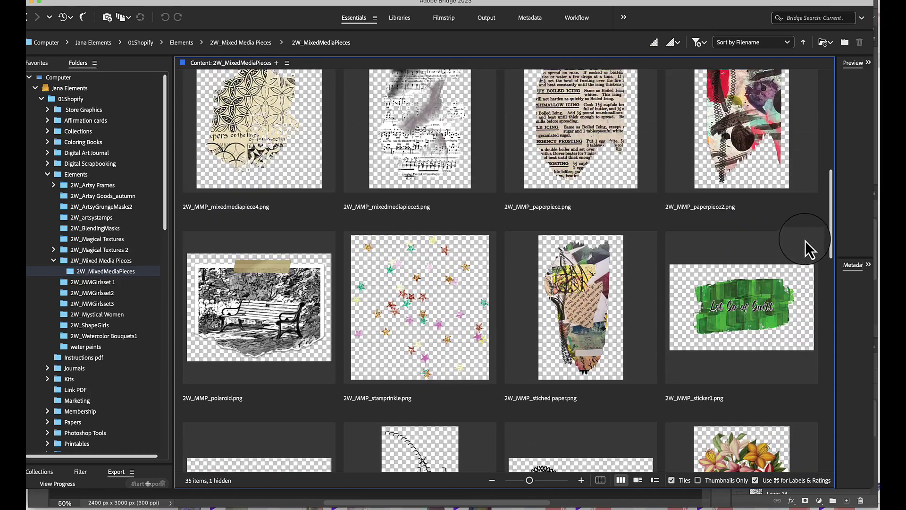
double_click(578, 309)
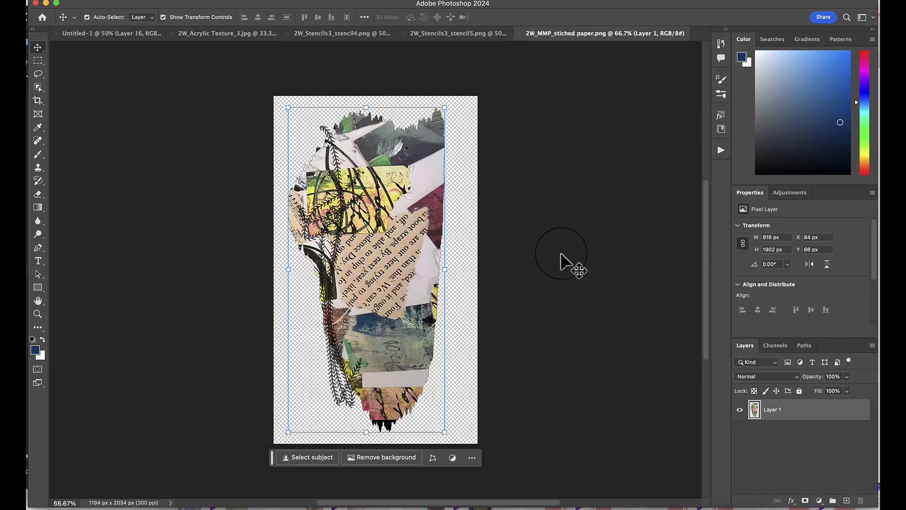
Bring the stitched paper piece onto the journal page over the peony at X 1037 px, Y 29 px.
left_click_drag(360, 124, 326, 134)
mouse_move(174, 47)
left_mouse_down()
mouse_move(143, 30)
mouse_move(165, 50)
left_mouse_up()
left_click_drag(391, 204, 429, 198)
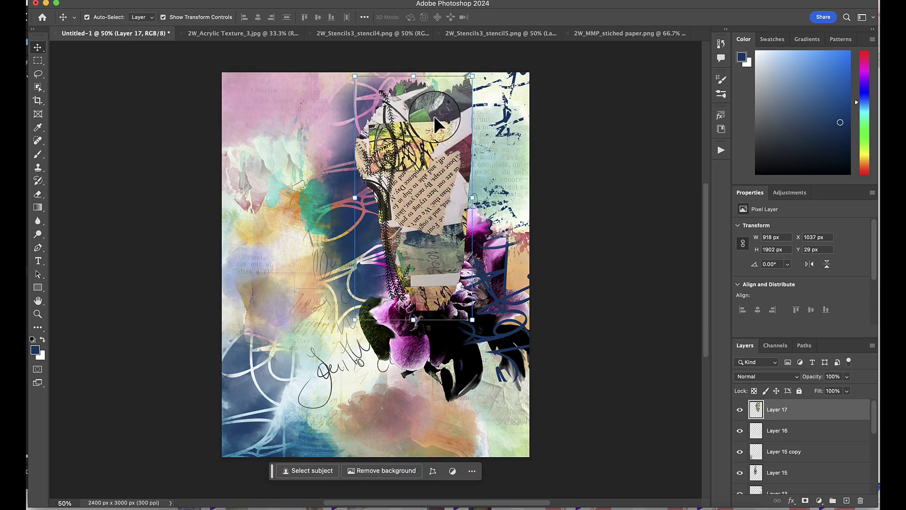
Scale the stitched paper to 69.16%, place it at the page's right edge at X 1868 px, Y 552 px, and stack it beneath the peony's Layer 10.
left_click_drag(476, 74, 436, 150)
left_click_drag(412, 220, 515, 220)
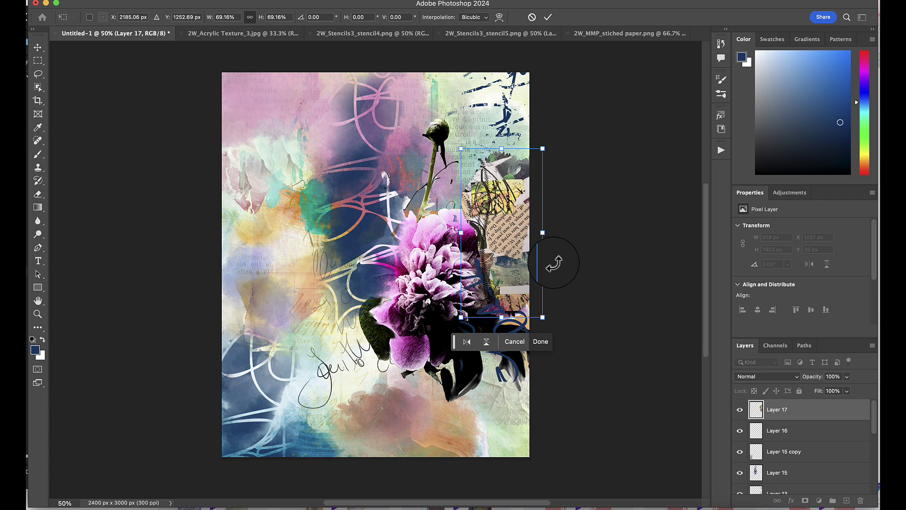
left_click(548, 17)
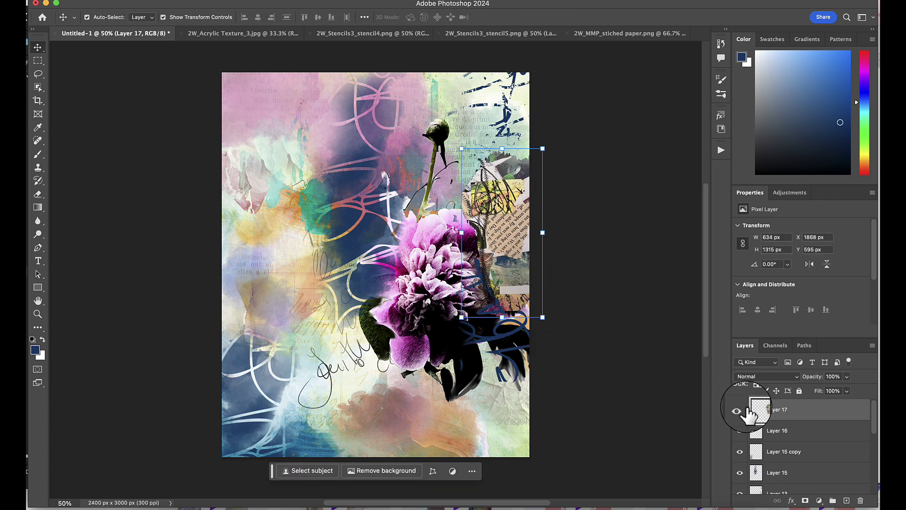
left_click_drag(773, 413, 758, 457)
left_click_drag(512, 186, 515, 179)
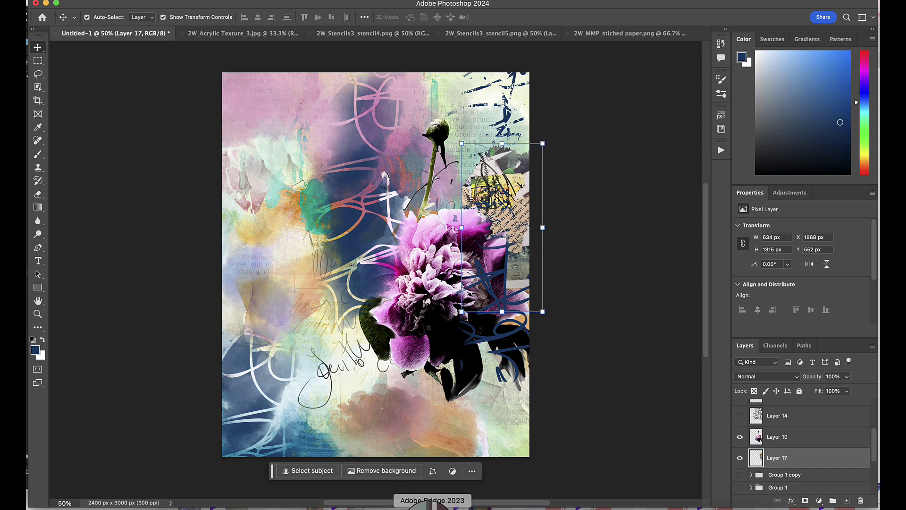
Switch to Adobe Bridge, open 2W_gessotextures_texture6.jpg from 2W_Gesso Vol 2 and scale it to 85.70% on the journal page beneath the peony.
left_click(432, 507)
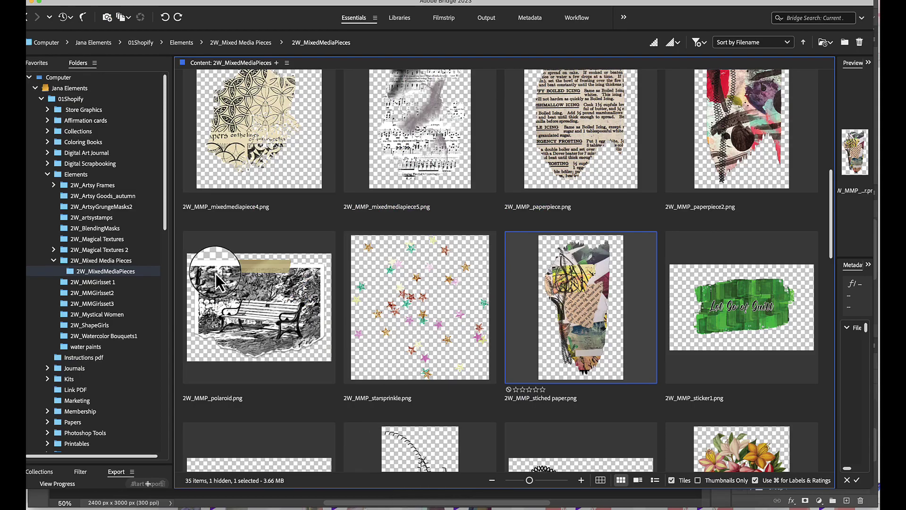
left_click_drag(162, 222, 166, 263)
left_click(122, 352)
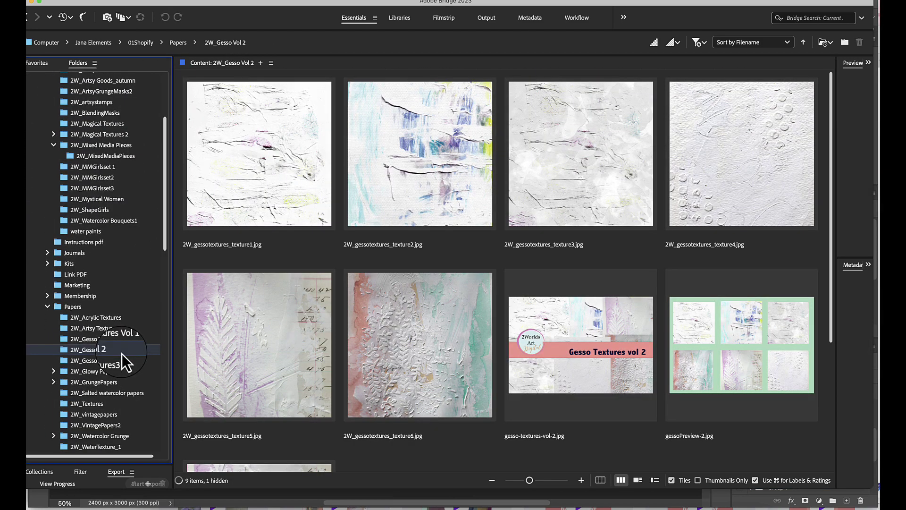
double_click(401, 354)
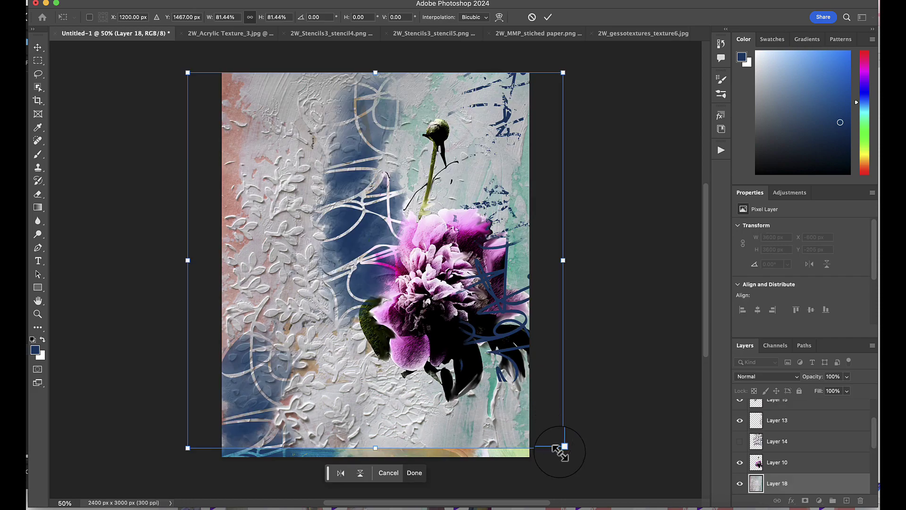
left_click_drag(565, 447, 584, 468)
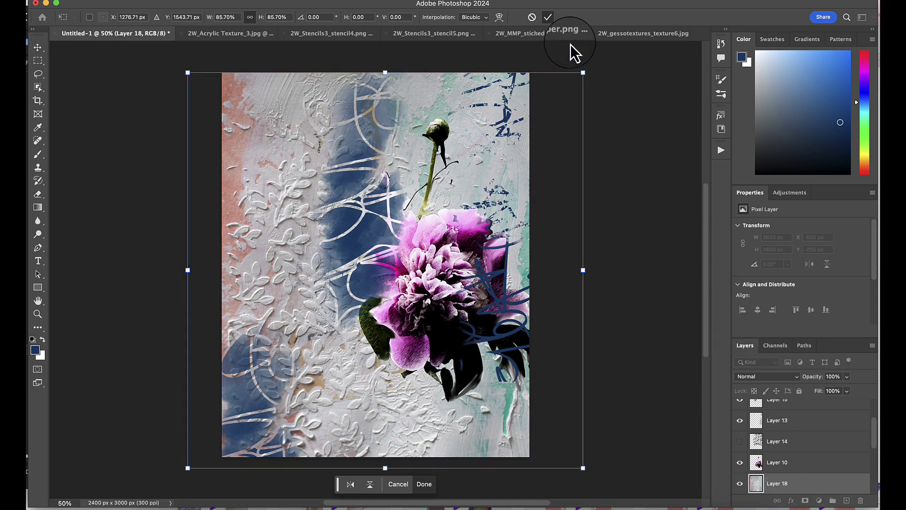
key("Return")
Add a layer mask to the gesso texture and paint parts of its upper-left area away in black with the 500 px 2W_acrylic1_brush2D.
left_click(805, 501)
left_click(721, 94)
left_click_drag(703, 336, 711, 198)
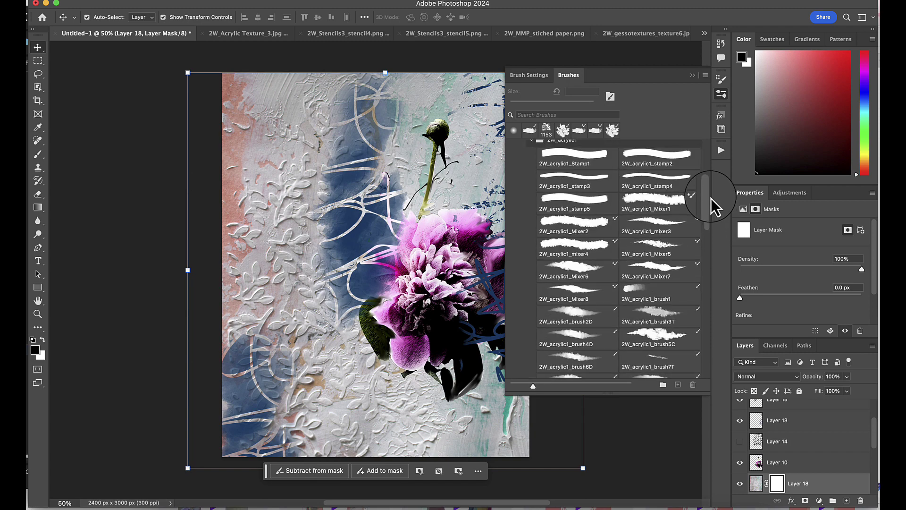
scroll(631, 269, "down", 2)
left_click(576, 293)
left_click(693, 75)
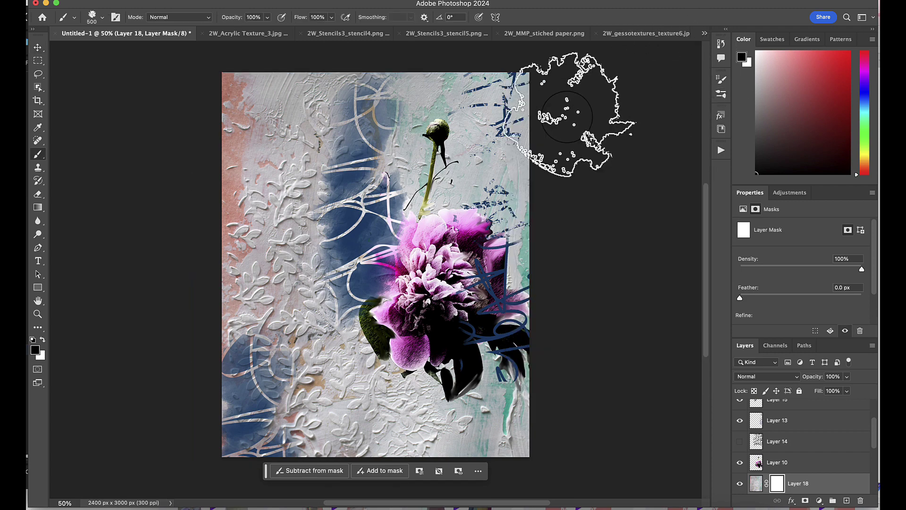
left_click(323, 95)
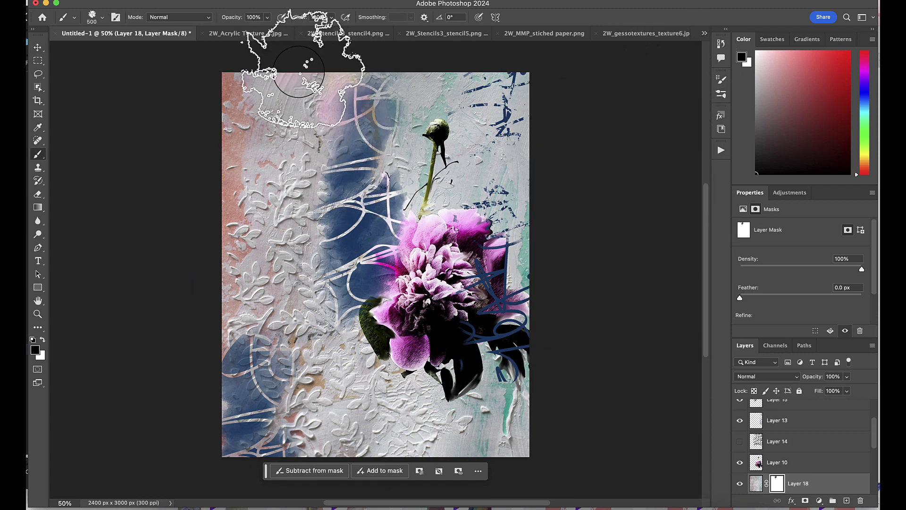
mouse_move(298, 72)
left_mouse_down()
mouse_move(267, 92)
mouse_move(258, 89)
mouse_move(263, 78)
mouse_move(226, 89)
mouse_move(255, 193)
mouse_move(271, 103)
mouse_move(277, 292)
mouse_move(257, 327)
left_mouse_up()
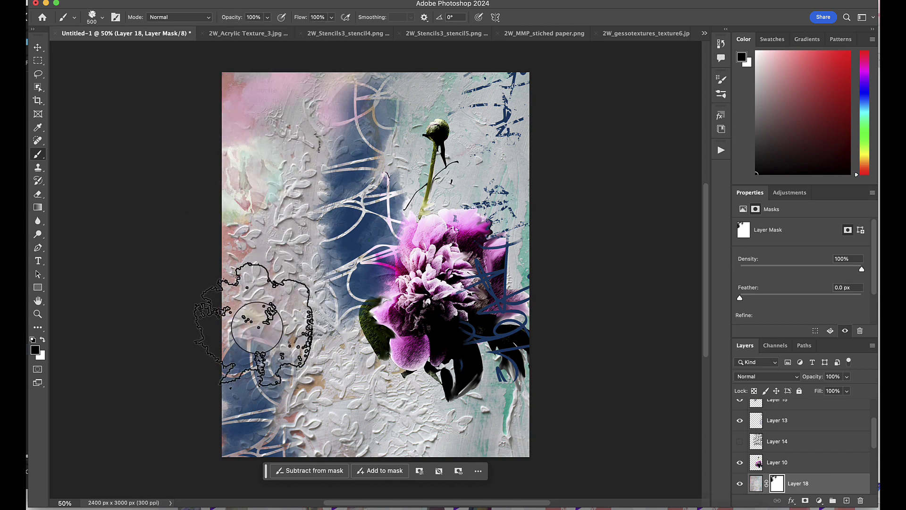
Raise the gesso layer above Layer 14 and mask the texture away over the peony and across the lower part of the page.
key("super+bracketright")
key("super+bracketright")
mouse_move(516, 253)
left_mouse_down()
mouse_move(414, 219)
mouse_move(439, 359)
mouse_move(398, 383)
mouse_move(424, 412)
mouse_move(360, 373)
mouse_move(364, 313)
mouse_move(425, 307)
mouse_move(474, 351)
mouse_move(563, 387)
mouse_move(394, 318)
mouse_move(392, 283)
mouse_move(412, 234)
mouse_move(538, 222)
mouse_move(486, 420)
mouse_move(407, 358)
mouse_move(364, 344)
mouse_move(374, 384)
mouse_move(455, 435)
mouse_move(529, 422)
mouse_move(522, 394)
mouse_move(667, 415)
mouse_move(481, 430)
mouse_move(404, 425)
mouse_move(273, 446)
left_mouse_up()
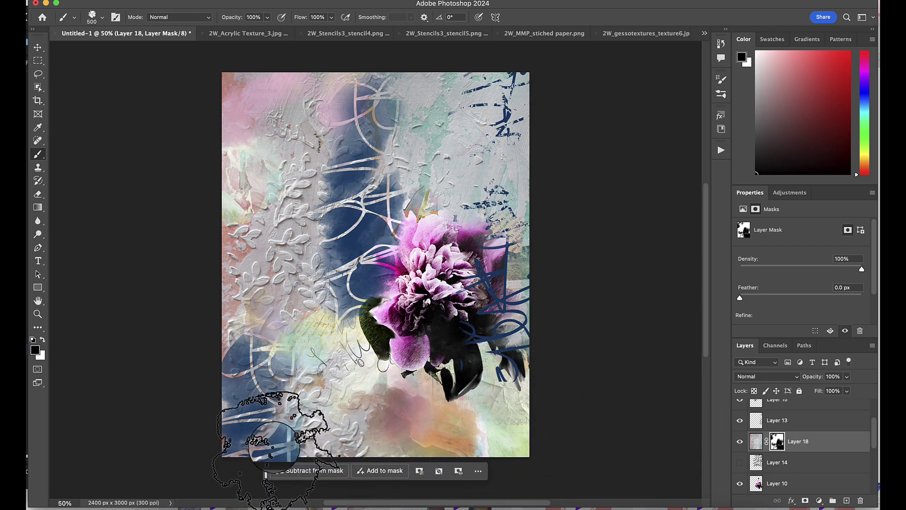
Paint the gesso back over the dark leaves below the peony with white on the mask at 76% brush opacity.
left_click(267, 18)
left_click_drag(270, 30, 255, 29)
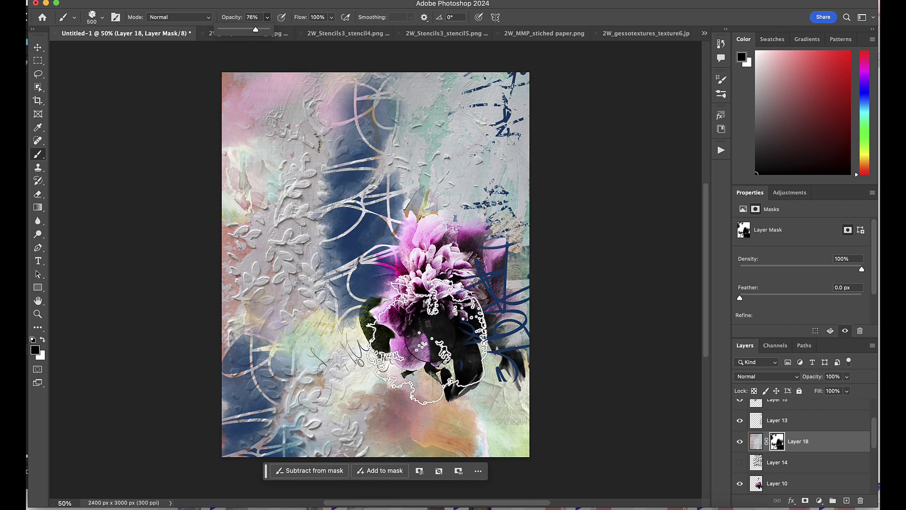
key("x")
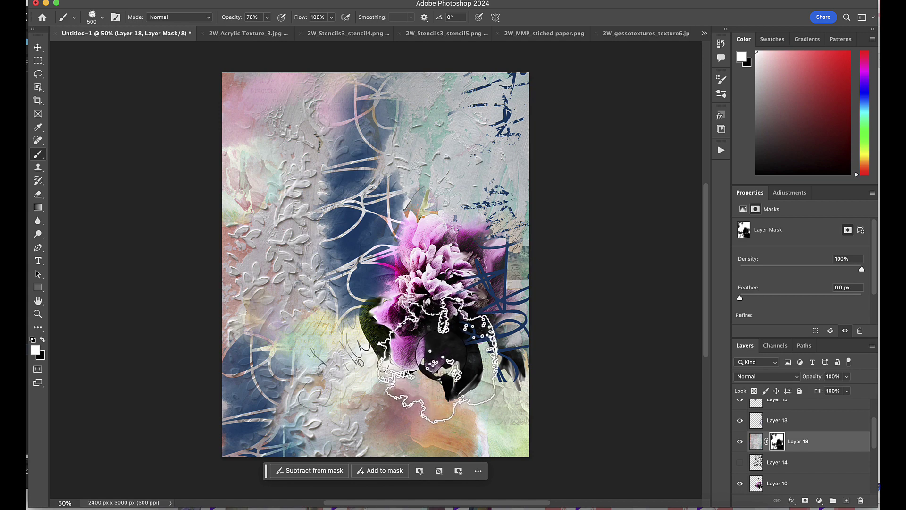
mouse_move(440, 353)
left_mouse_down()
mouse_move(446, 384)
mouse_move(436, 378)
mouse_move(446, 388)
left_mouse_up()
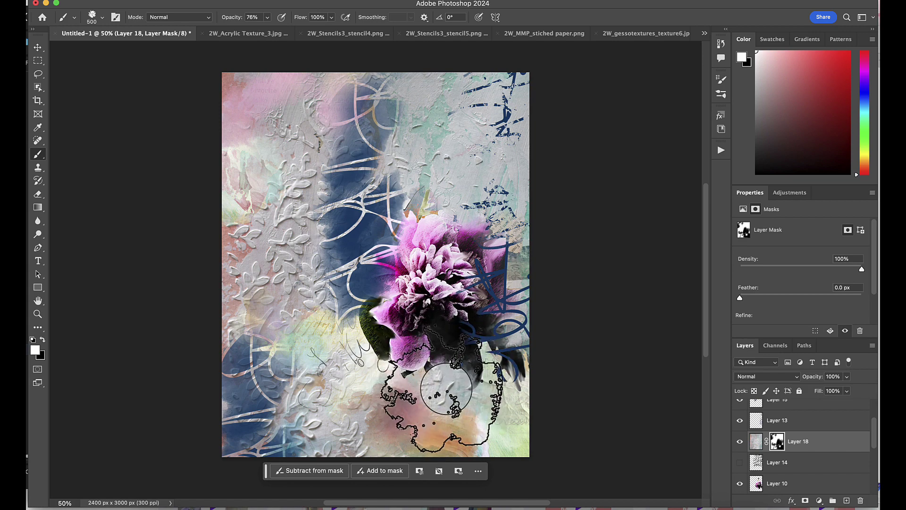
With a different 500 px textured brush, paint gesso back on the mask over the peony's stem, bud and outer petals.
left_click(721, 94)
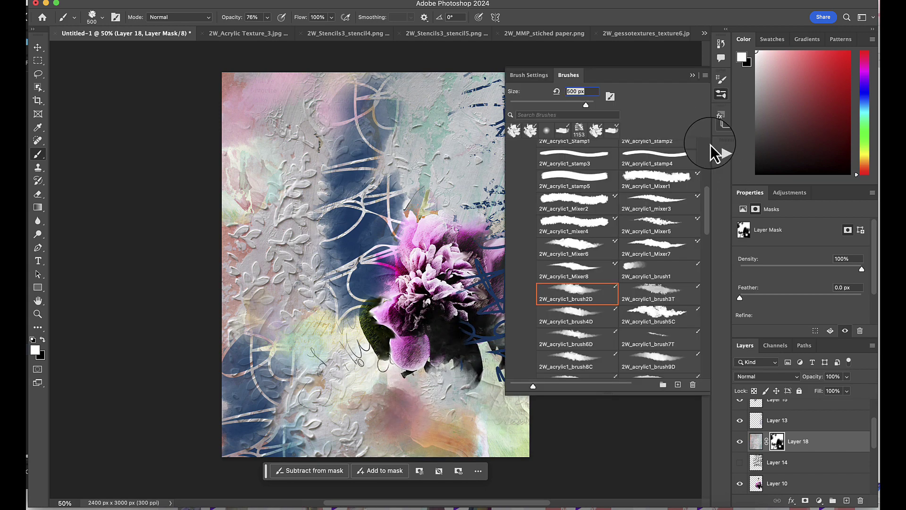
double_click(598, 302)
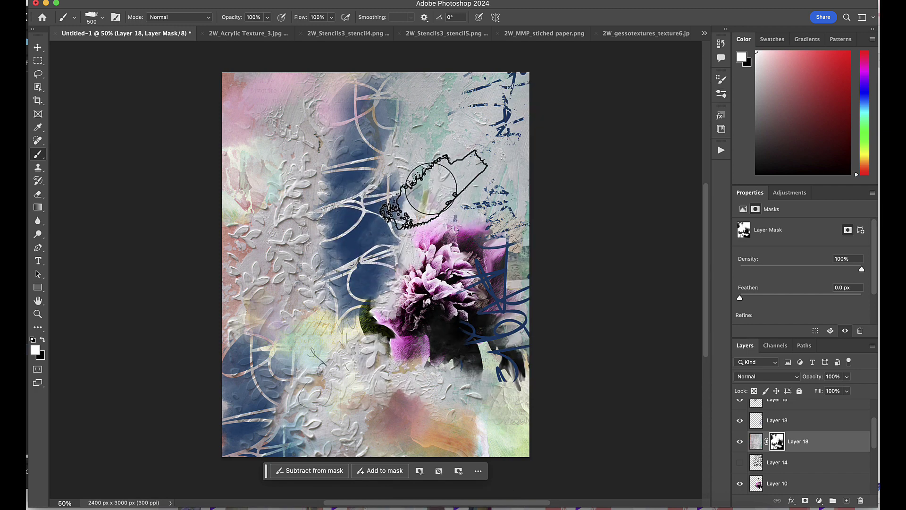
key("super+equal")
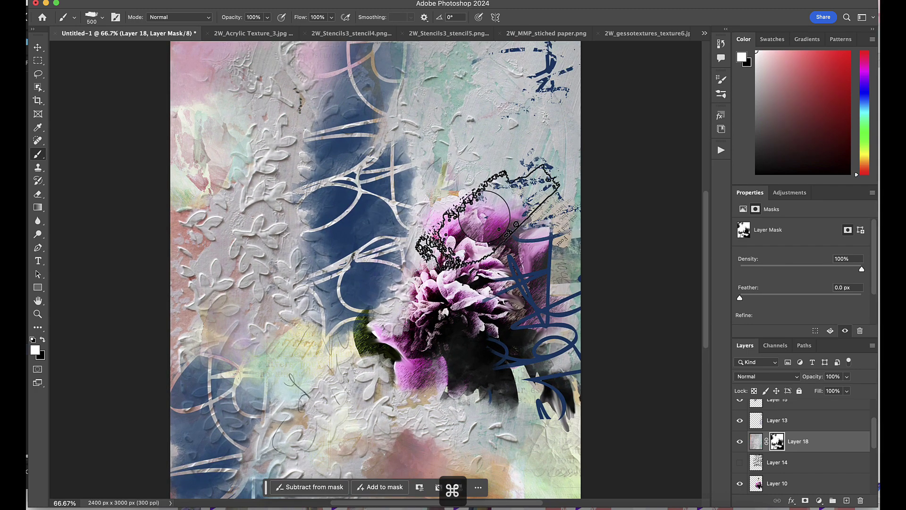
left_click(510, 206)
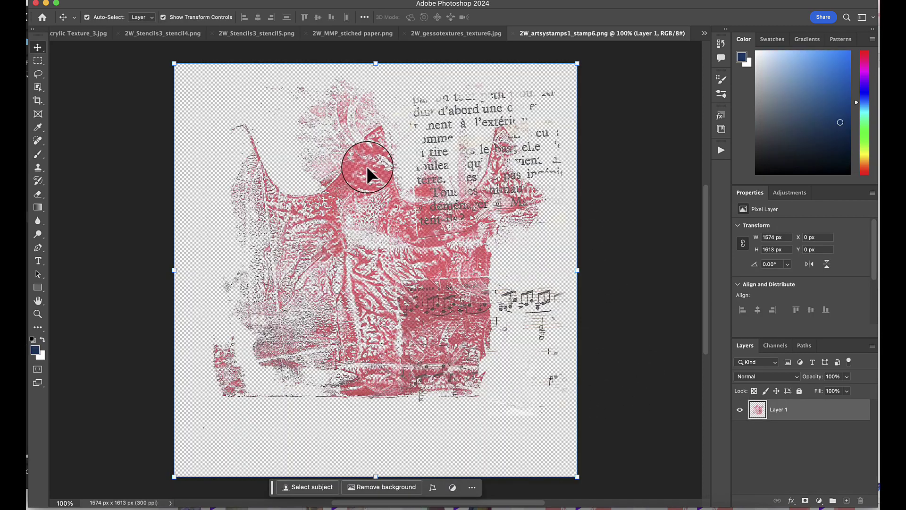
Close the 2W_Acrylic Texture_3, 2W_Stencils3_stencil4 and 2W_Stencils3_stencil5 documents.
left_click_drag(367, 166, 323, 173)
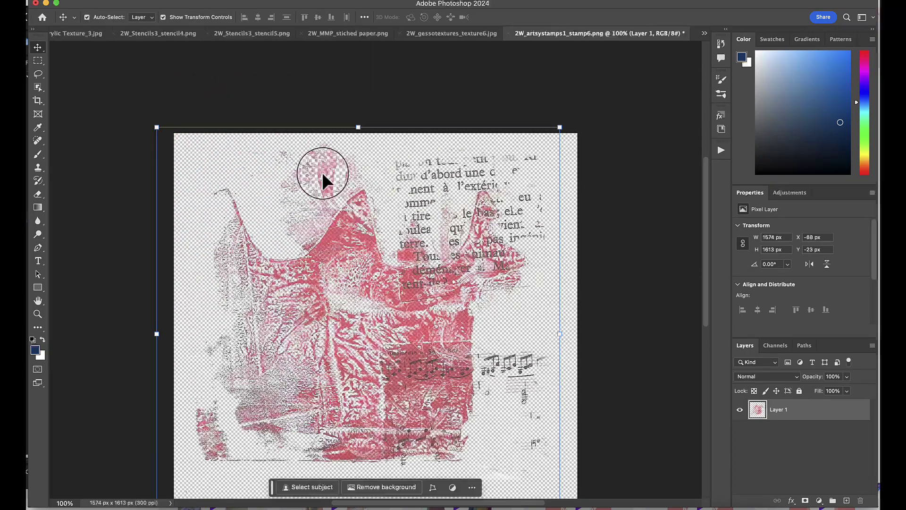
left_click(209, 33)
left_click(208, 33)
left_click(171, 35)
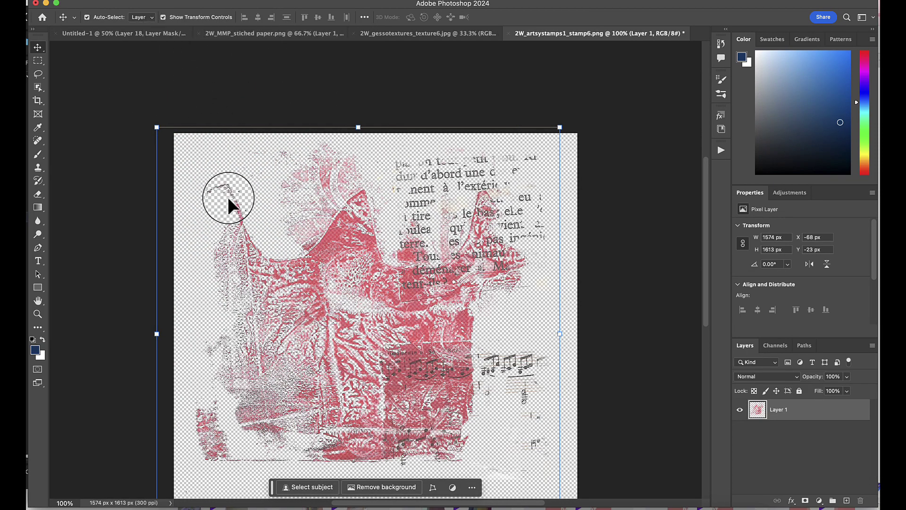
Bring the red 2W_artsystamps1_stamp6 image onto the journal page at X -545 px, Y 273 px beneath Layer 13 and open its blend mode options.
left_click_drag(243, 239, 277, 215)
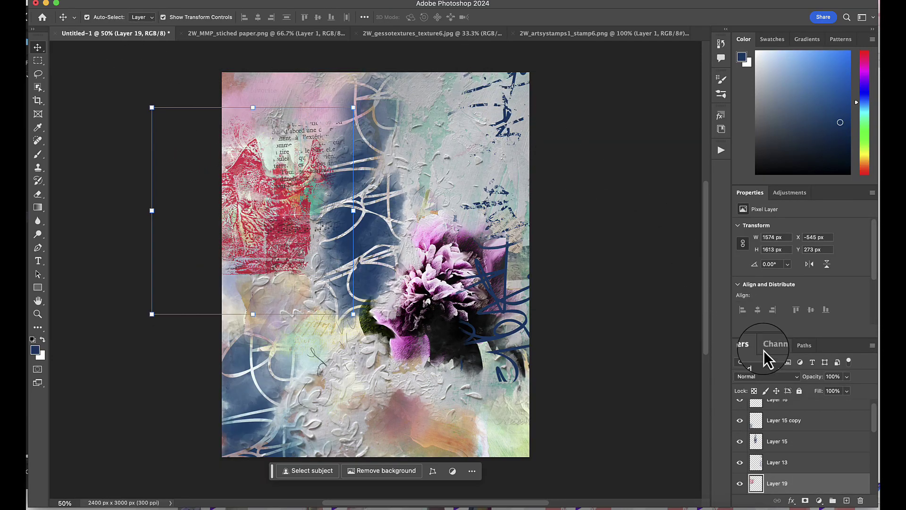
left_click(755, 378)
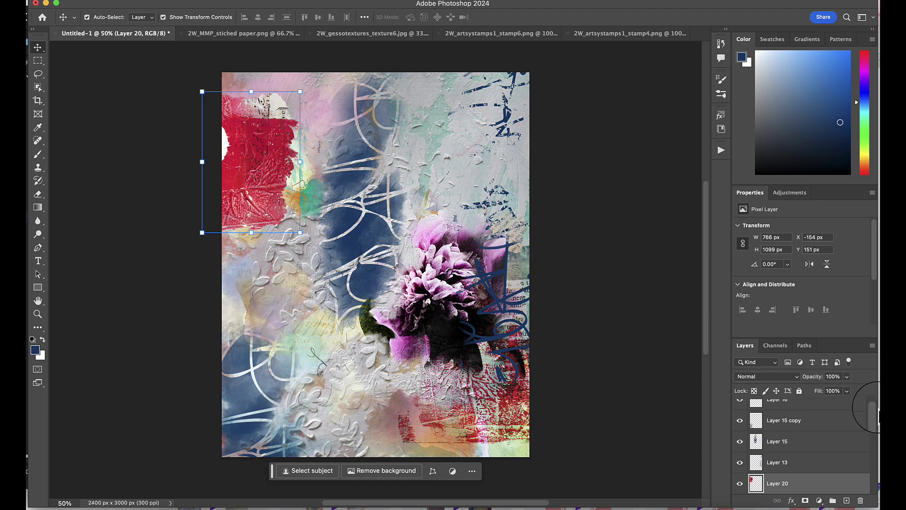
Add the three-line text "Don't be afraid / to Struggle / You can learn !" on Layer 16, left of the peony's lower petals.
scroll(873, 410, "up", 1)
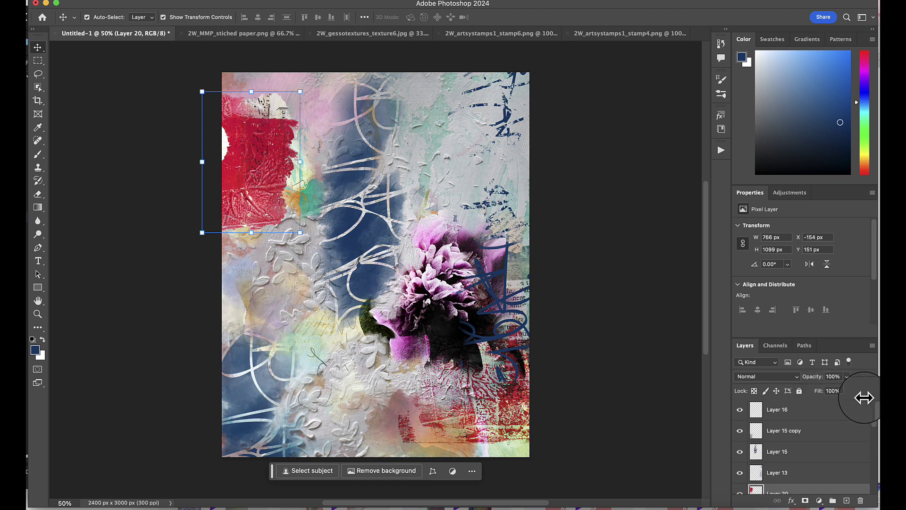
left_click(845, 409)
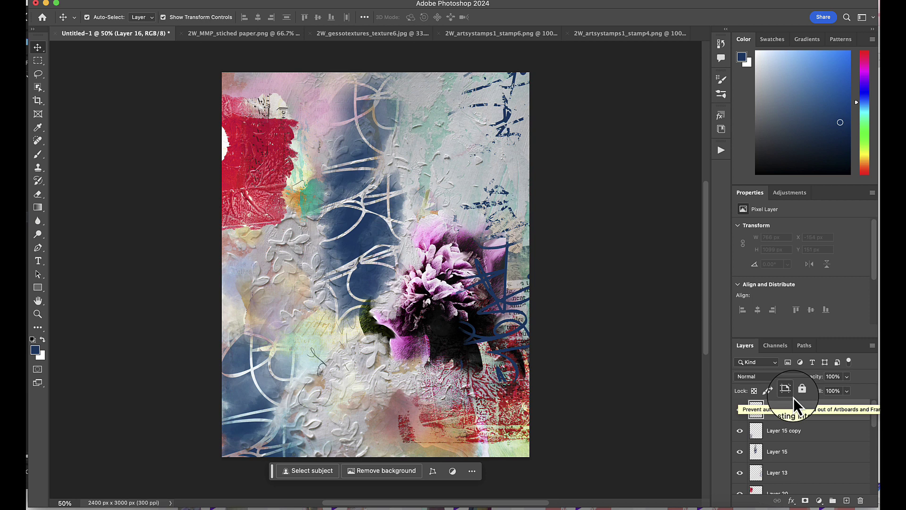
left_click(44, 262)
left_click(322, 309)
type("D")
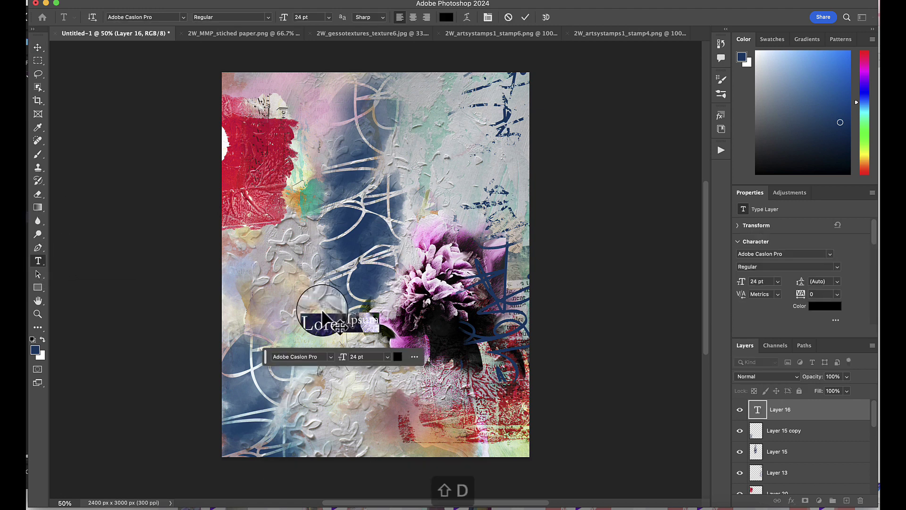
type("or")
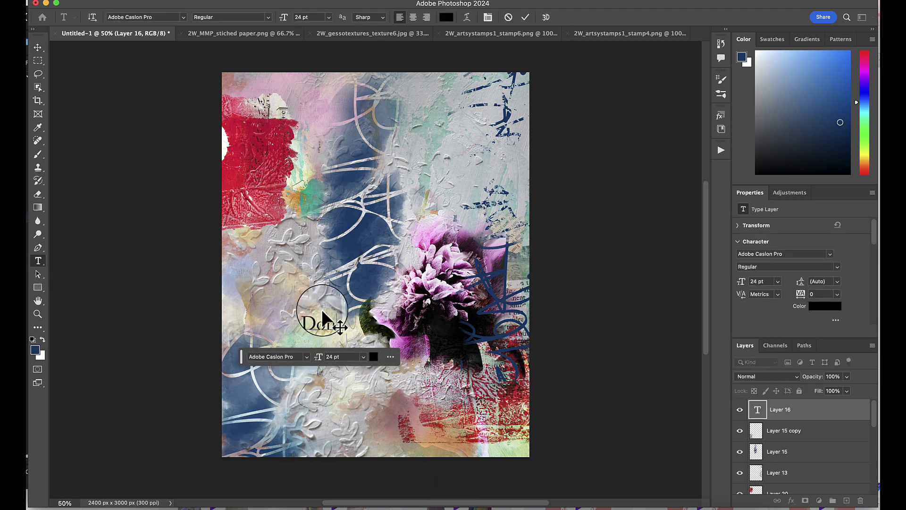
type("'t be afraid")
key("Return")
type("to Struggle")
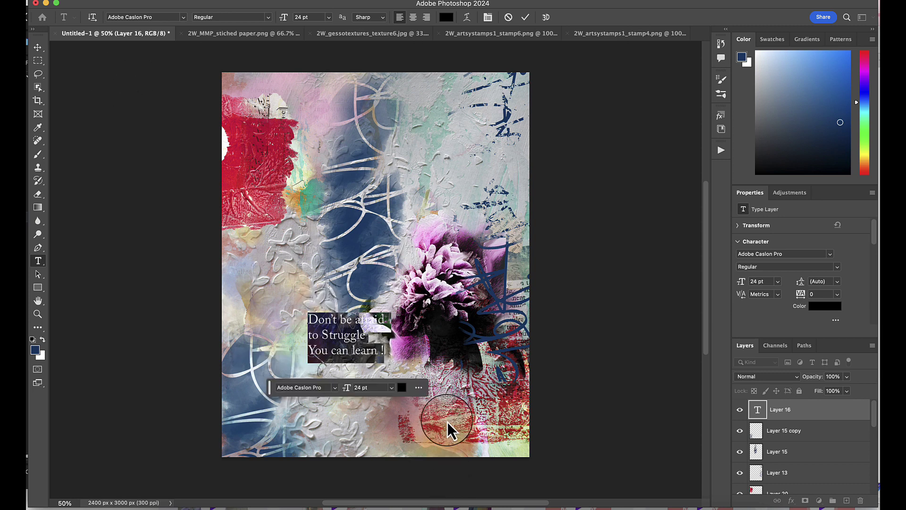
Set the quote text to 30 pt in the Capture it 2 font.
scroll(448, 421, "up", 2)
left_click(391, 447)
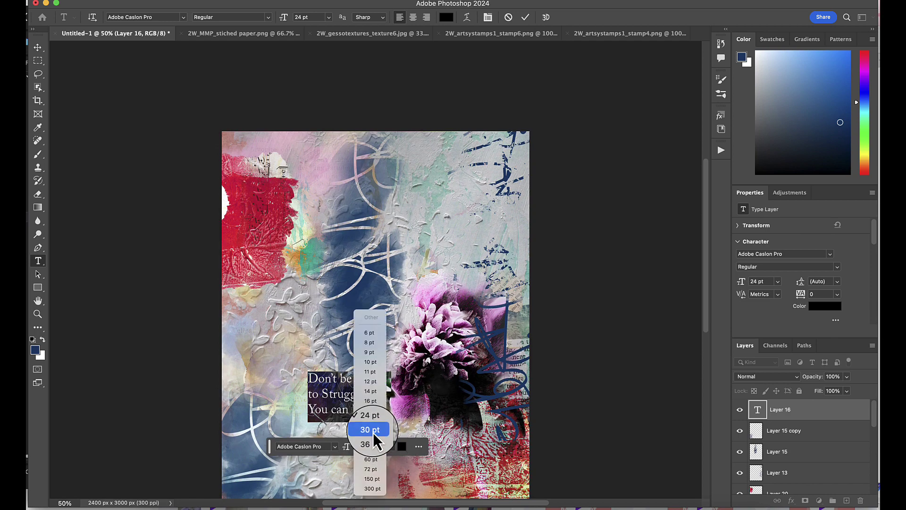
left_click(372, 430)
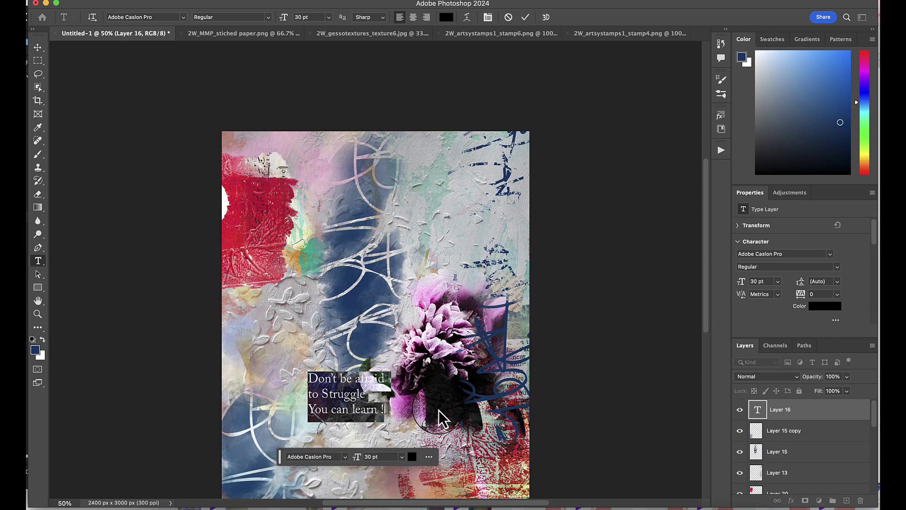
left_click(38, 47)
left_click_drag(707, 161, 706, 236)
left_click(829, 253)
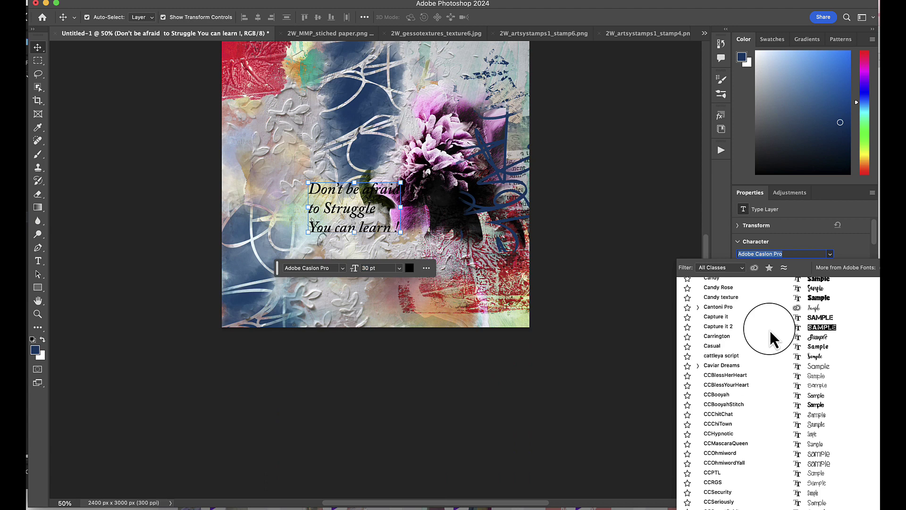
left_click(810, 327)
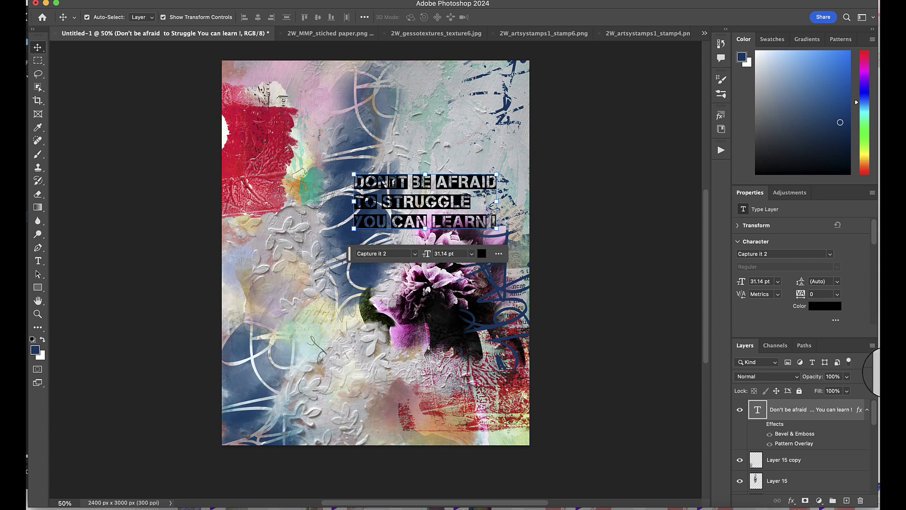
Add a new layer directly beneath the quote text layer and set up the Brush tool at 100 px.
left_click(803, 462)
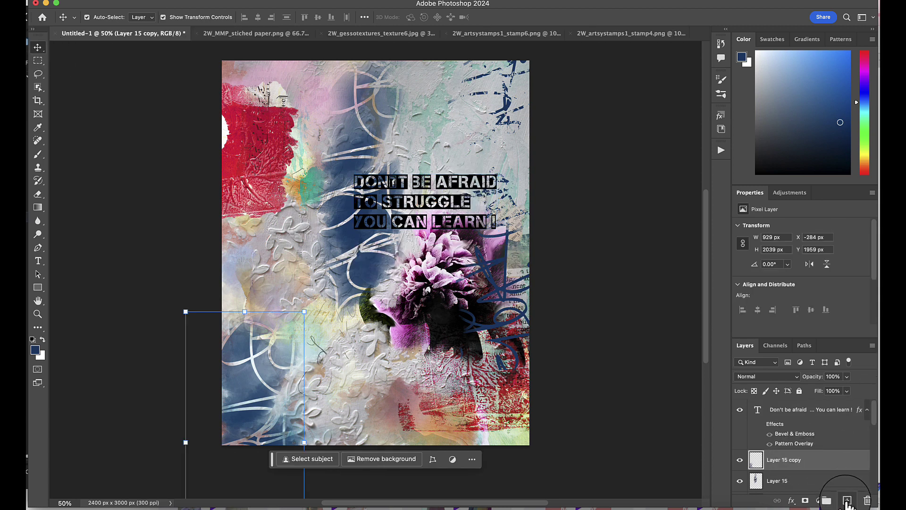
left_click(847, 500)
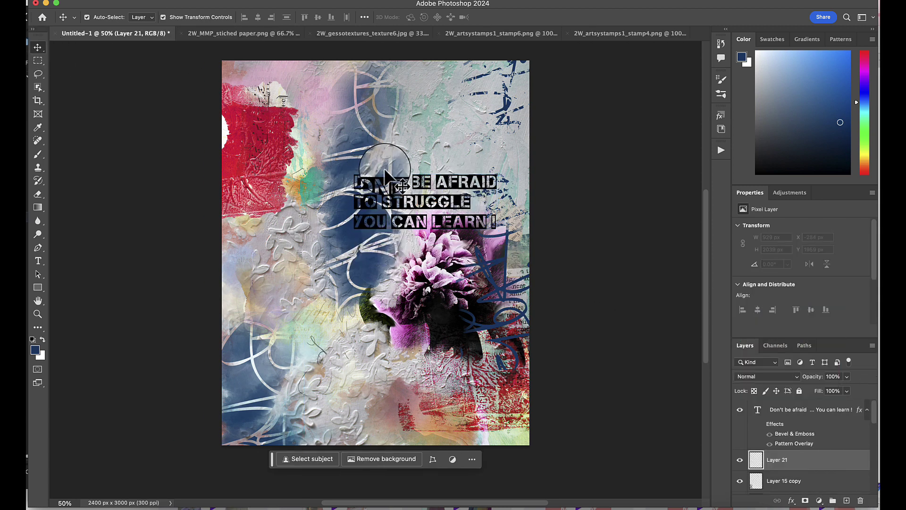
left_click(722, 94)
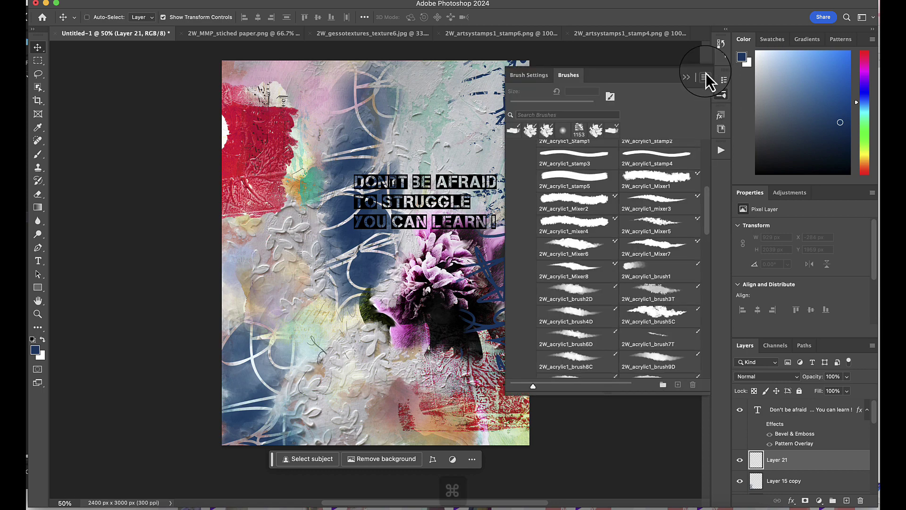
key("super+plus")
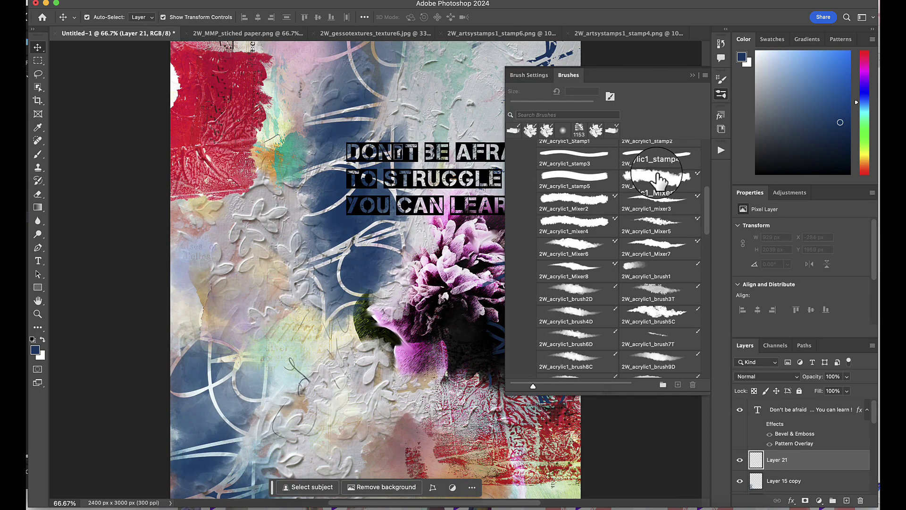
left_click_drag(702, 193, 705, 154)
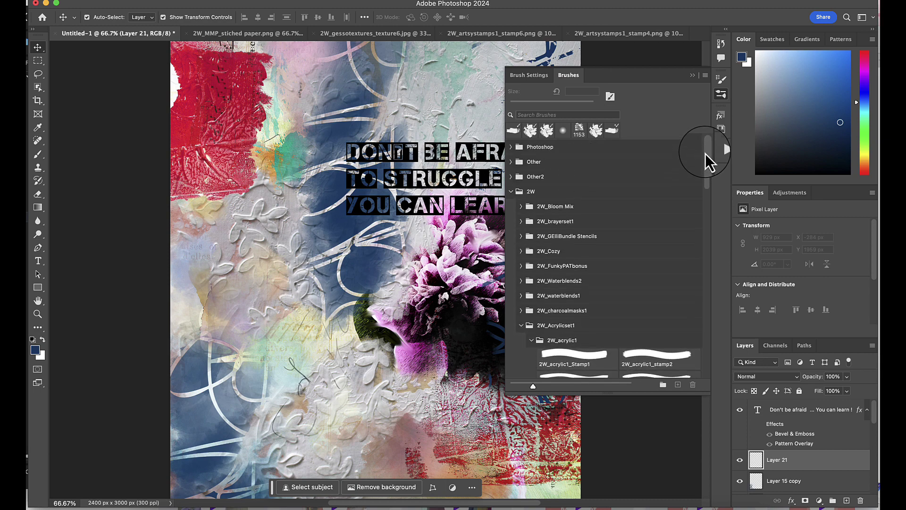
key("b")
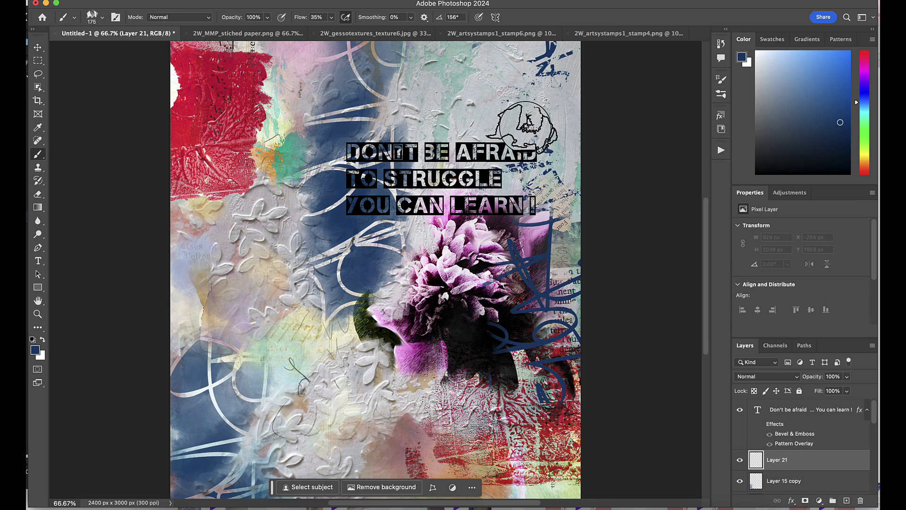
key("bracketleft")
key("bracketleft")
key("bracketleft")
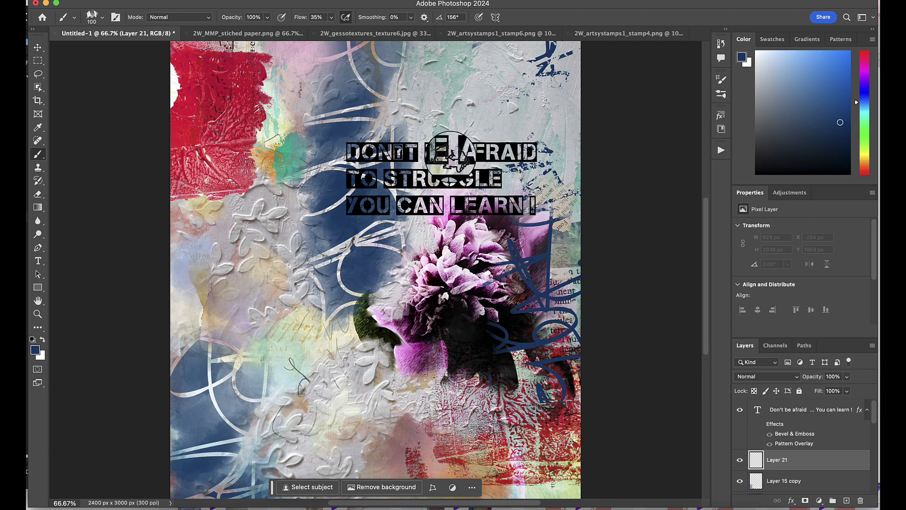
Paint white behind the lettering of all three quote lines on the new layer with a 90 px brush.
key("super+1")
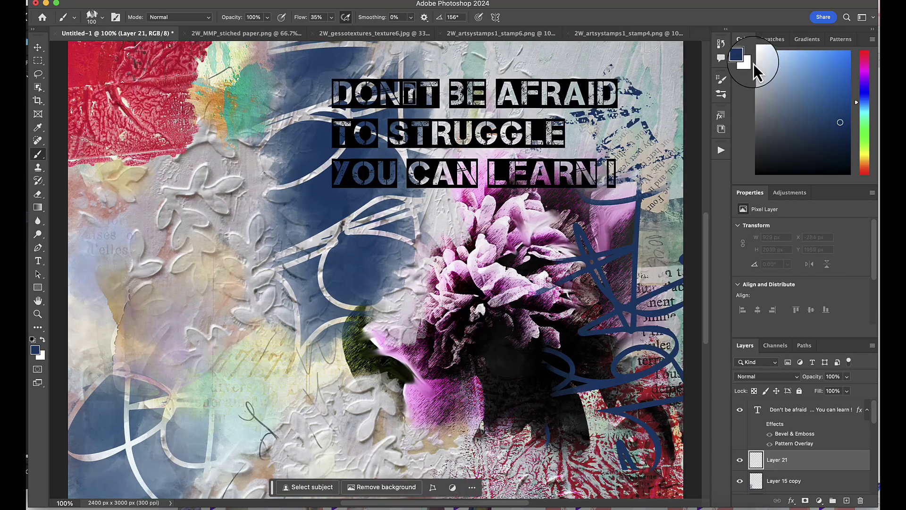
key("x")
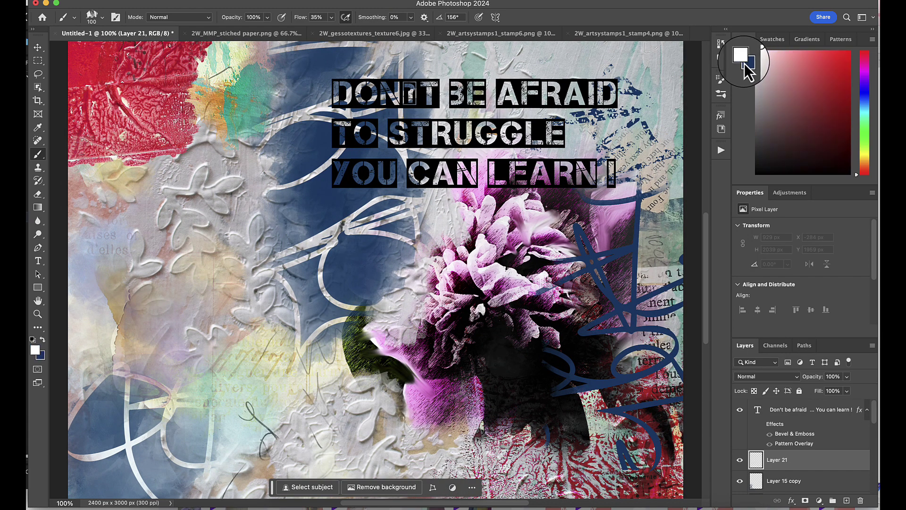
scroll(711, 227, "up", 3)
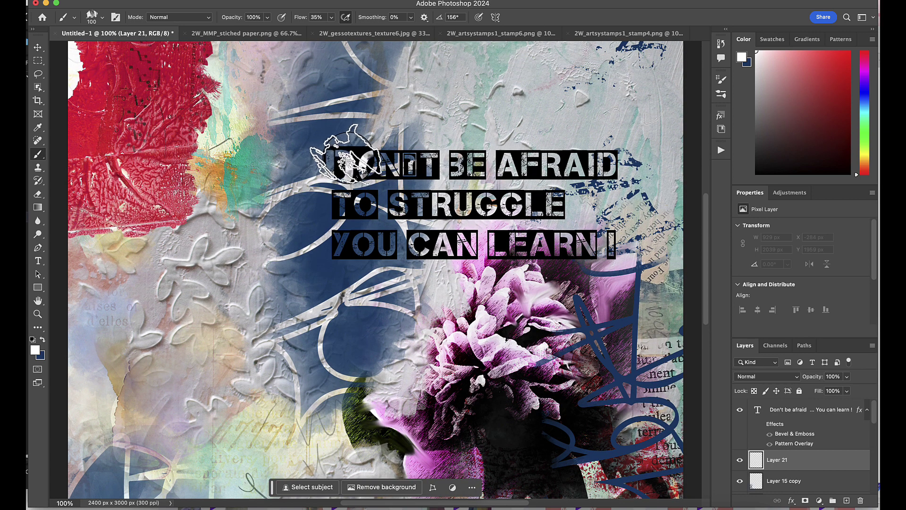
key("bracketleft")
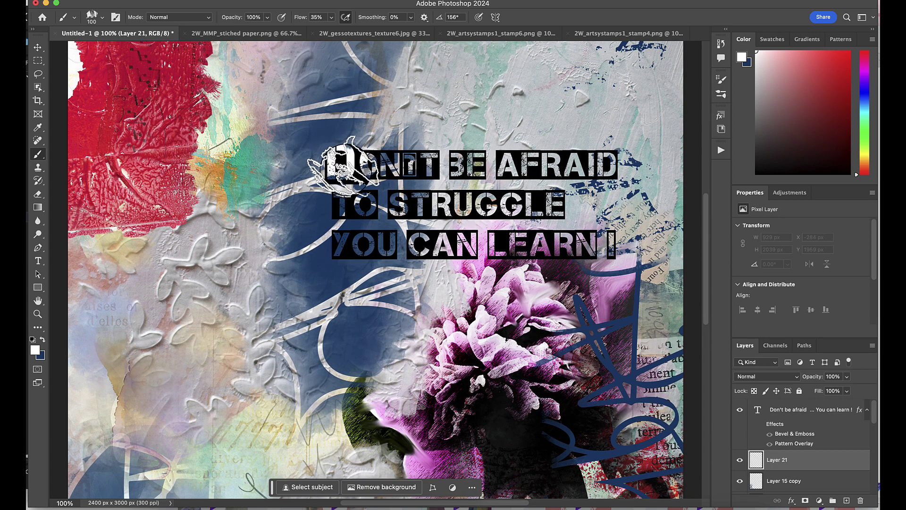
left_click(380, 163)
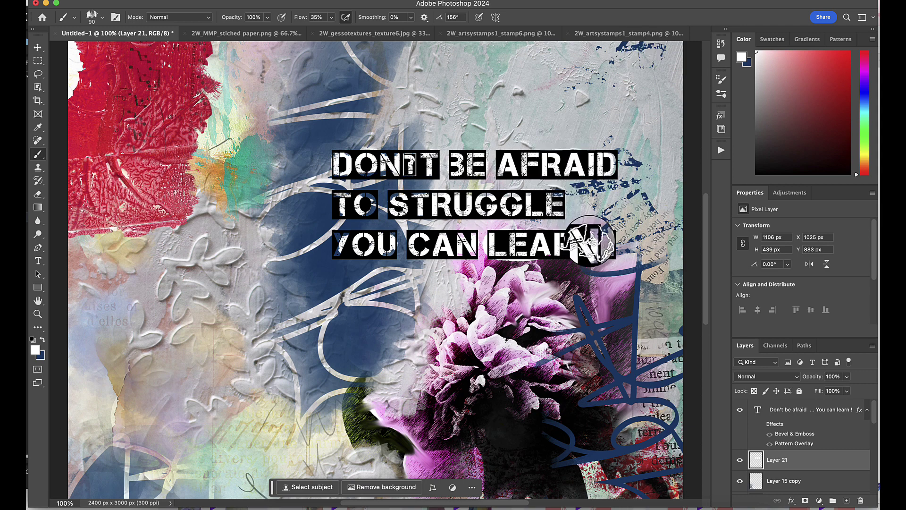
left_click(340, 243)
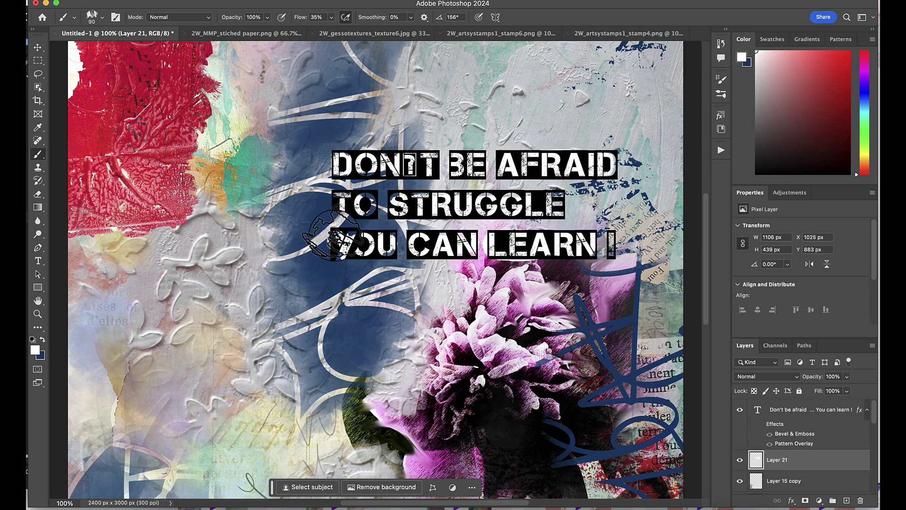
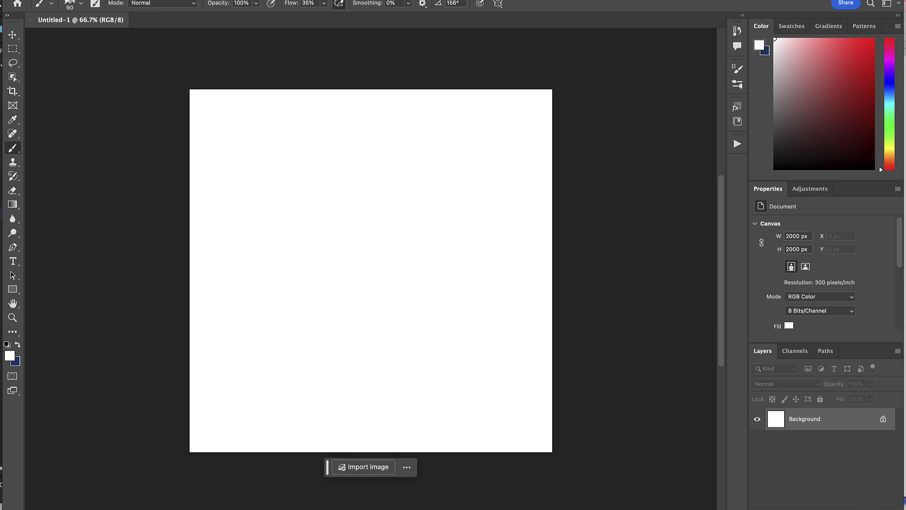
Add a new layer to the blank 2000 px document and expand the 2W brush group, with the Photoshop brush group collapsed.
key("ctrl+shift+alt+n")
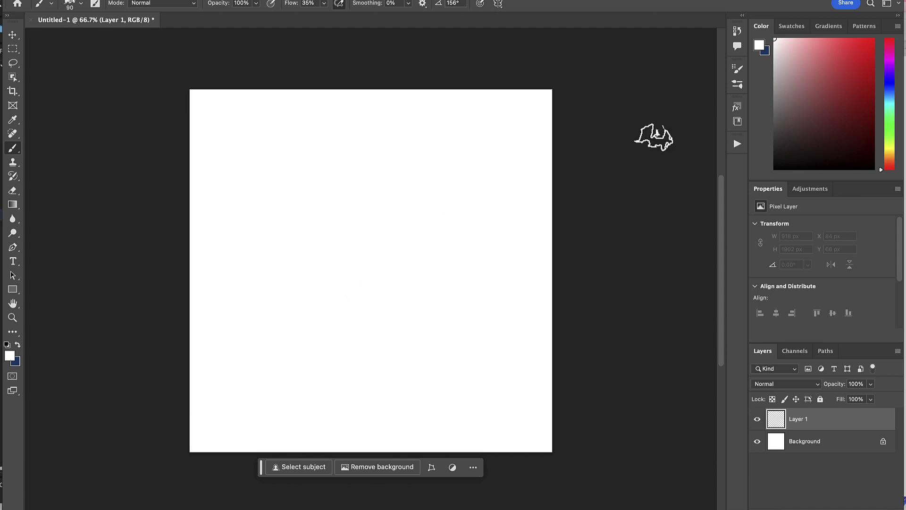
left_click(739, 86)
left_click(739, 86)
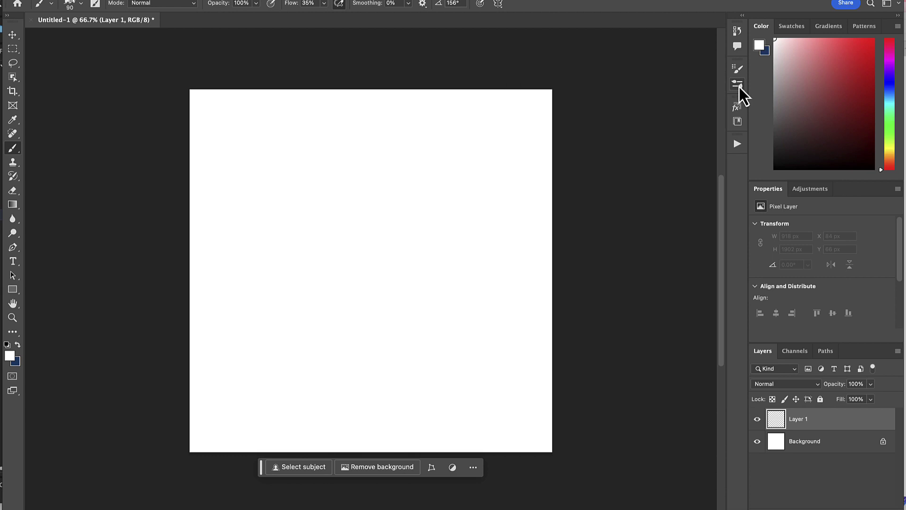
left_click(739, 86)
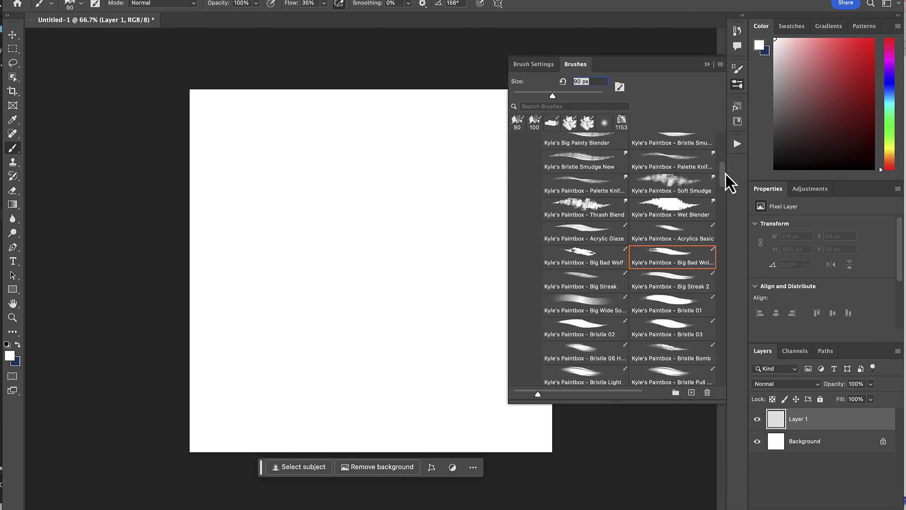
scroll(726, 174, "up", 10)
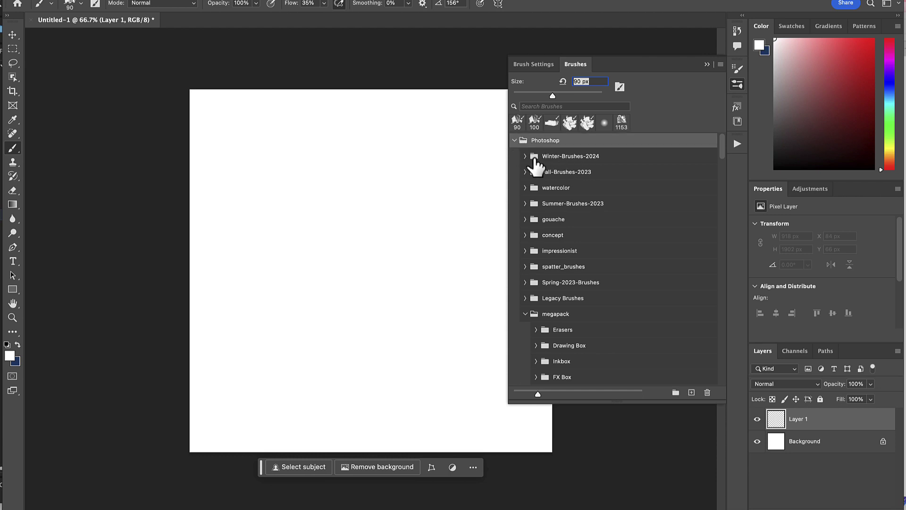
left_click(514, 140)
left_click(518, 187)
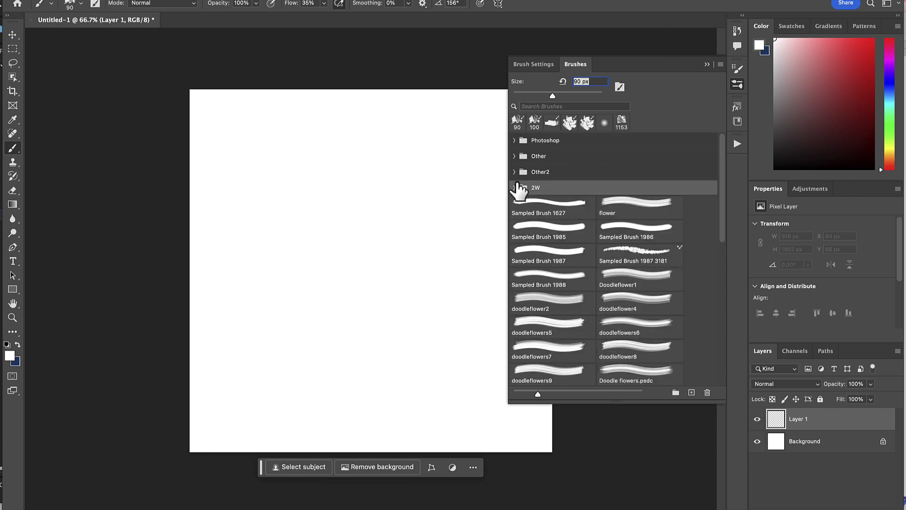
left_click(514, 187)
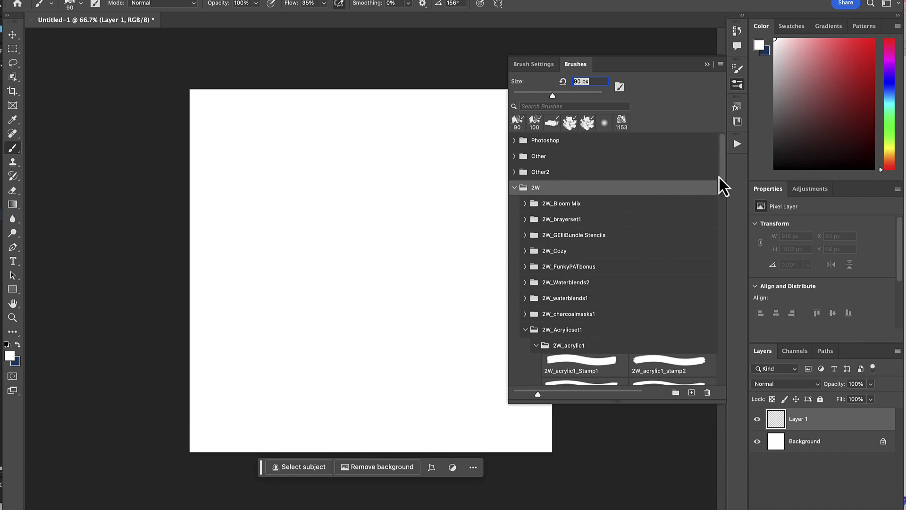
Choose the 2W_acrylic1_brush3T brush and set its size to 111 px.
left_click_drag(723, 174, 719, 228)
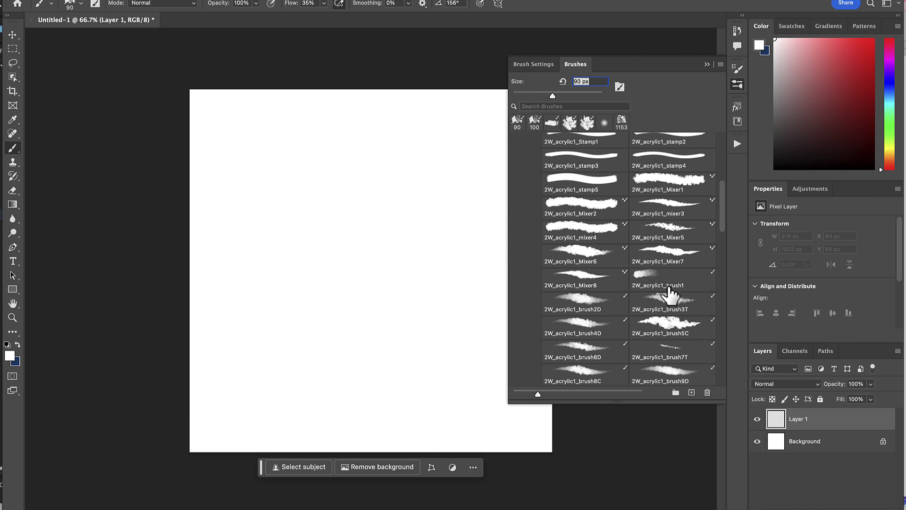
left_click(668, 304)
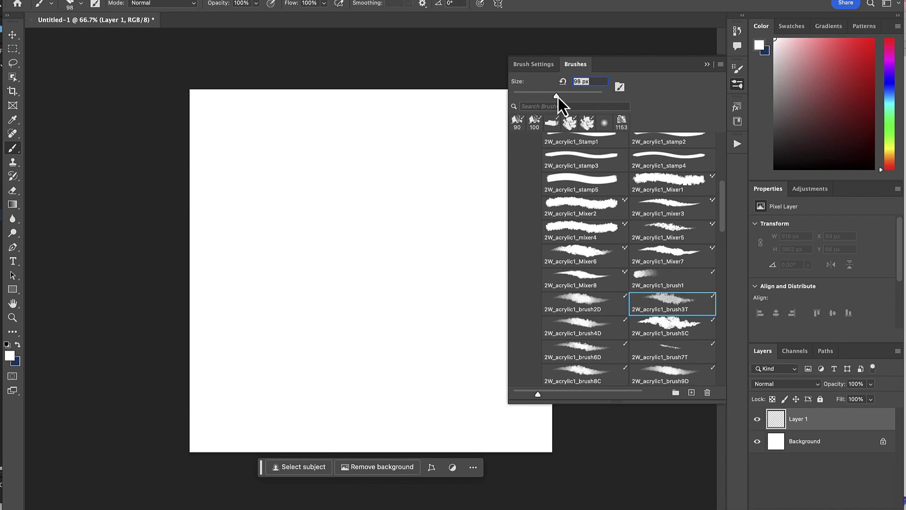
left_click_drag(558, 97, 560, 98)
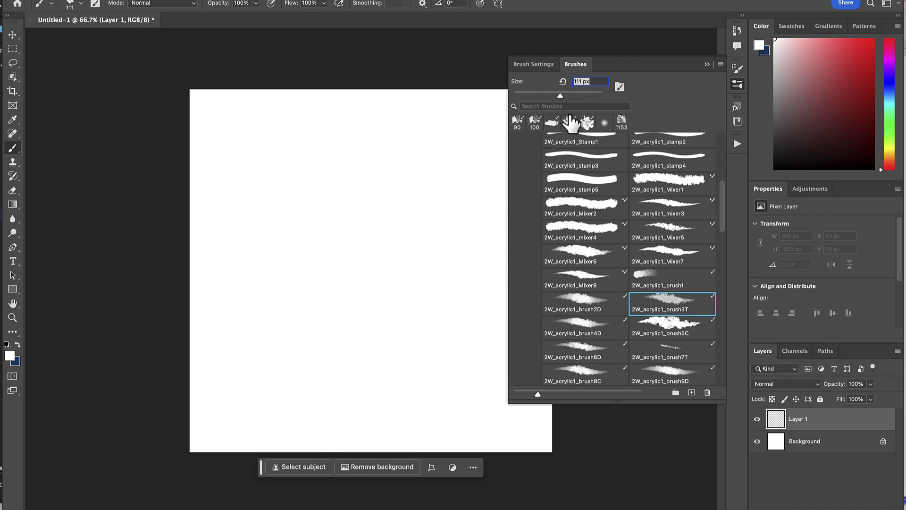
left_click(707, 64)
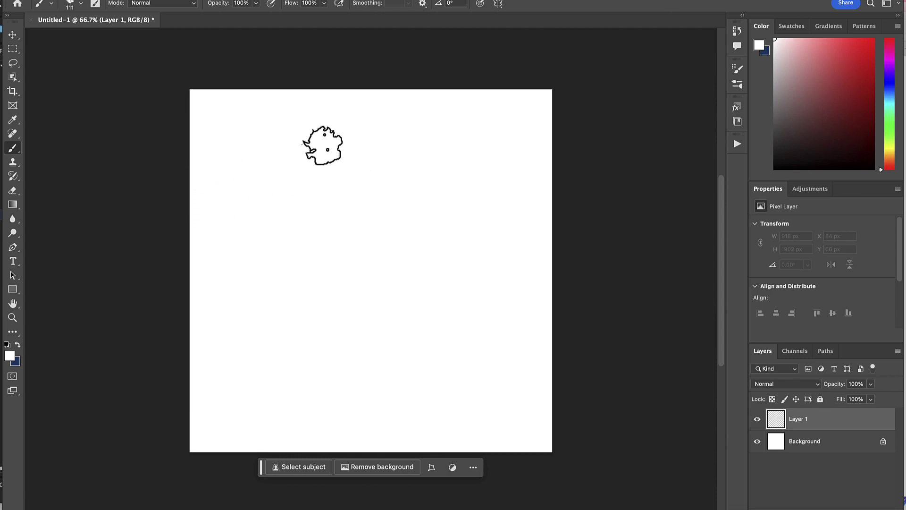
Paint two long vertical black strokes side by side down the canvas on Layer 1.
left_click(864, 107)
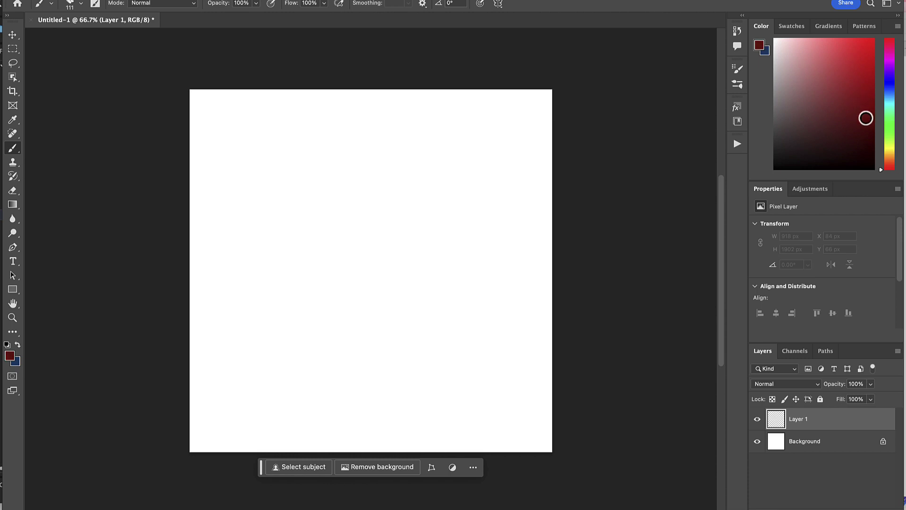
left_click(890, 85)
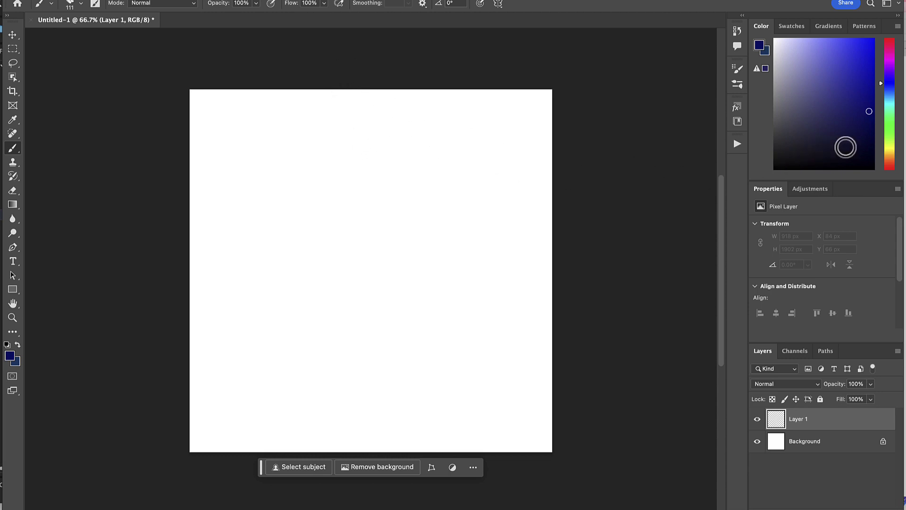
left_click(858, 168)
left_click_drag(298, 77, 289, 427)
left_click_drag(384, 85, 388, 435)
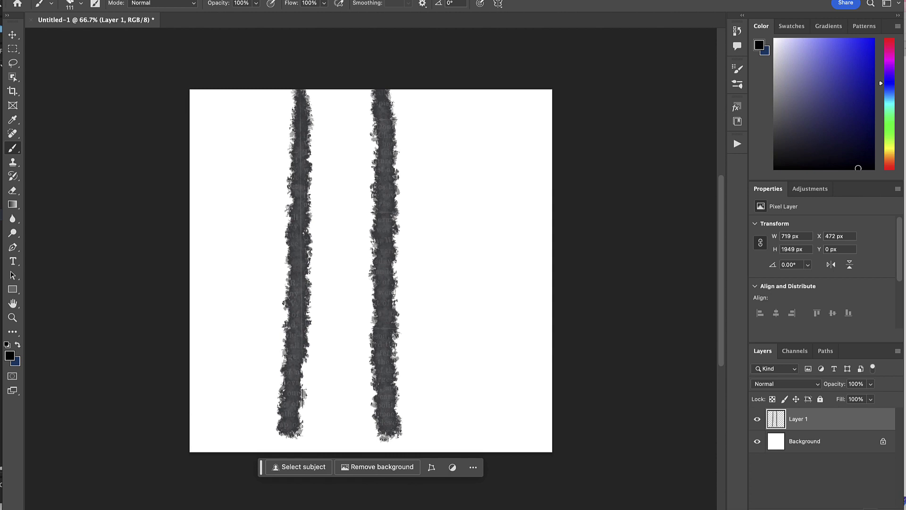
On a new layer, paint two horizontal dark blue strokes across the black ones, the upper at 100% and the lower at 52% brush opacity.
key("super+shift+alt+n")
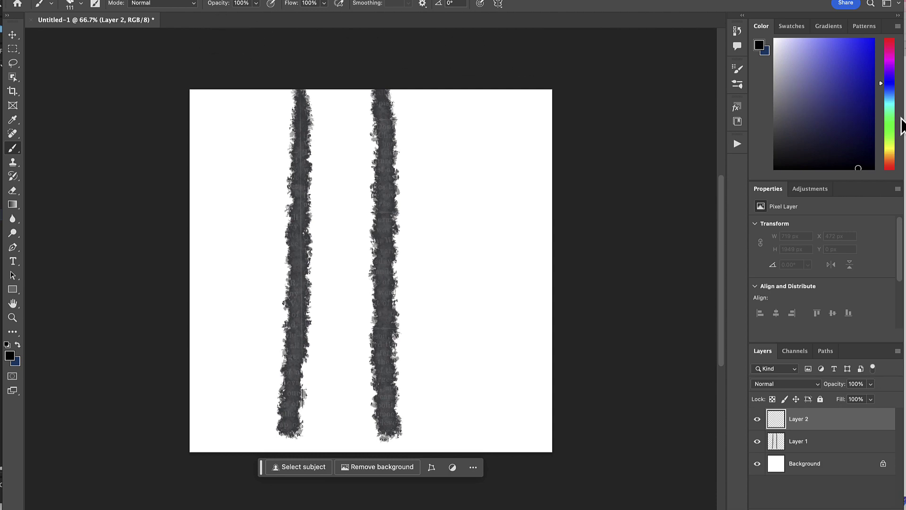
left_click(868, 100)
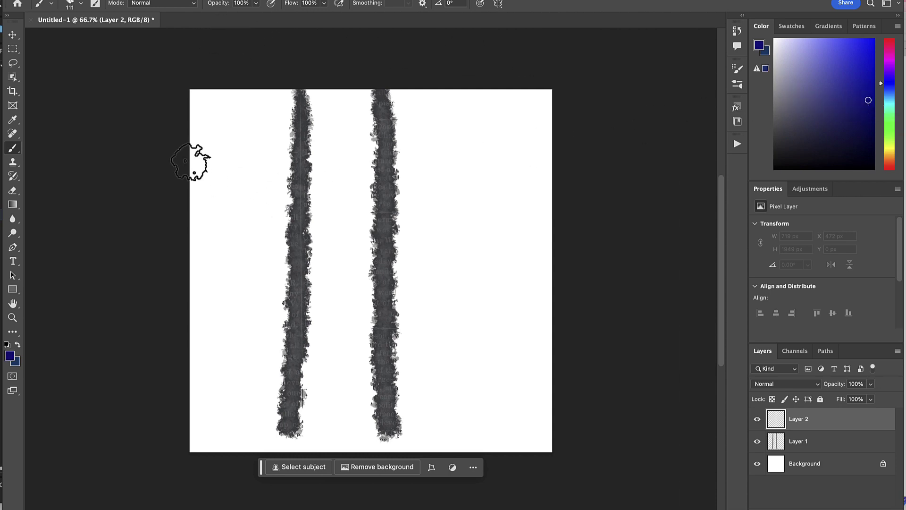
mouse_move(185, 163)
left_mouse_down()
mouse_move(375, 141)
mouse_move(515, 140)
left_mouse_up()
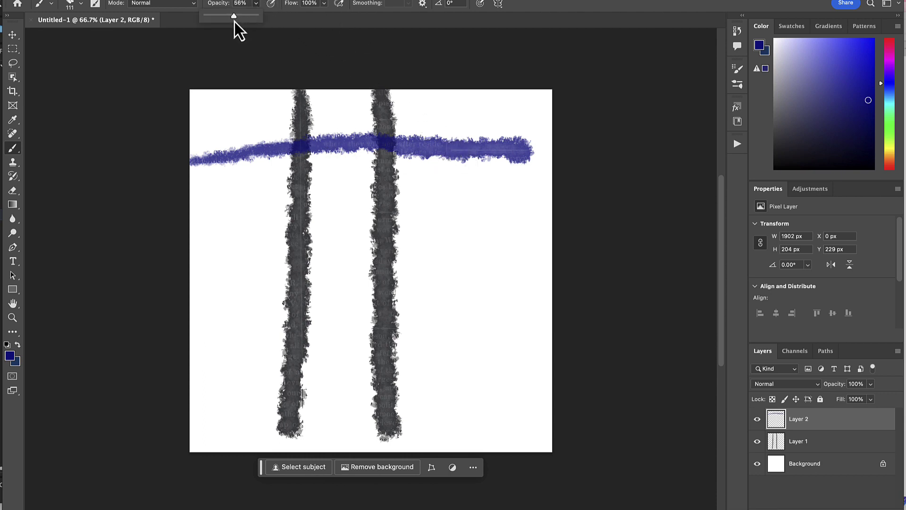
left_click_drag(235, 22, 232, 21)
left_click_drag(207, 200, 528, 203)
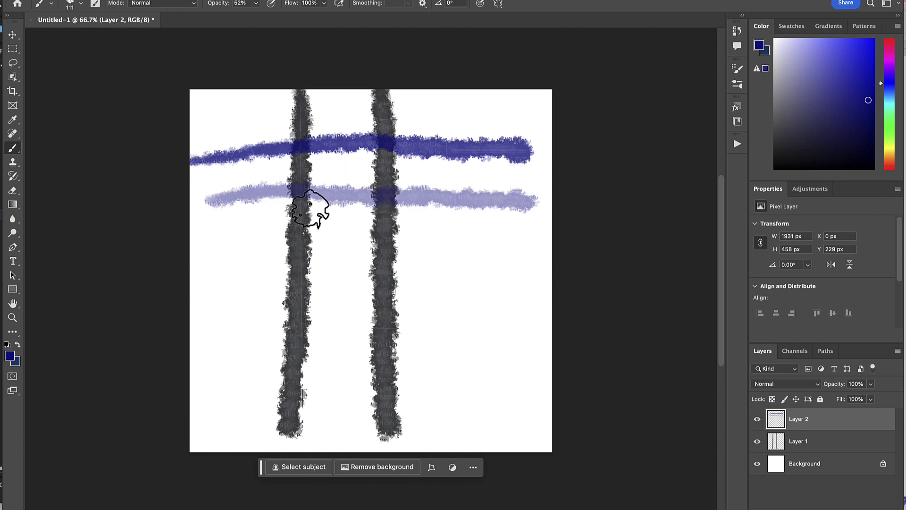
Hide Layer 1 and Layer 2 and add a new layer above them.
left_click(758, 441)
left_click(757, 419)
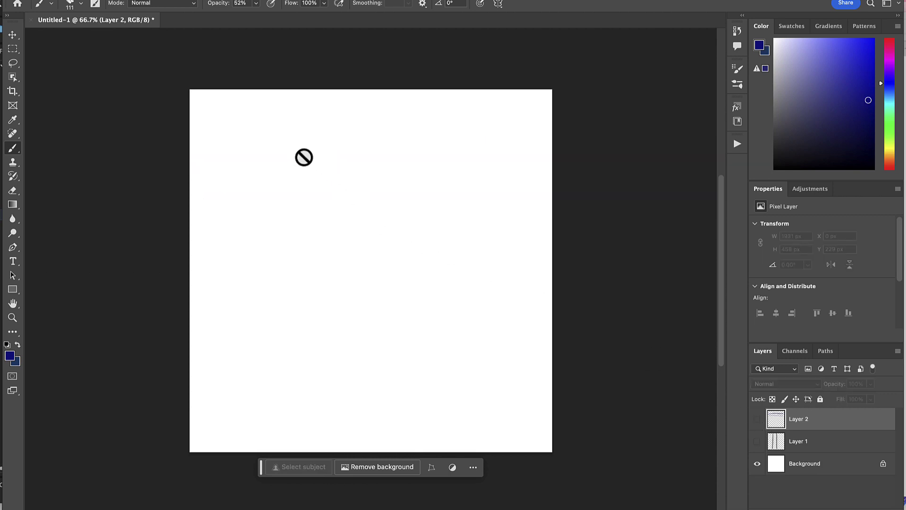
left_click(866, 507)
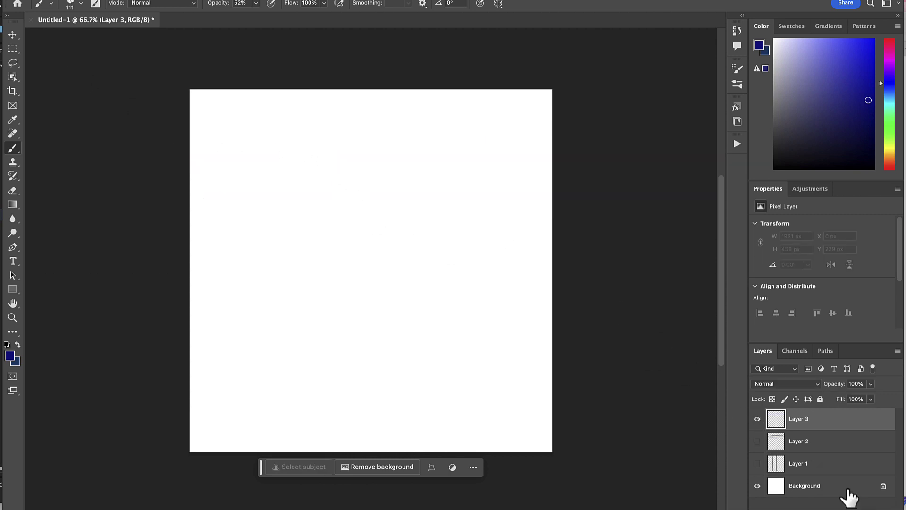
Paint two near-vertical dark blue strokes on Layer 3, the first at 52% and the second at 82% brush opacity.
left_click_drag(279, 156, 303, 369)
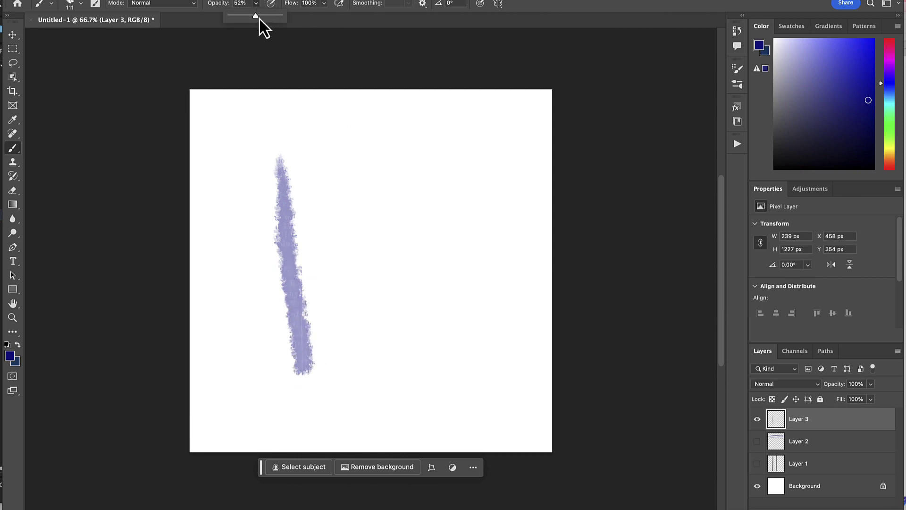
left_click_drag(260, 18, 271, 21)
left_click_drag(325, 163, 352, 336)
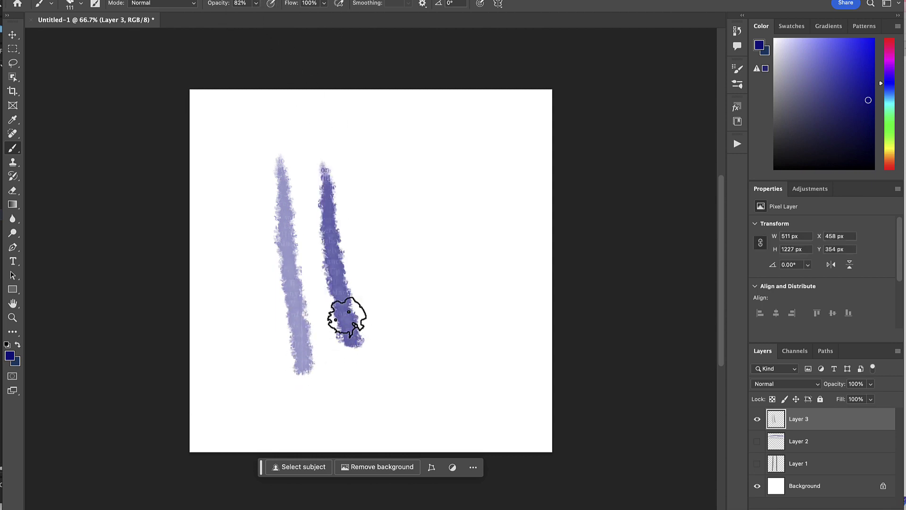
Paint a third near-vertical dark blue stroke at 100% brush opacity and replace Layer 3 with a new empty layer.
left_click_drag(378, 182, 396, 355)
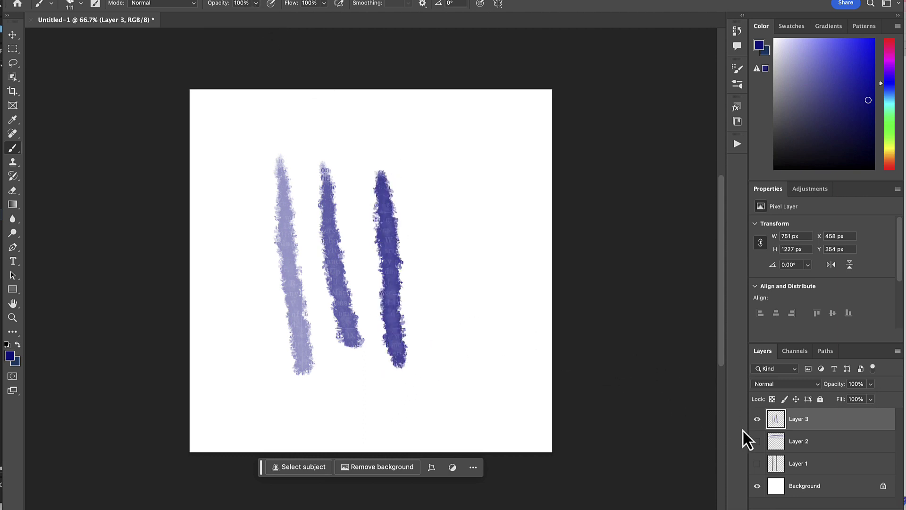
left_click(758, 420)
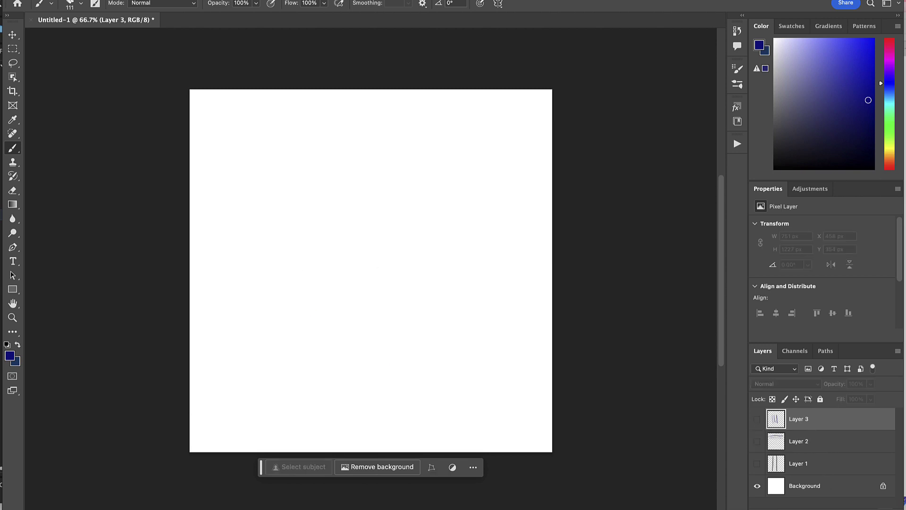
key("Delete")
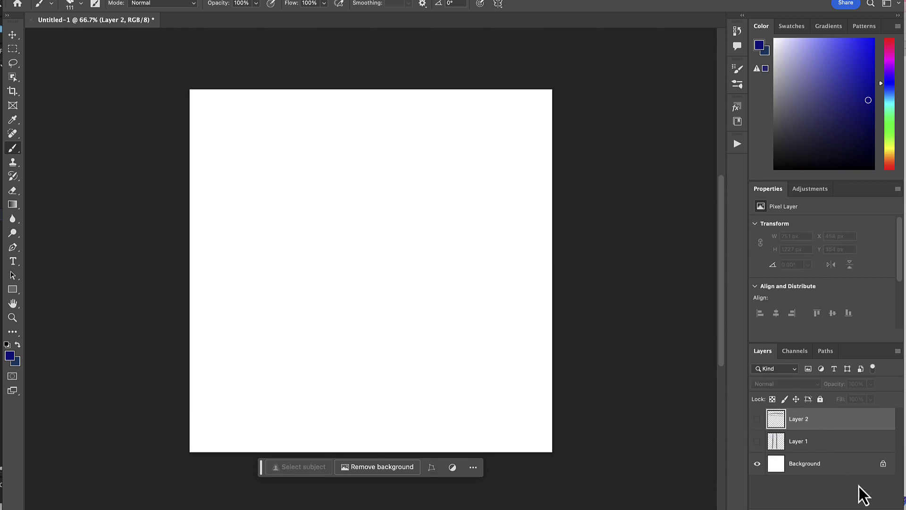
key("ctrl+shift+alt+n")
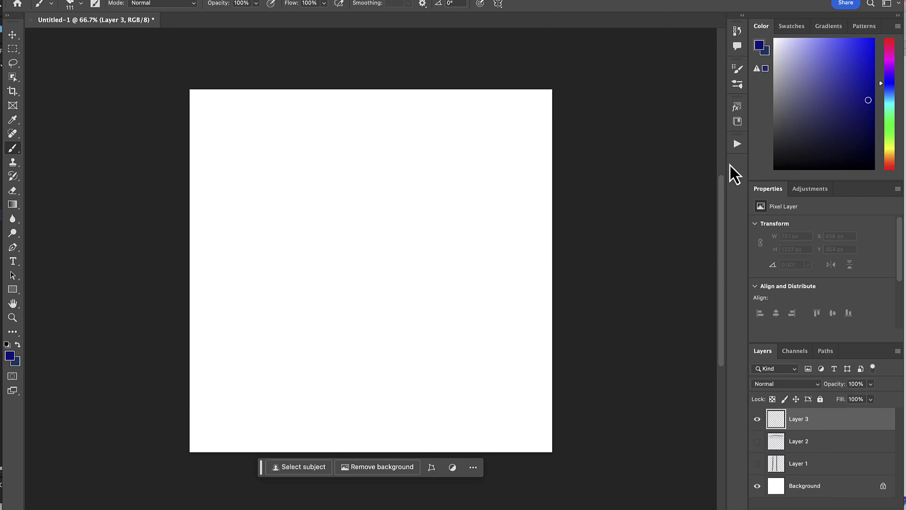
In the brush library, collapse the 2W group, expand the Photoshop group, and collapse its Paintbox and Tech Pens folders.
left_click(737, 85)
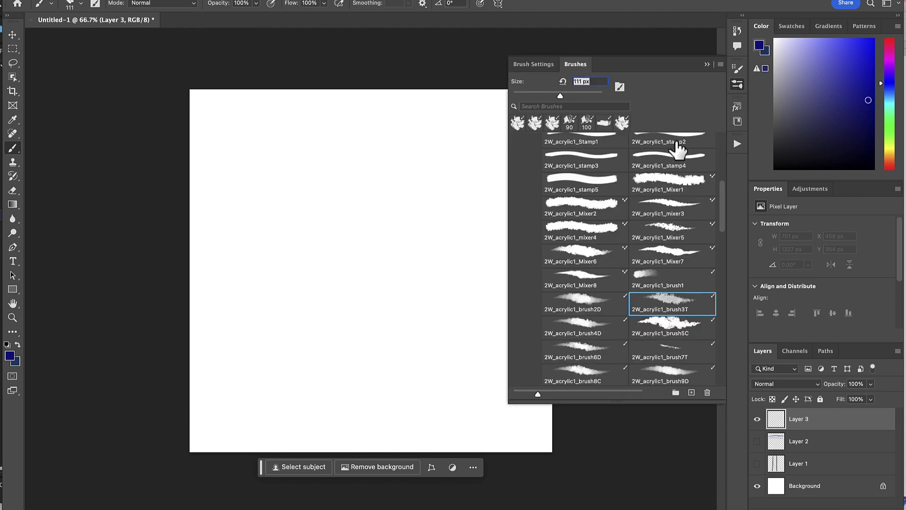
left_click_drag(722, 210, 722, 154)
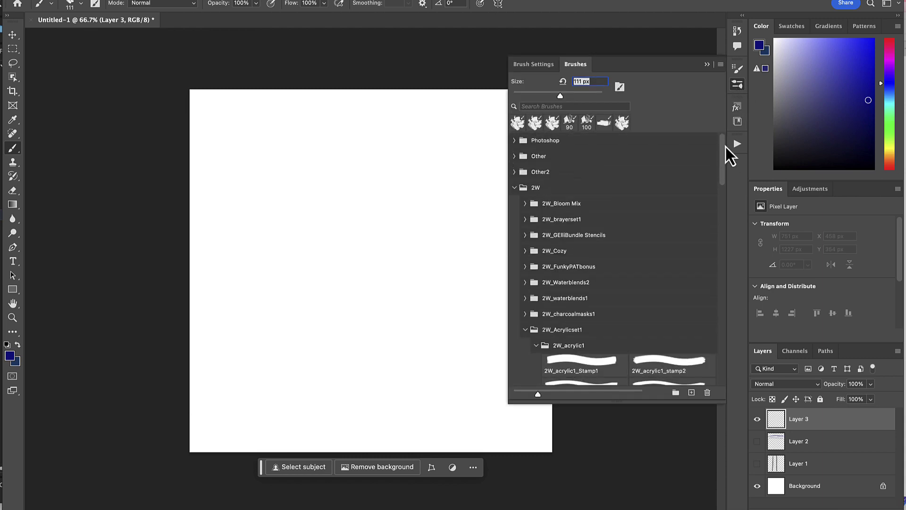
left_click(515, 188)
left_click(514, 140)
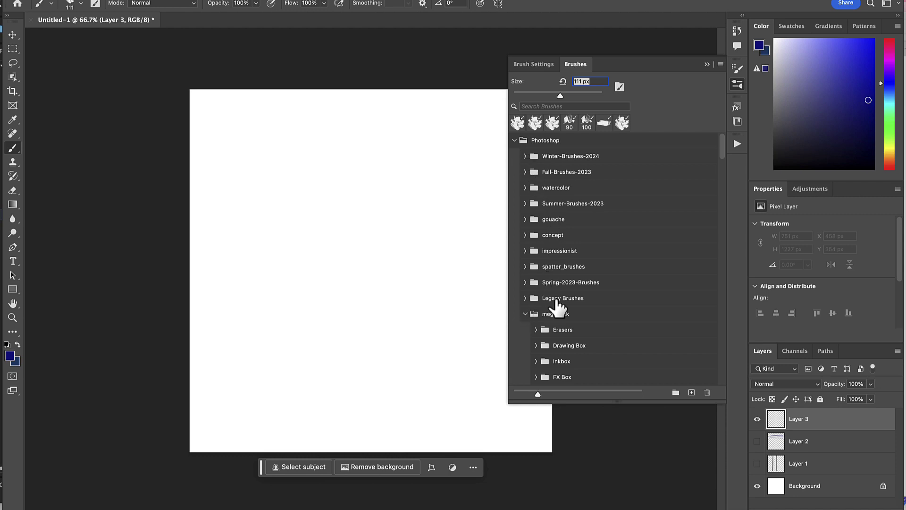
left_click_drag(723, 157, 720, 171)
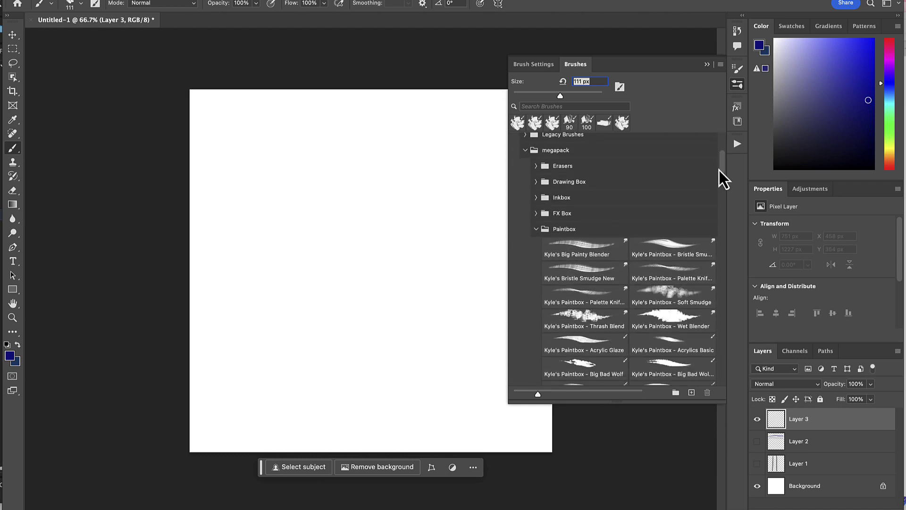
left_click(536, 229)
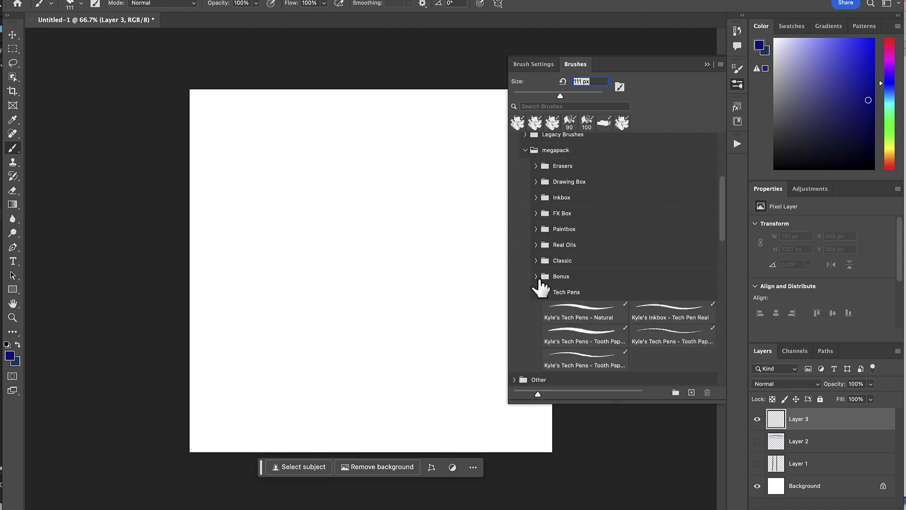
left_click(535, 292)
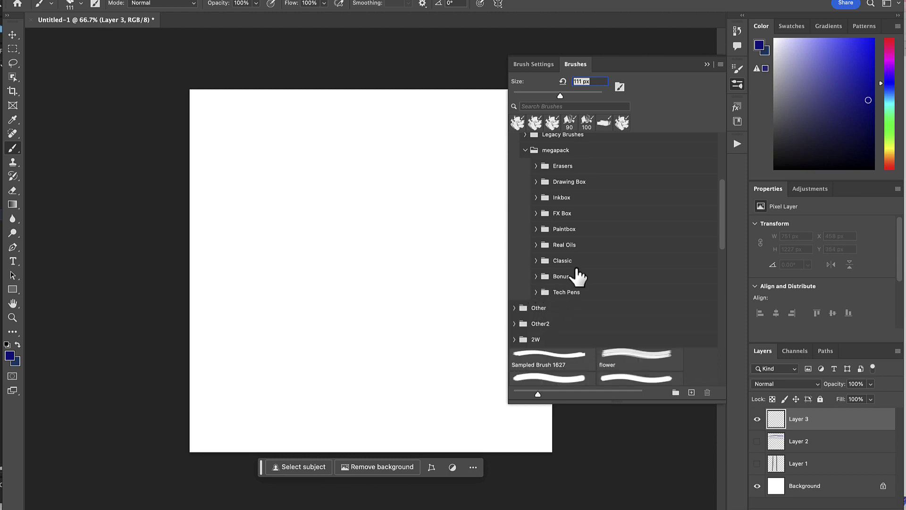
Select the Hard Mechanical 36 pixels brush from the Basic Brushes folder of Legacy Brushes.
left_click_drag(725, 228, 724, 209)
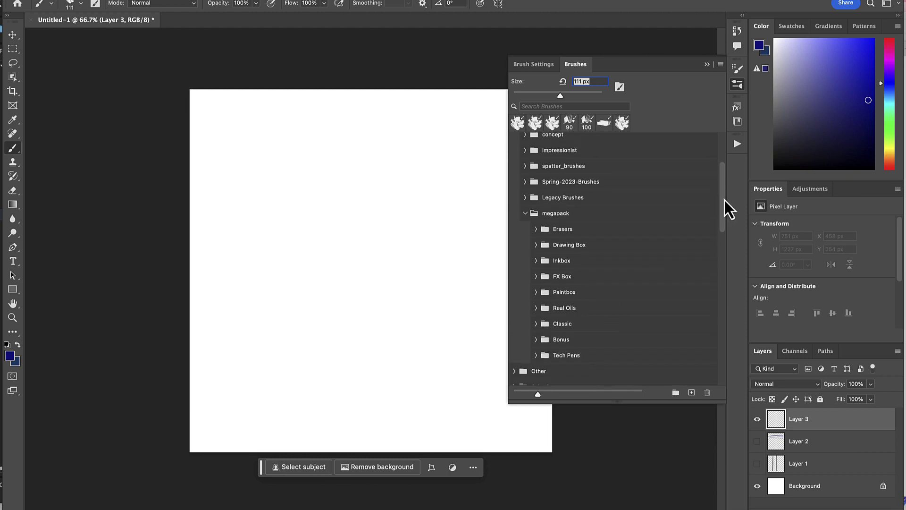
left_click(526, 202)
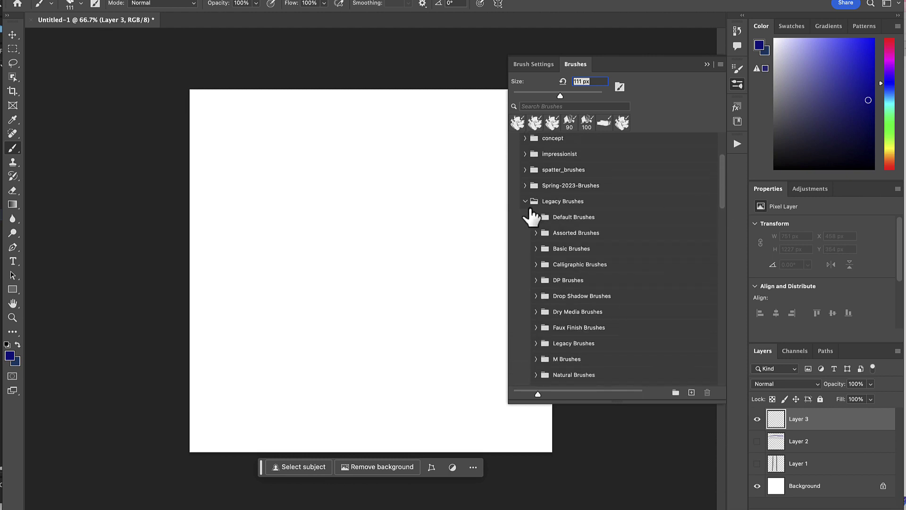
left_click(537, 233)
left_click(537, 233)
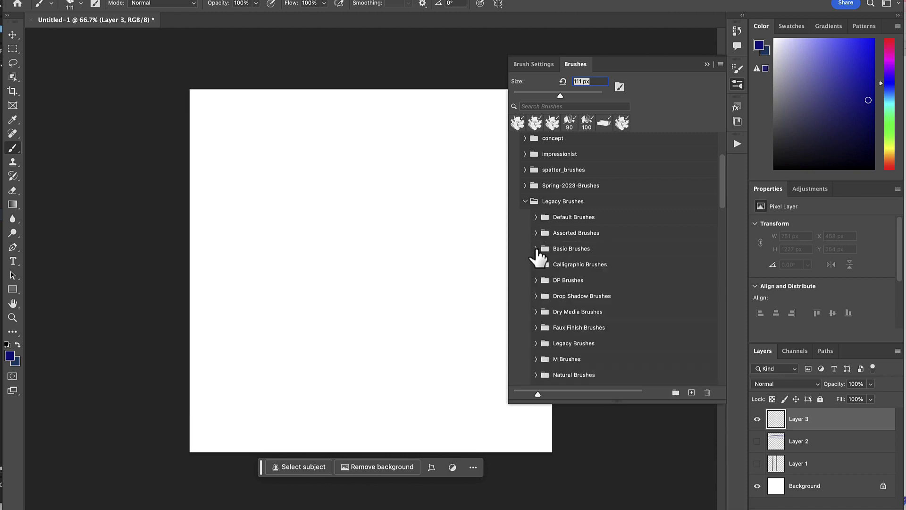
left_click(537, 249)
left_click_drag(723, 177, 713, 208)
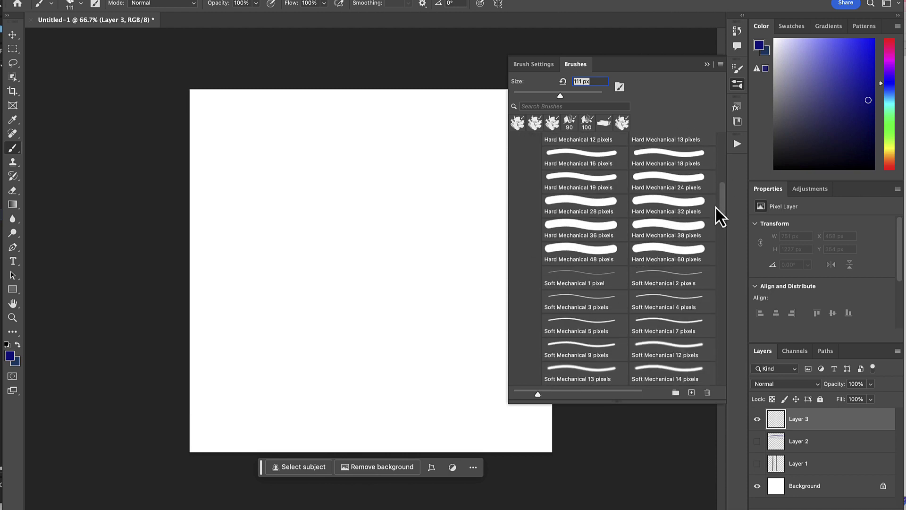
left_click(593, 264)
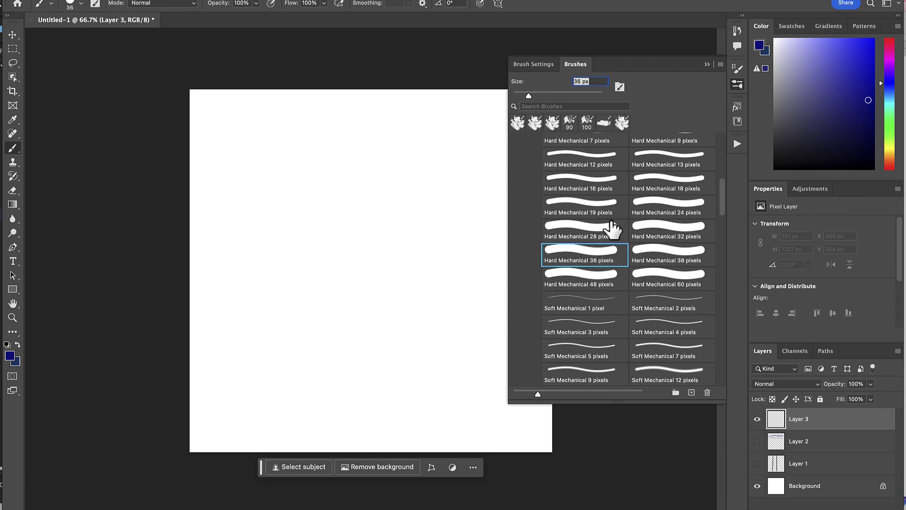
left_click(704, 70)
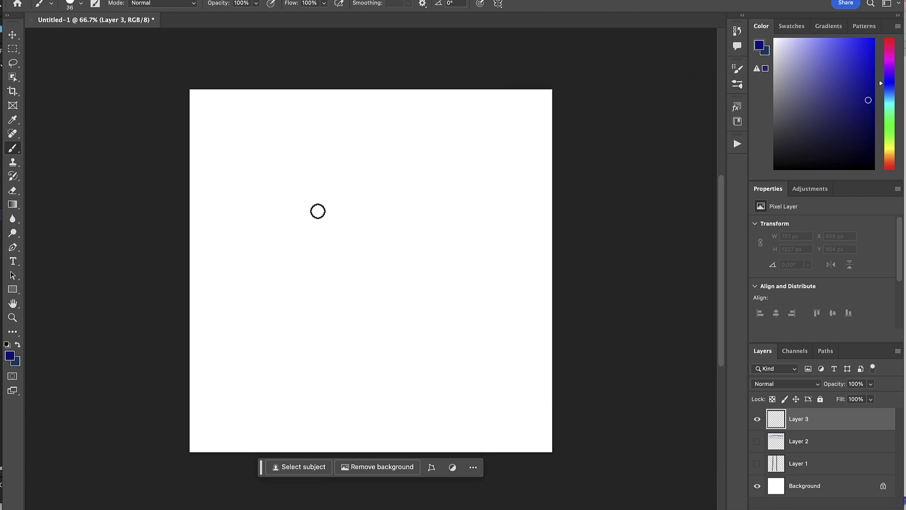
Enlarge the brush to 90 px and paint a near-vertical dark blue stroke about 1120 px tall at 100% opacity.
key("bracketright")
key("bracketright")
key("bracketright")
key("bracketright")
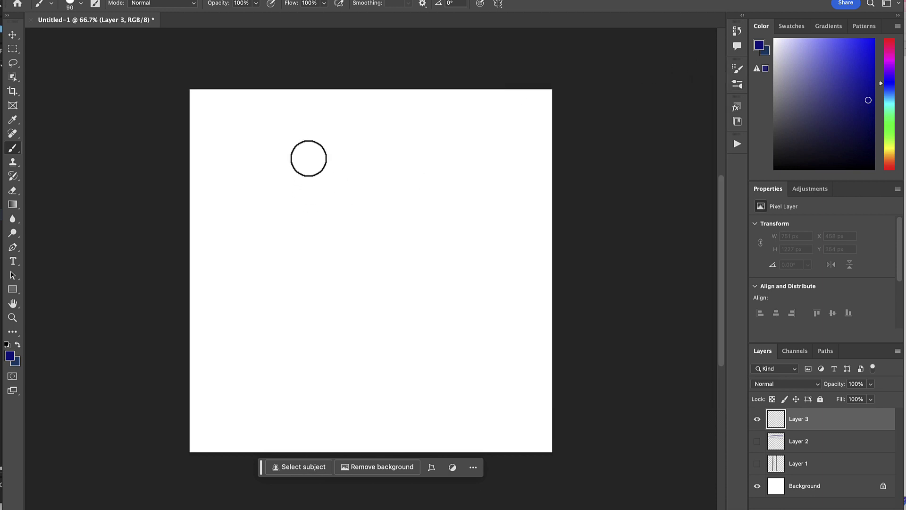
left_click_drag(250, 128, 270, 313)
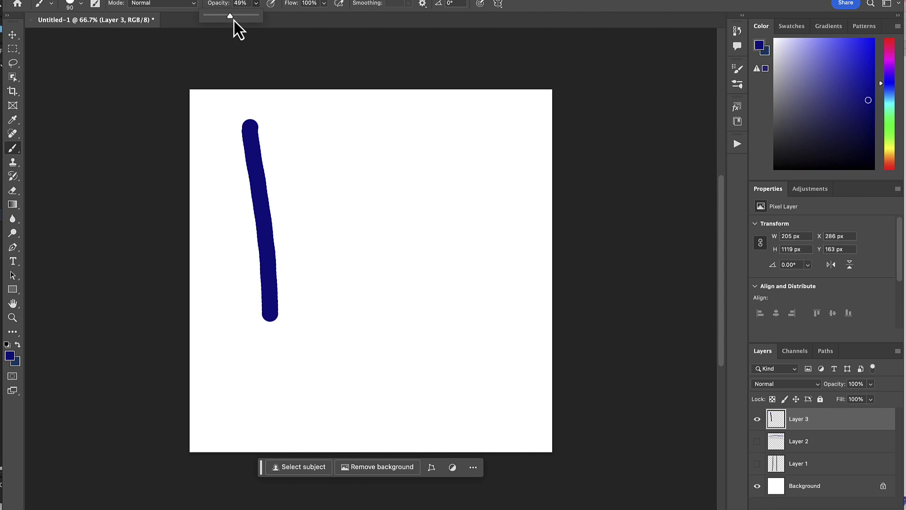
Paint two more vertical dark blue strokes beside the first, one at 71% and the other at 41% brush opacity.
left_click_drag(239, 22, 241, 23)
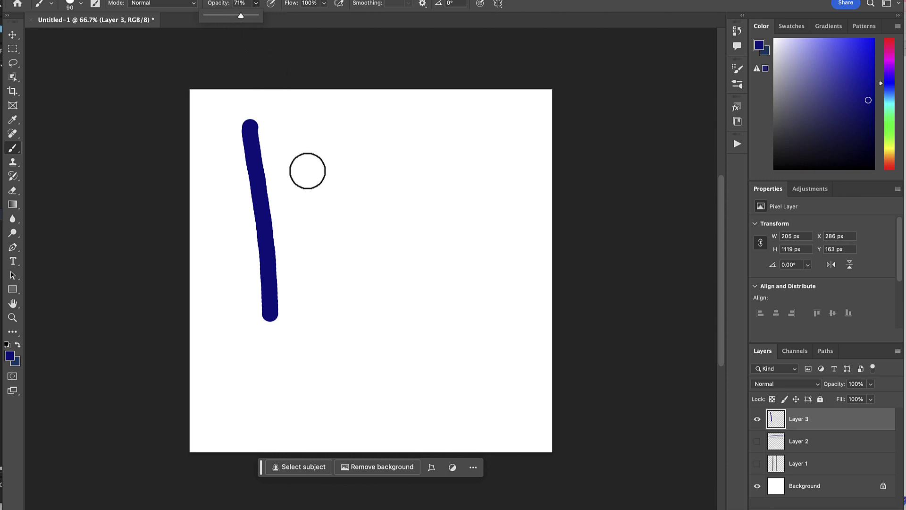
left_click_drag(310, 126, 318, 311)
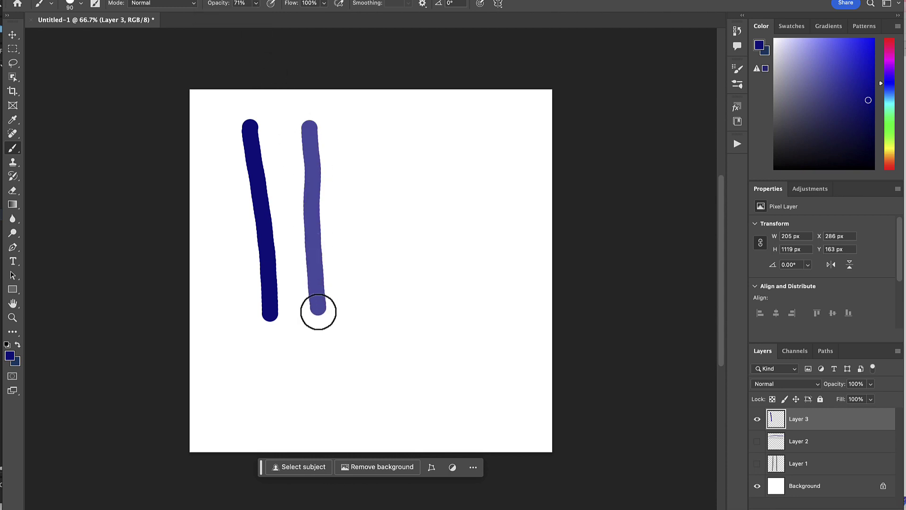
left_click(255, 3)
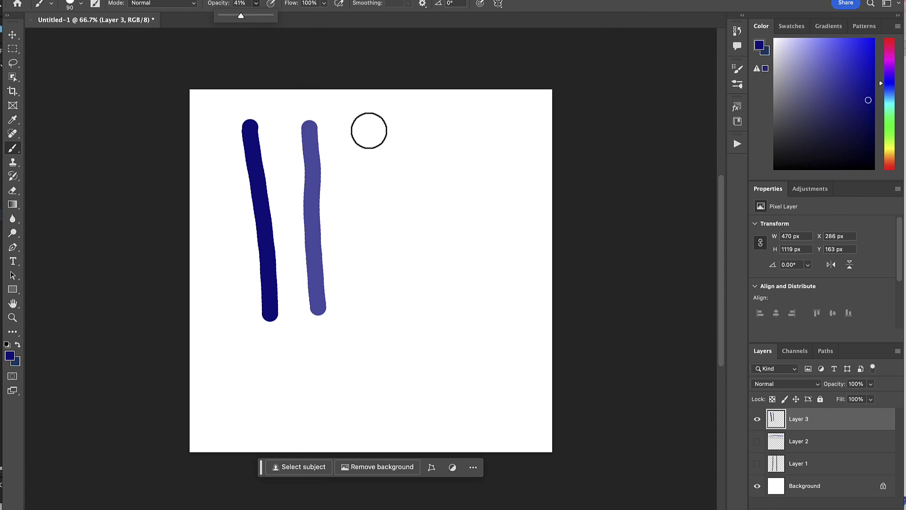
left_click_drag(368, 125, 371, 307)
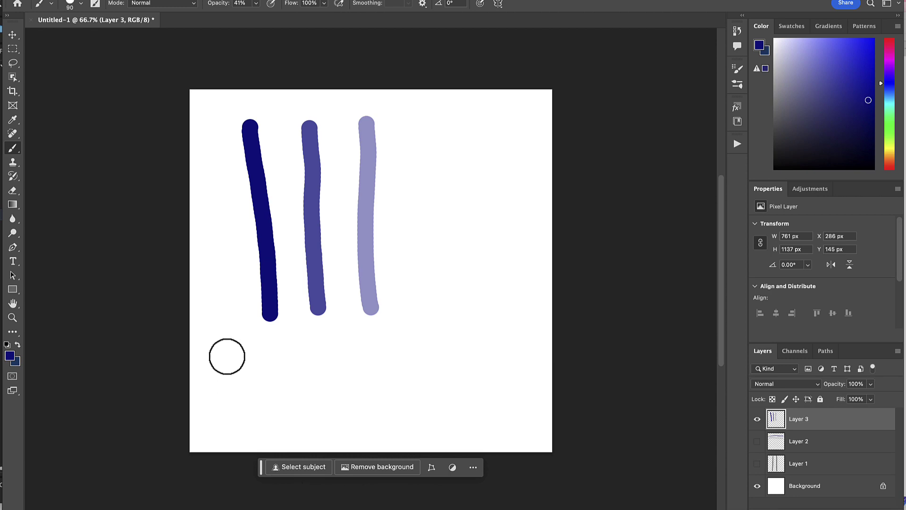
Paint a long magenta stroke just left of the first dark blue one at 100% brush opacity and 100% flow.
left_click(256, 5)
left_click_drag(256, 16, 285, 15)
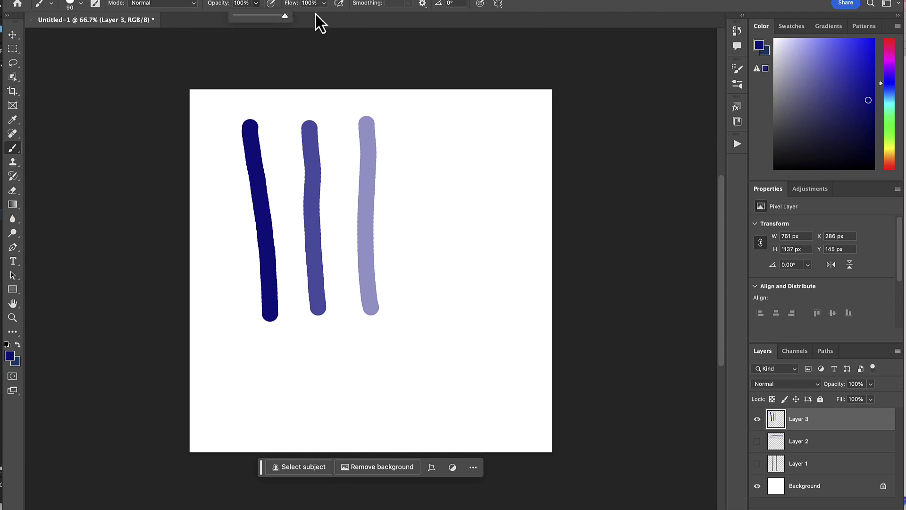
left_click(886, 54)
left_click_drag(867, 59, 865, 83)
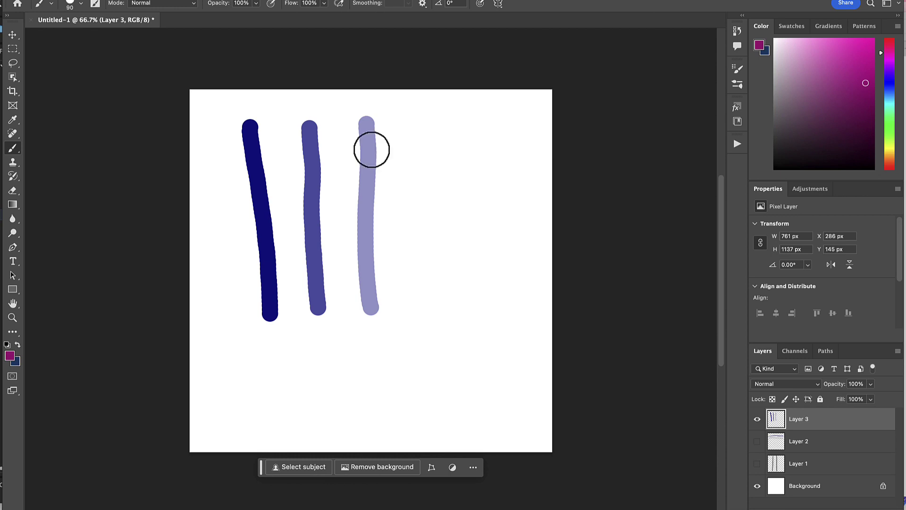
key("ctrl+1")
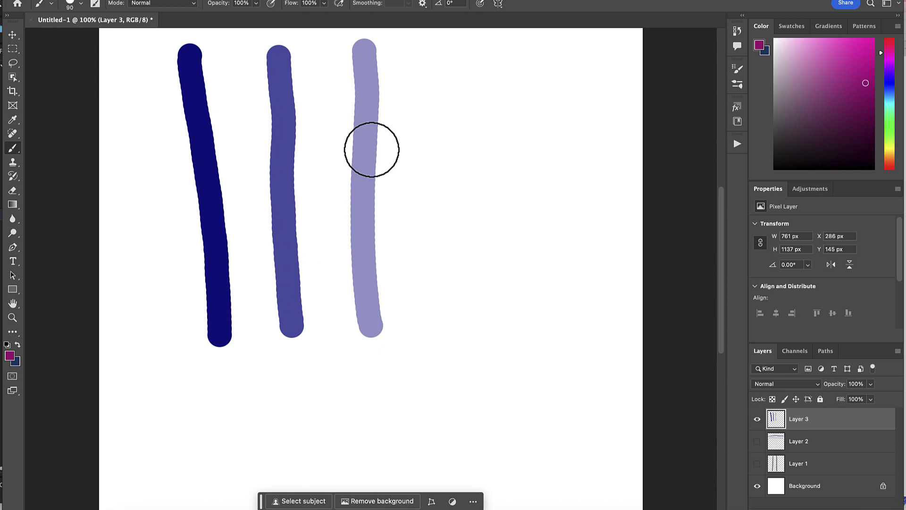
left_click_drag(723, 205, 721, 170)
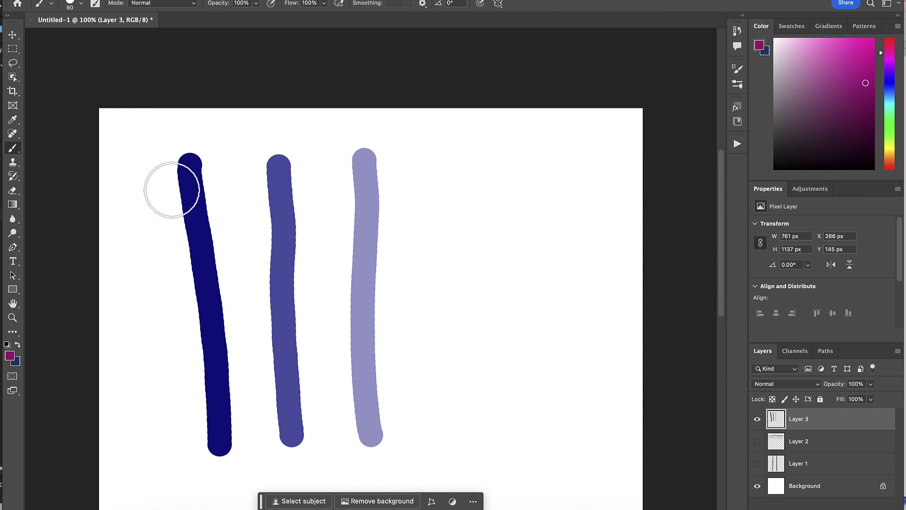
left_click_drag(156, 157, 180, 439)
Paint a second vertical magenta stroke at 48% flow between the first and second blue strokes.
left_click(324, 3)
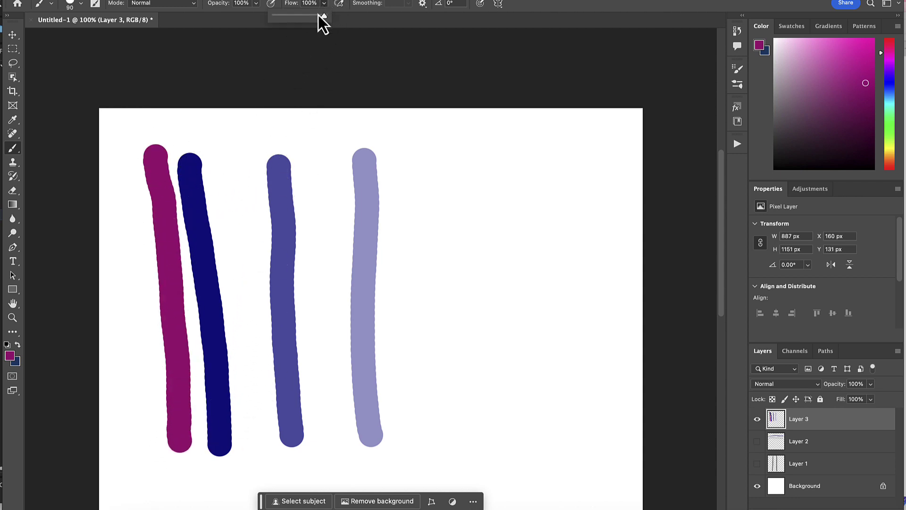
left_click_drag(309, 21, 299, 26)
left_click_drag(248, 157, 260, 431)
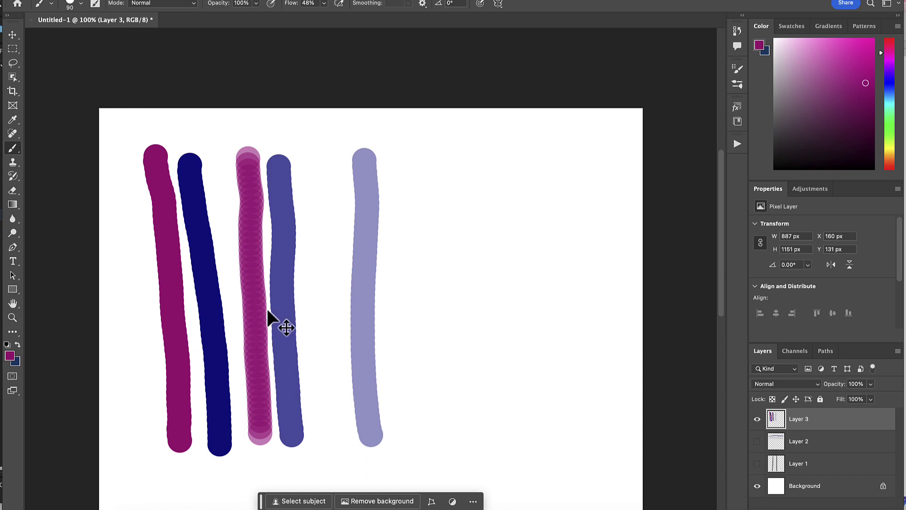
Paint a third magenta stroke at 30% flow between the two lighter blue strokes.
key("ctrl+plus")
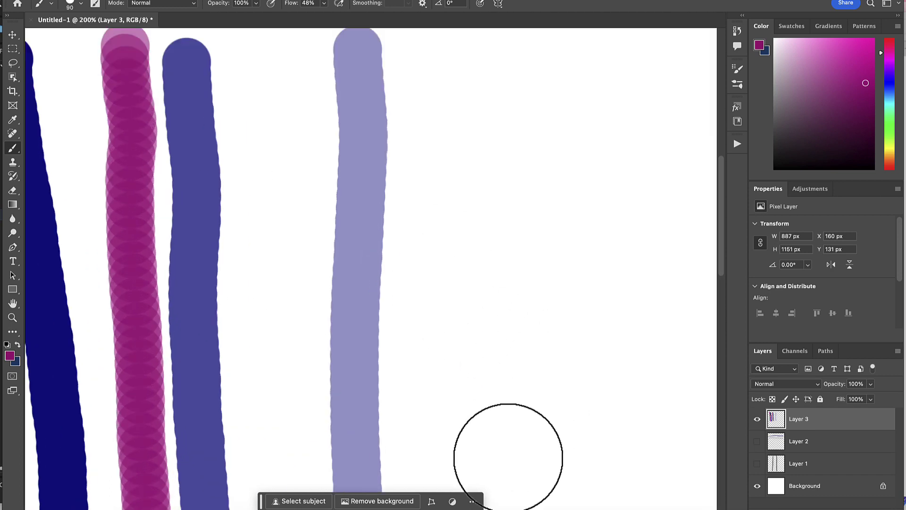
scroll(526, 461, "left", 10)
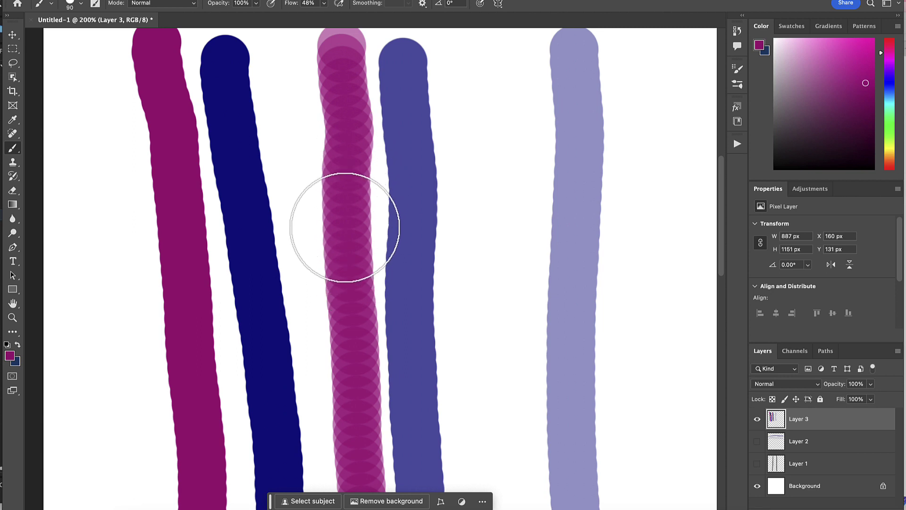
left_click(324, 3)
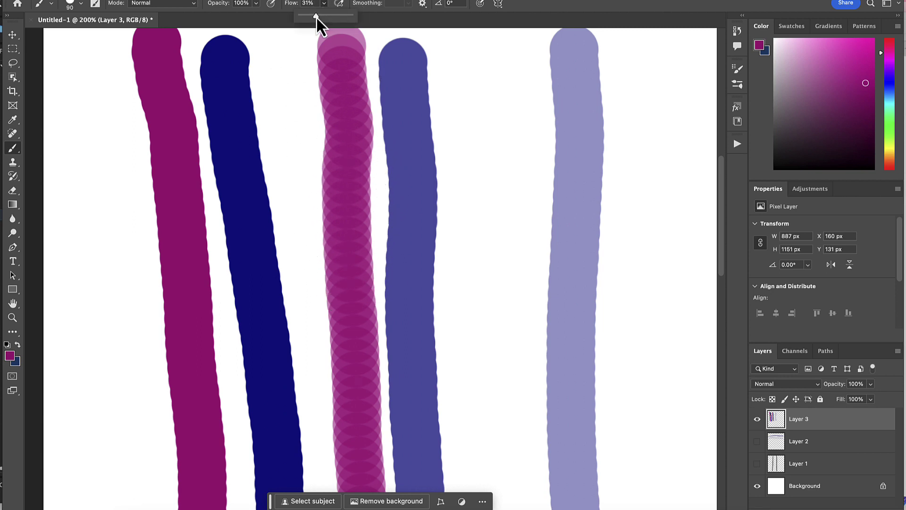
left_click_drag(316, 16, 315, 16)
mouse_move(503, 73)
left_mouse_down()
mouse_move(475, 218)
mouse_move(470, 332)
mouse_move(472, 438)
mouse_move(483, 476)
left_mouse_up()
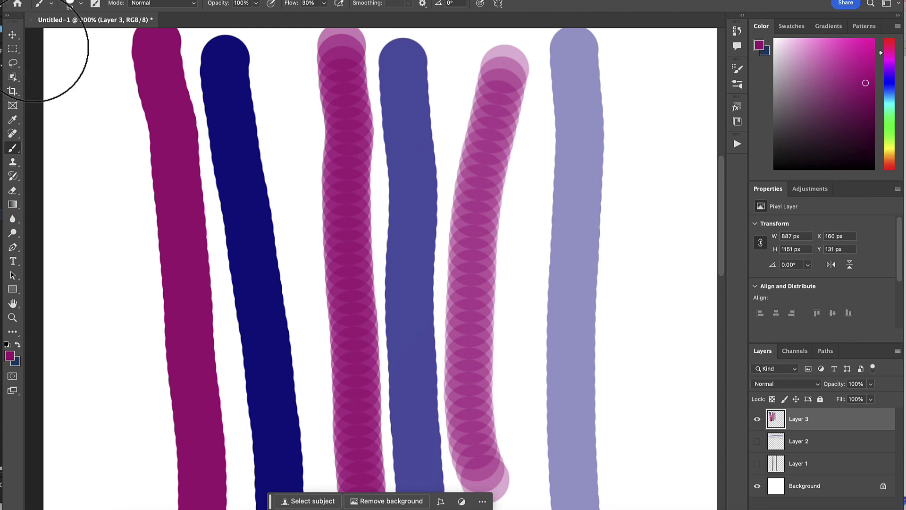
Add a new layer above Layer 3 and hide Layer 3.
left_click(14, 36)
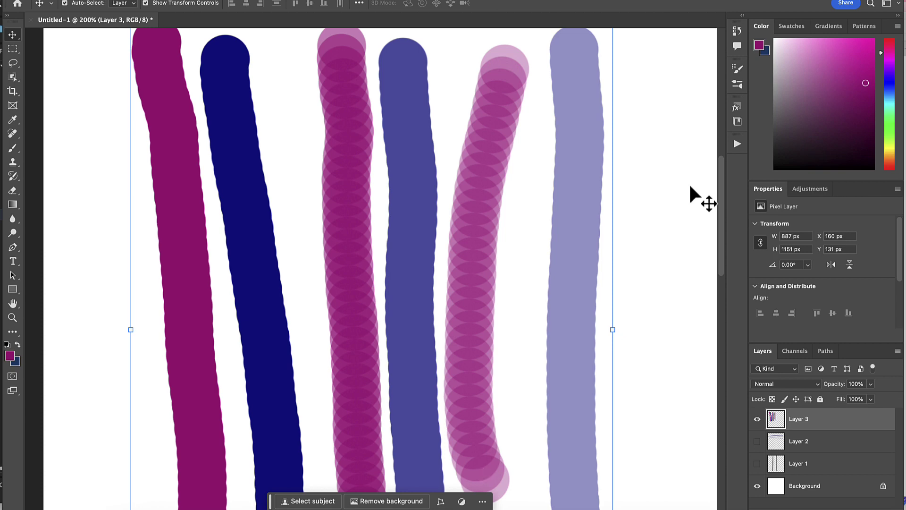
left_click(849, 499)
left_click(756, 440)
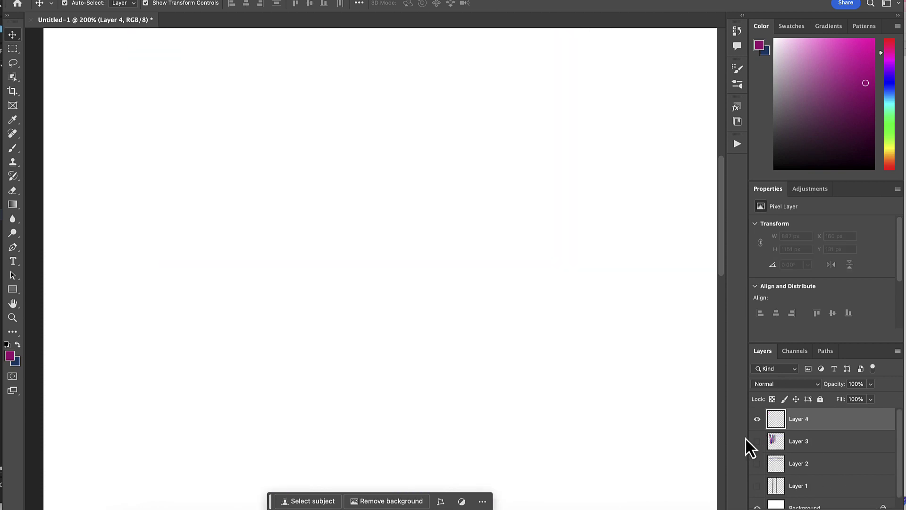
Draw a magenta rectangle about 396 px wide and 337 px high in the upper left of the canvas.
left_click(13, 289)
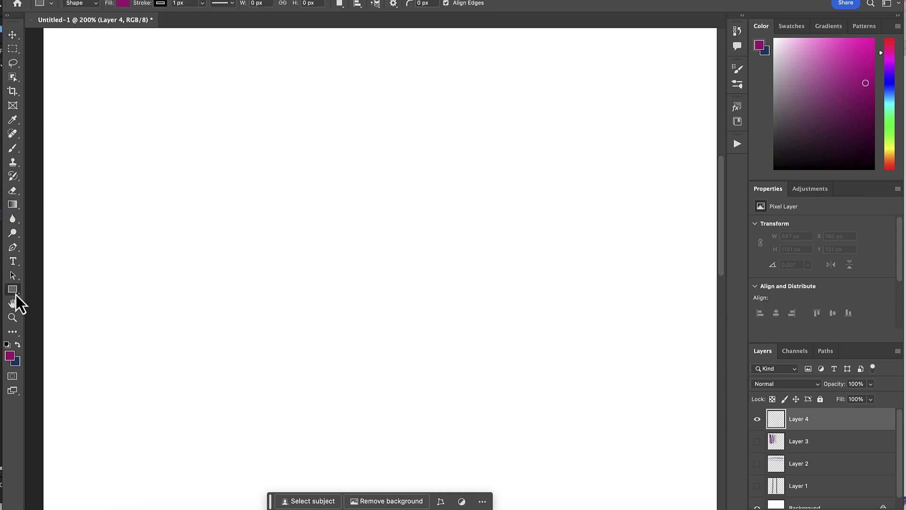
left_click(61, 289)
left_click_drag(138, 116, 354, 298)
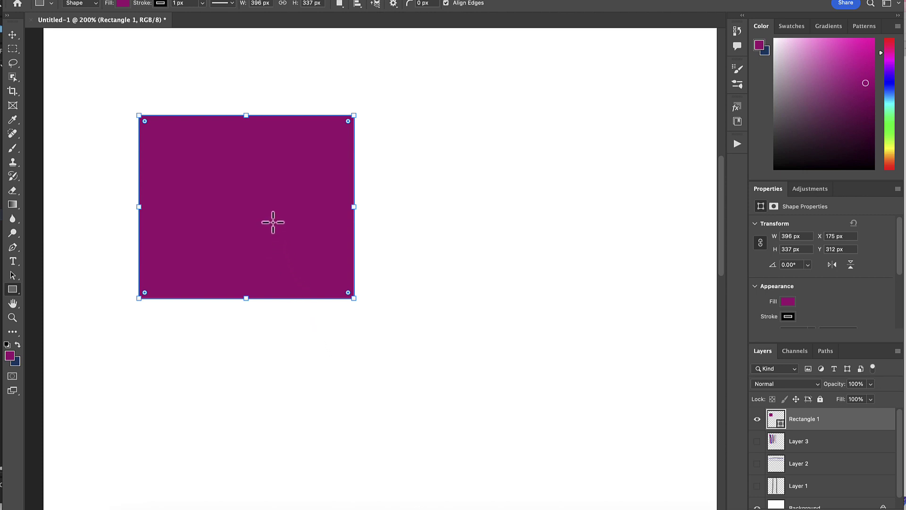
Add a new layer and draw a blue rectangle about 407 by 335 px overlapping the magenta one's lower-right corner.
key("super+shift+alt+n")
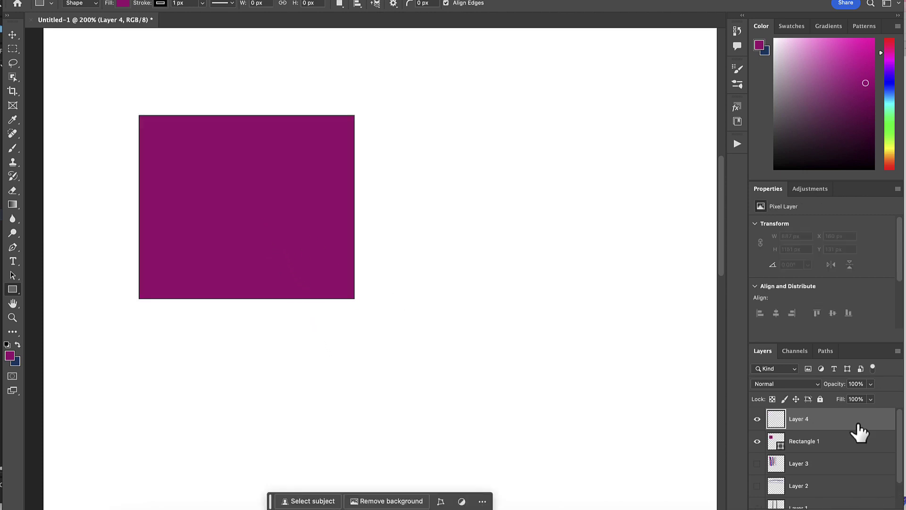
left_click(890, 97)
left_click_drag(301, 197, 522, 379)
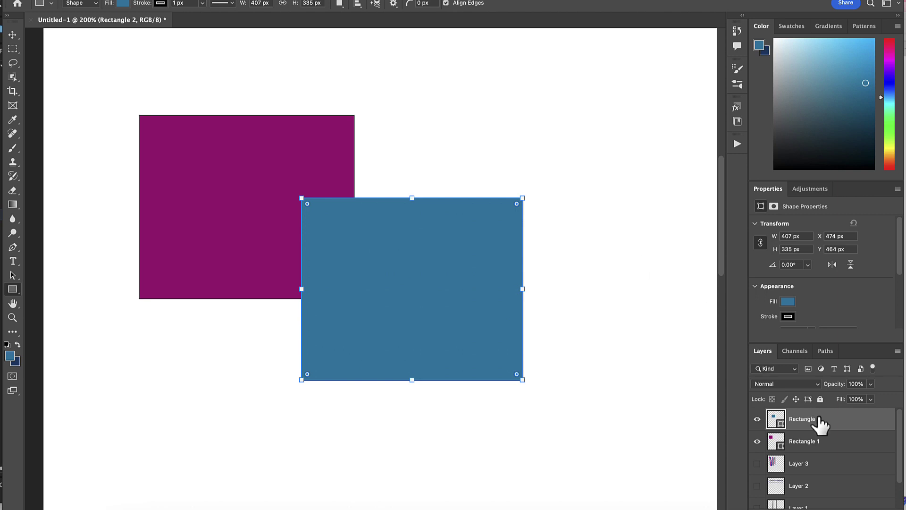
Set the blue rectangle's layer opacity to 51% and move it up level with the magenta one, covering its right half.
left_click(871, 385)
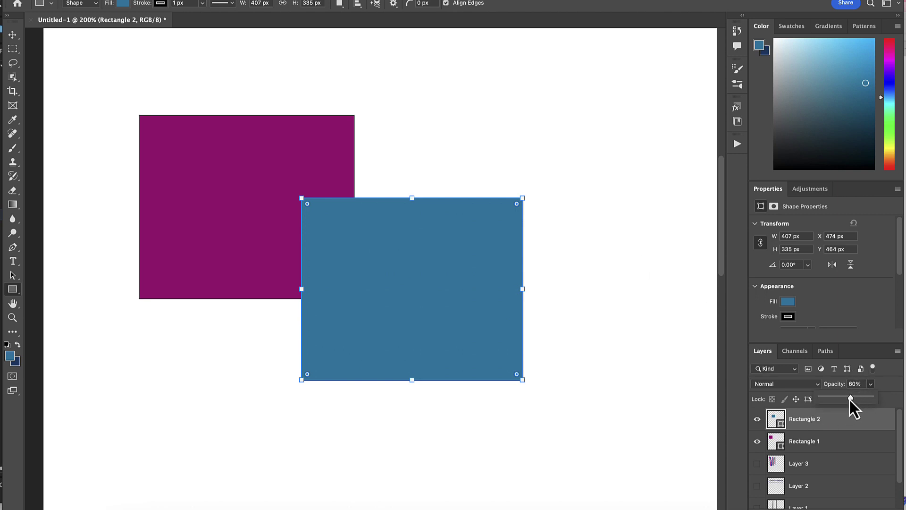
left_click_drag(850, 399, 844, 399)
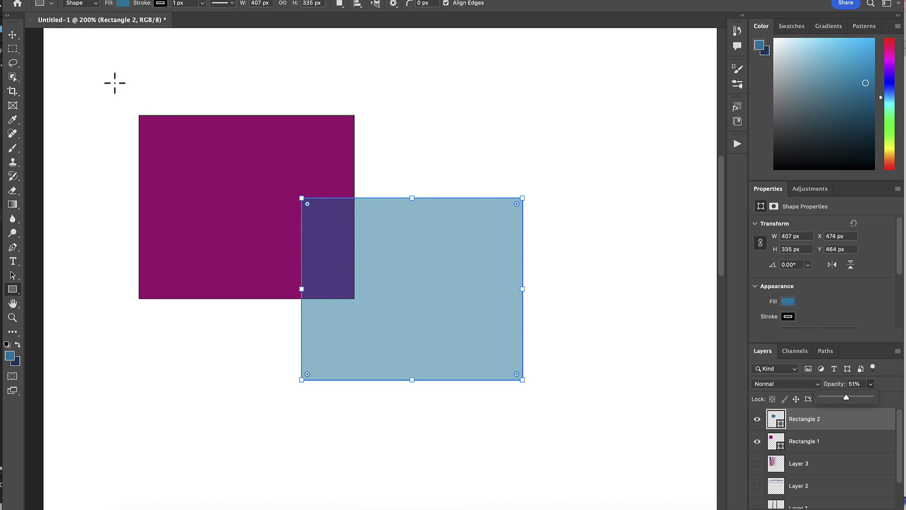
left_click(13, 34)
left_click_drag(376, 232, 323, 153)
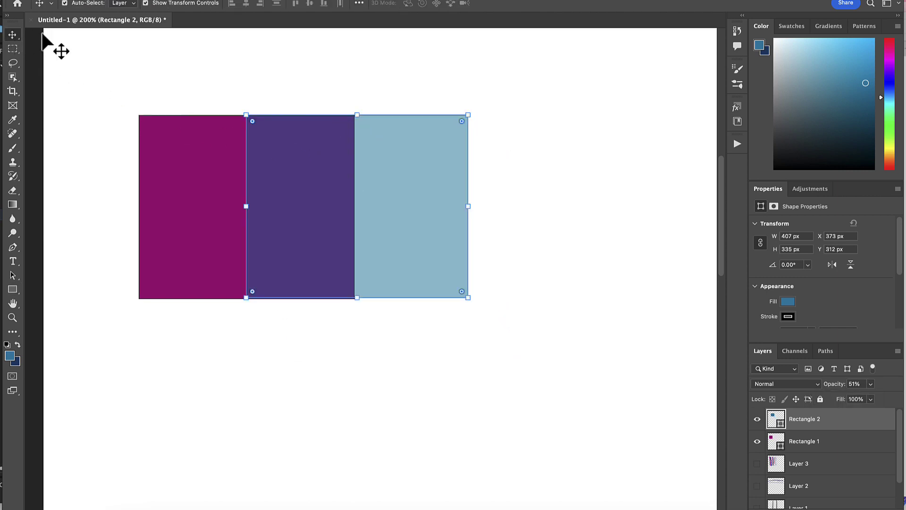
Set the blue rectangle's layer opacity back to 100% and lower its fill to 51%.
left_click(871, 384)
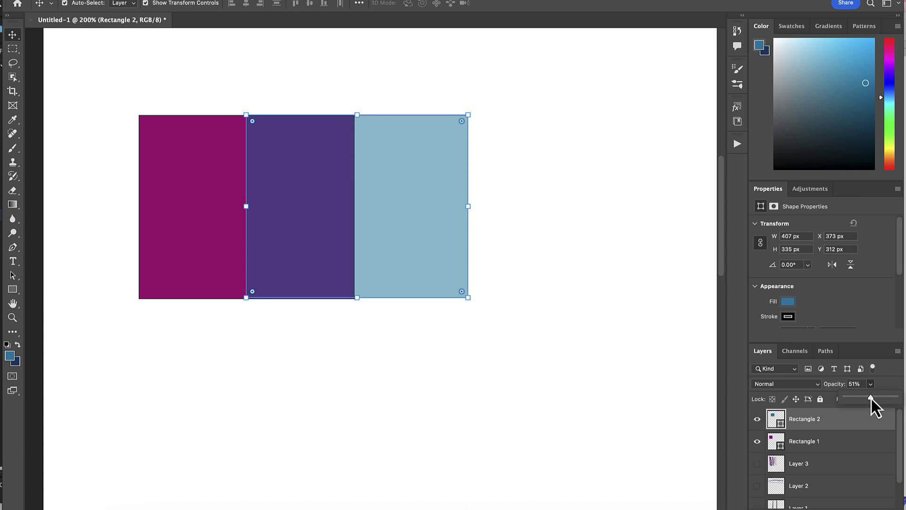
mouse_move(871, 398)
left_mouse_down()
mouse_move(893, 405)
mouse_move(883, 391)
left_mouse_up()
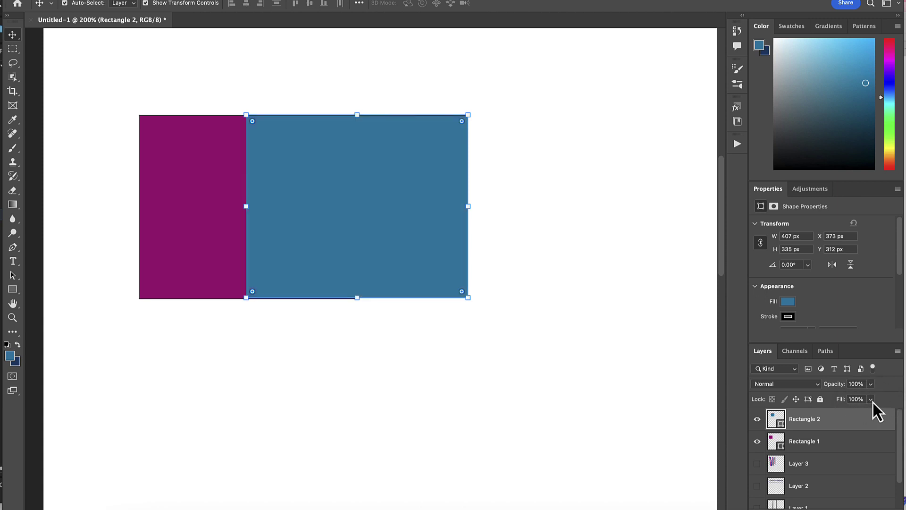
left_click(872, 401)
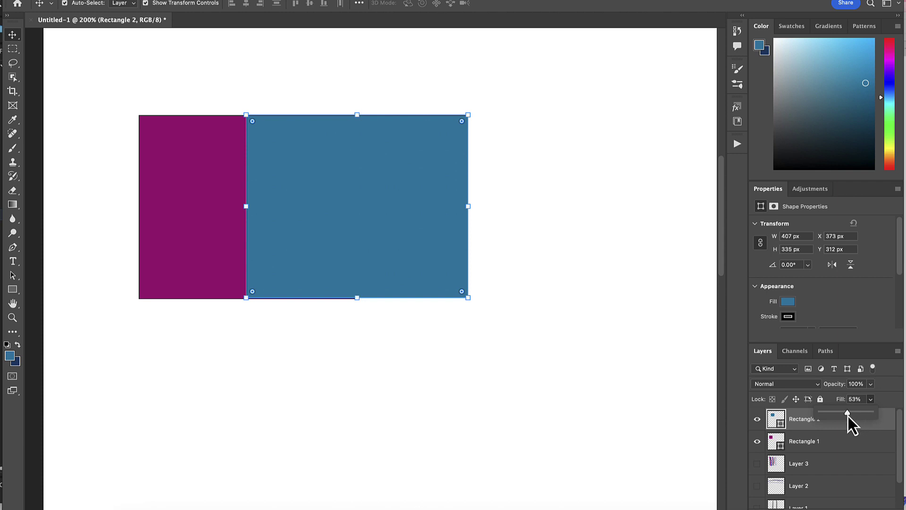
left_click_drag(848, 415, 847, 416)
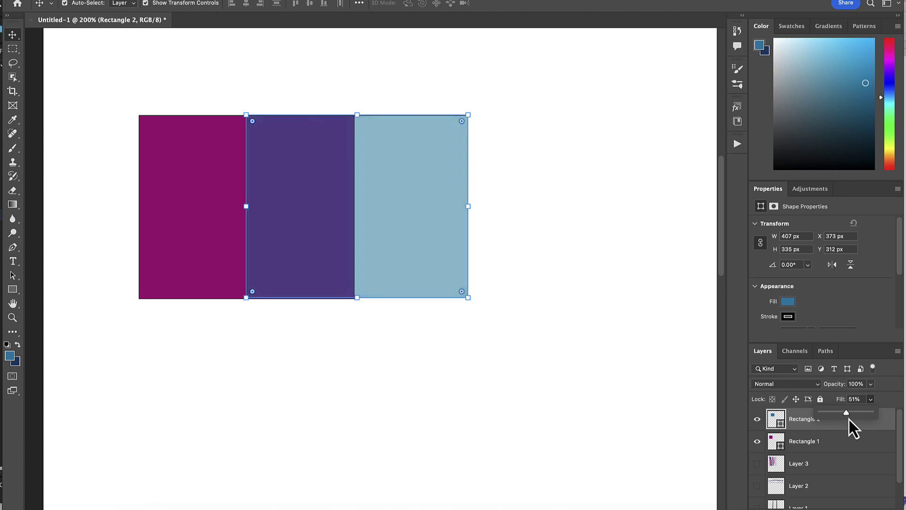
left_click(896, 401)
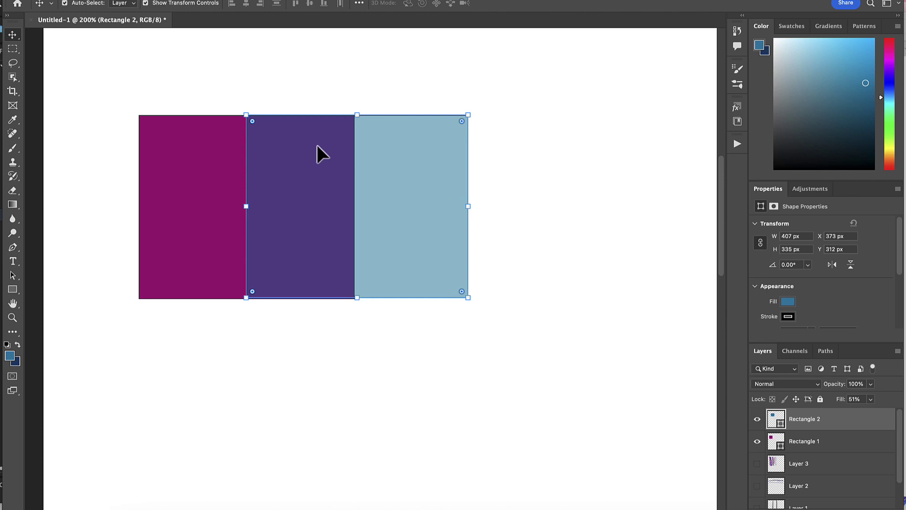
Duplicate both rectangle layers together and move the copies directly below the originals.
left_click(820, 443, "shift")
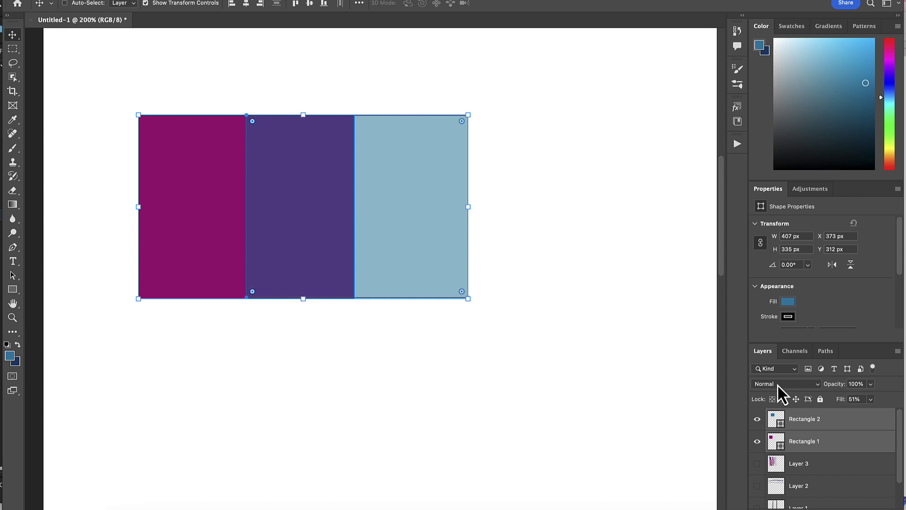
key("ctrl+j")
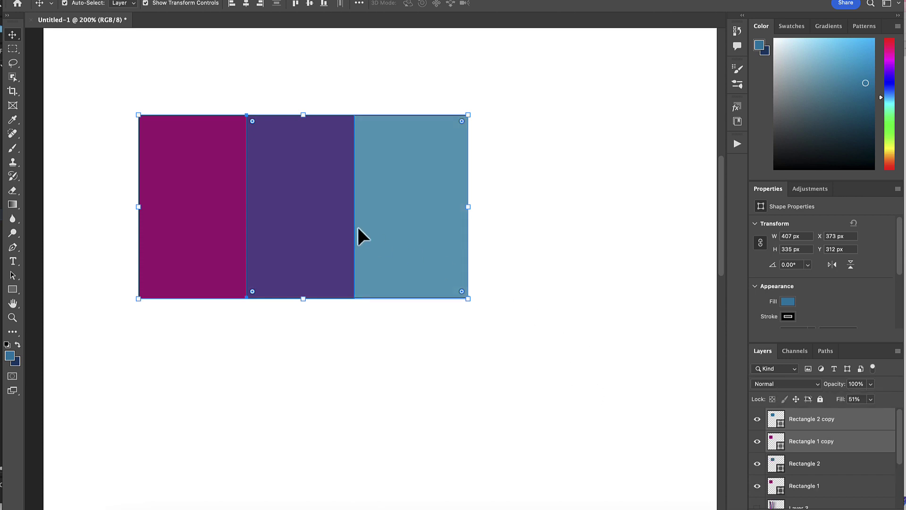
left_click_drag(224, 179, 216, 382)
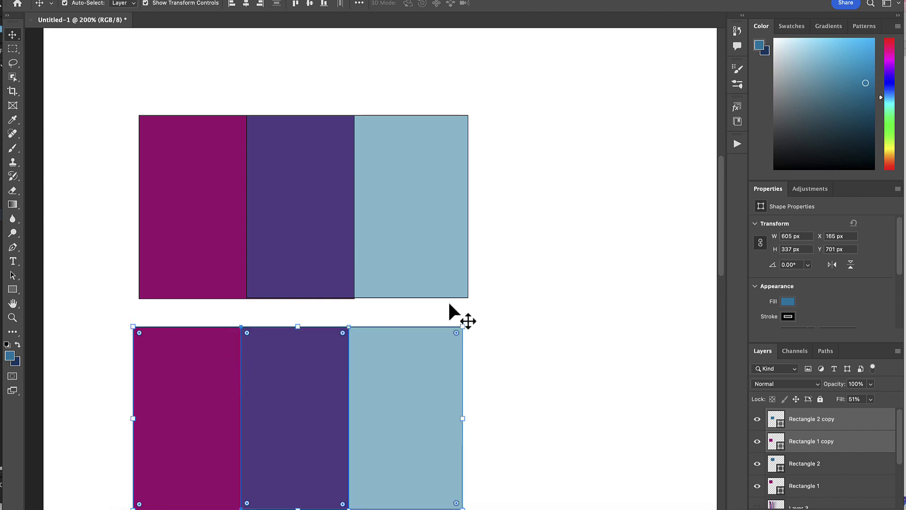
Choose the Soft Mechanical 4 pixels brush and add a new layer above the rectangle copies.
left_click(13, 148)
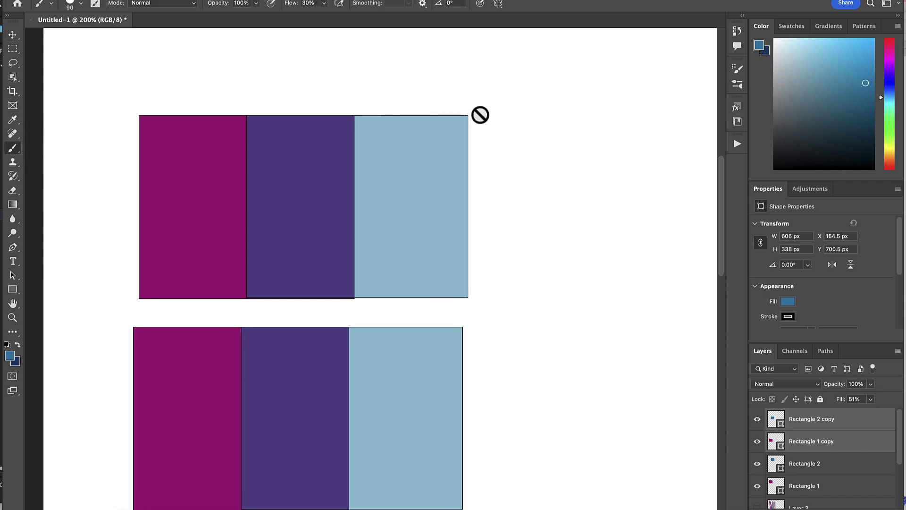
left_click(737, 86)
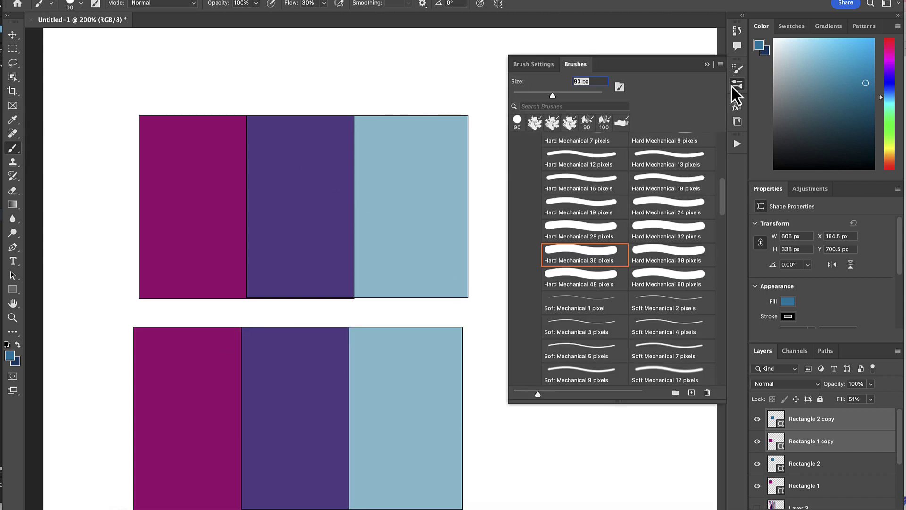
left_click(659, 326)
left_click(708, 63)
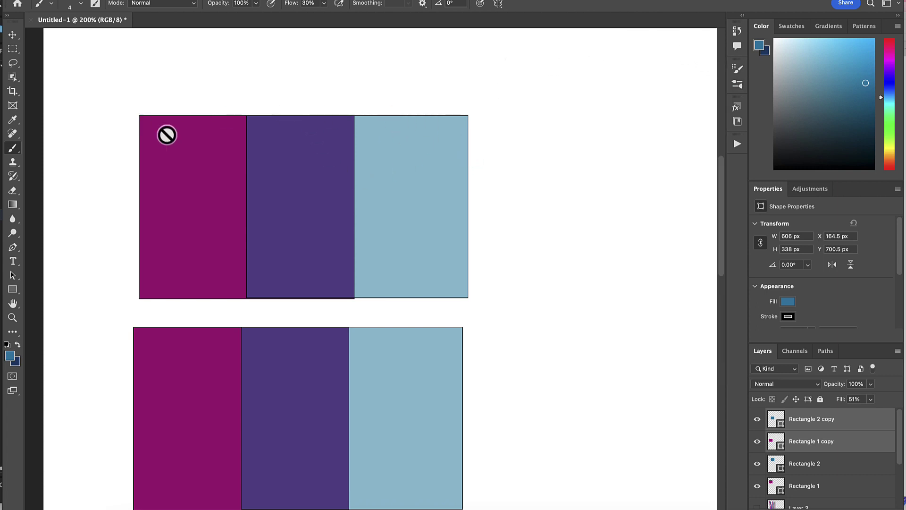
left_click(879, 507)
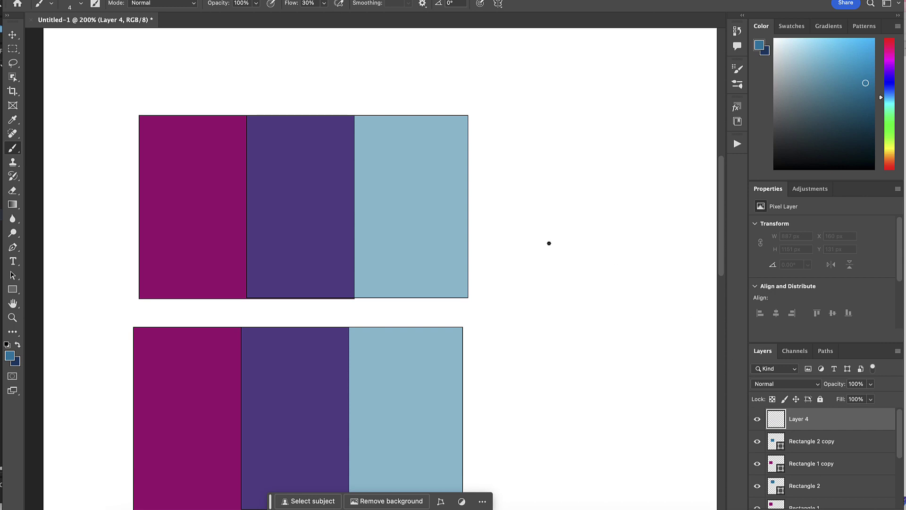
Handwrite "50% Fill" in blue beside the upper rectangles, raising the brush flow to 100% for the last letters.
mouse_move(498, 185)
left_mouse_down()
mouse_move(488, 204)
mouse_move(509, 188)
mouse_move(534, 201)
left_mouse_up()
left_click_drag(540, 175, 533, 184)
mouse_move(524, 206)
left_mouse_down()
mouse_move(518, 215)
mouse_move(551, 177)
mouse_move(563, 197)
left_mouse_up()
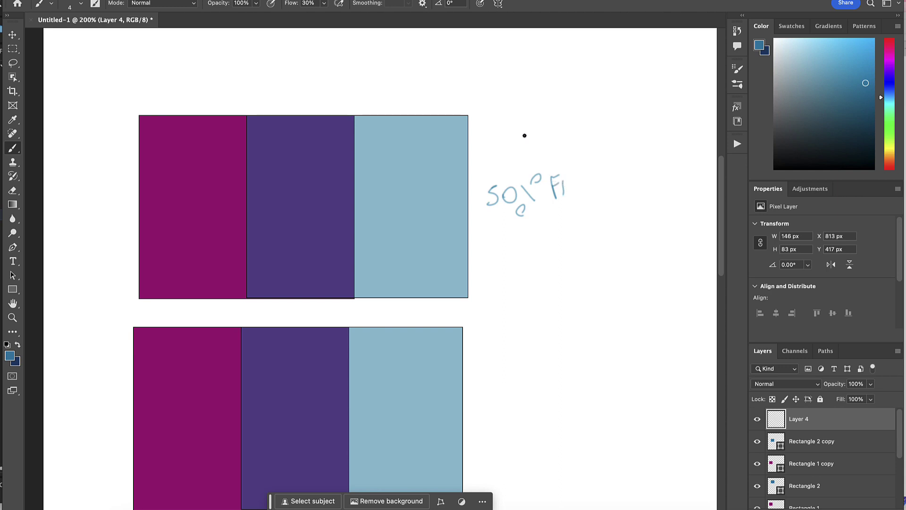
left_click(323, 4)
left_click_drag(324, 16, 366, 19)
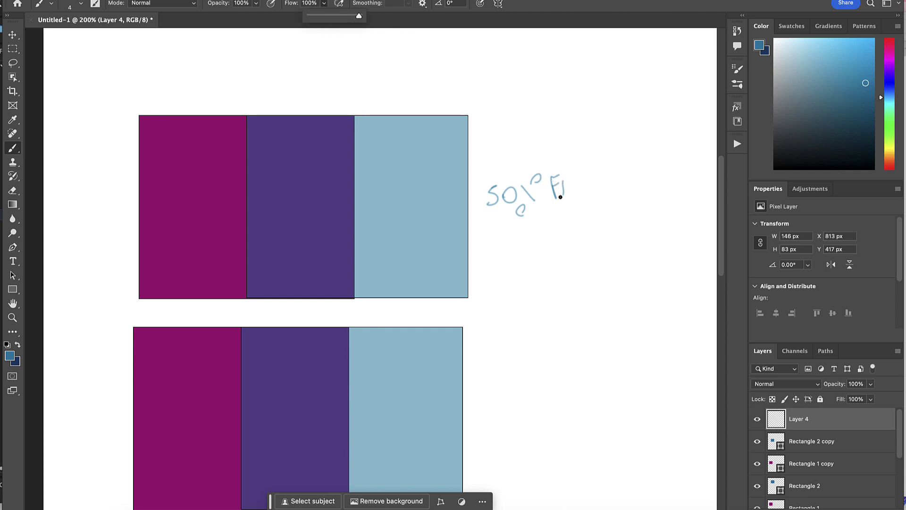
left_click(563, 173)
mouse_move(580, 185)
left_mouse_down()
mouse_move(584, 198)
mouse_move(602, 190)
left_mouse_up()
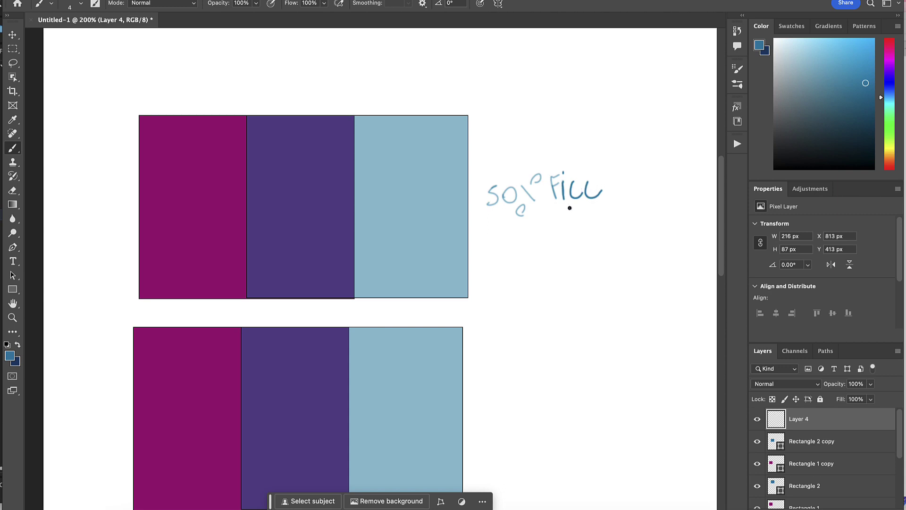
Set both the fill and the layer opacity of the upper blue rectangle to 100%.
left_click(806, 489)
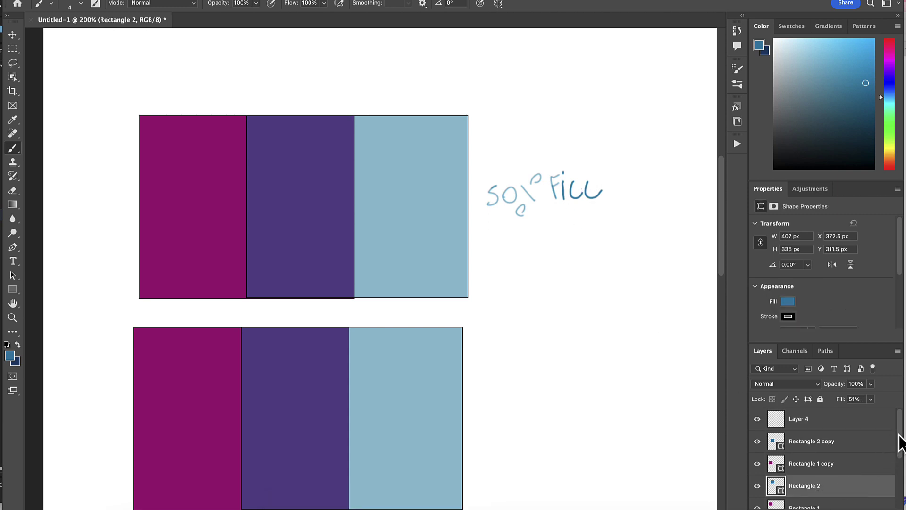
scroll(892, 453, "down", 2)
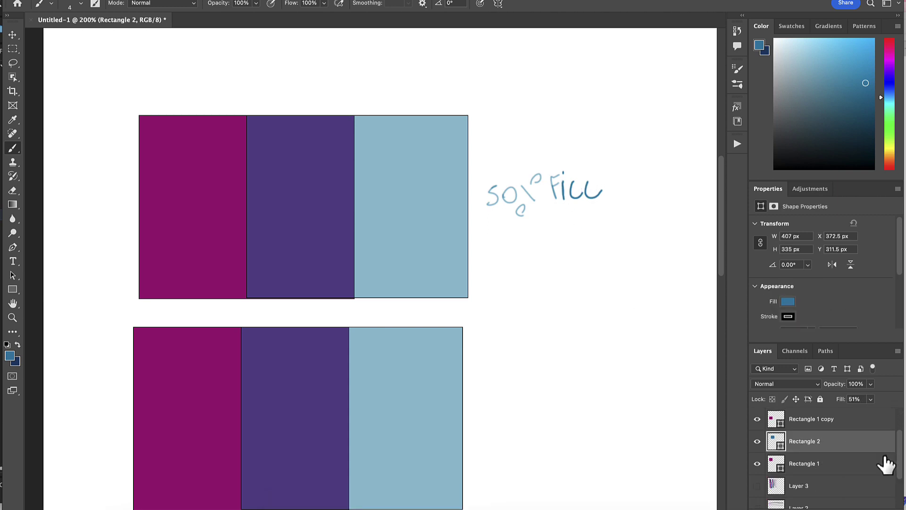
left_click(828, 444)
left_click_drag(901, 427, 896, 423)
left_click(870, 399)
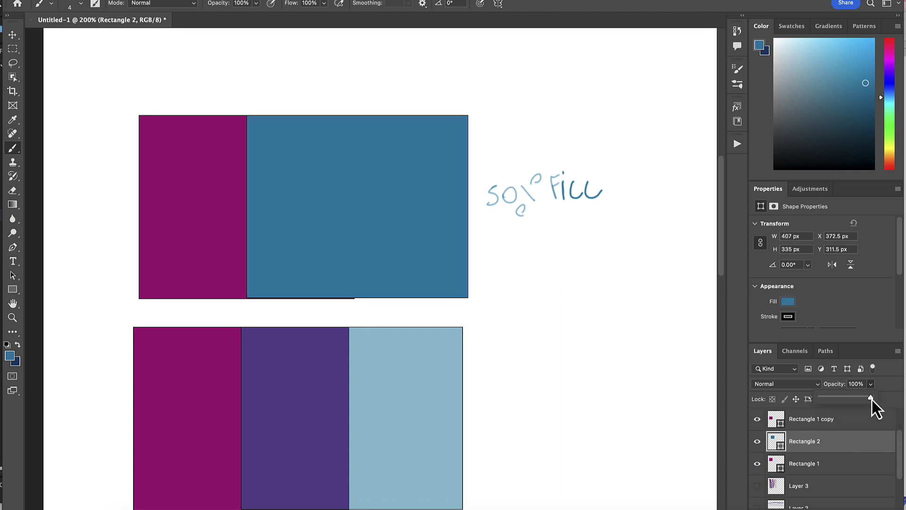
left_click_drag(860, 400, 843, 401)
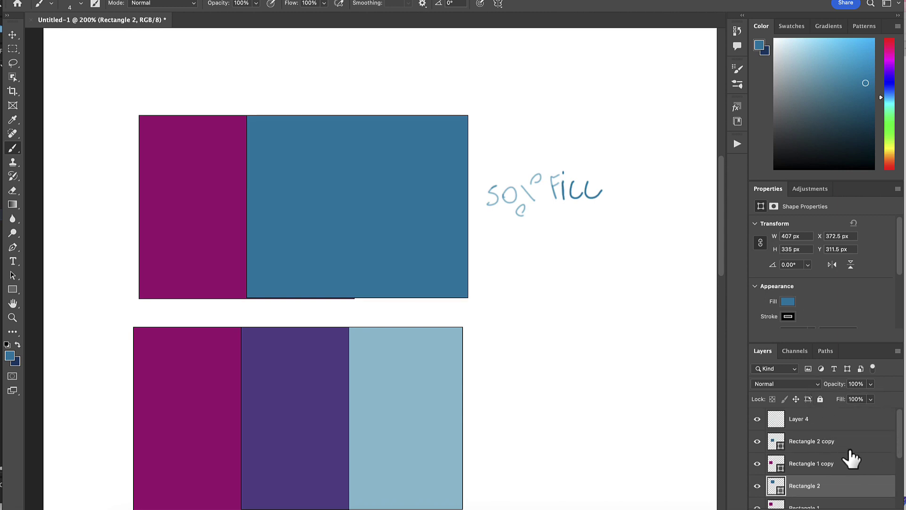
Move the handwritten "50% Fill" label on Layer 4 down beside the lower pair of rectangles.
left_click(849, 445)
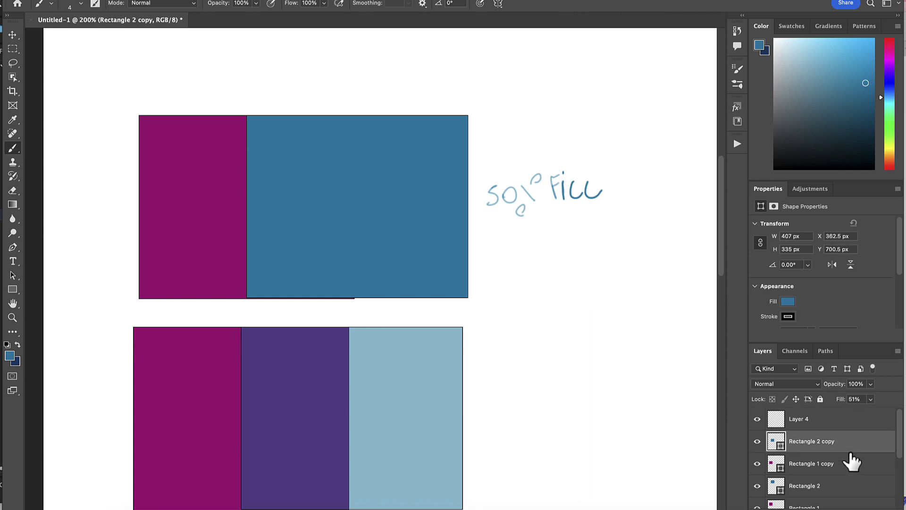
left_click(850, 463)
left_click(849, 447)
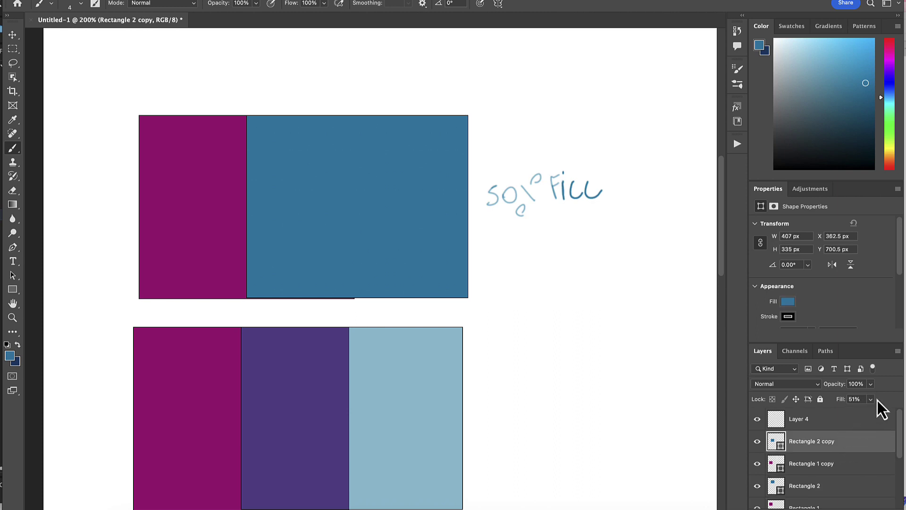
left_click(827, 423)
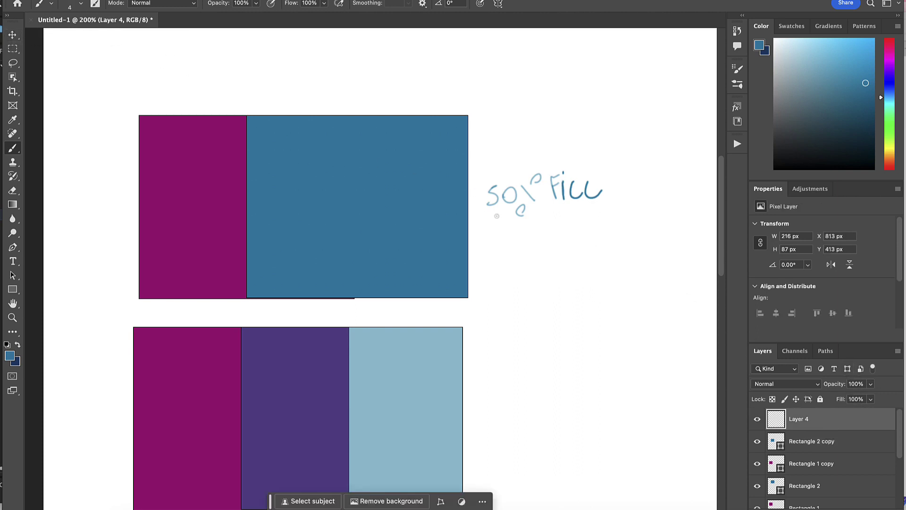
left_click(12, 35)
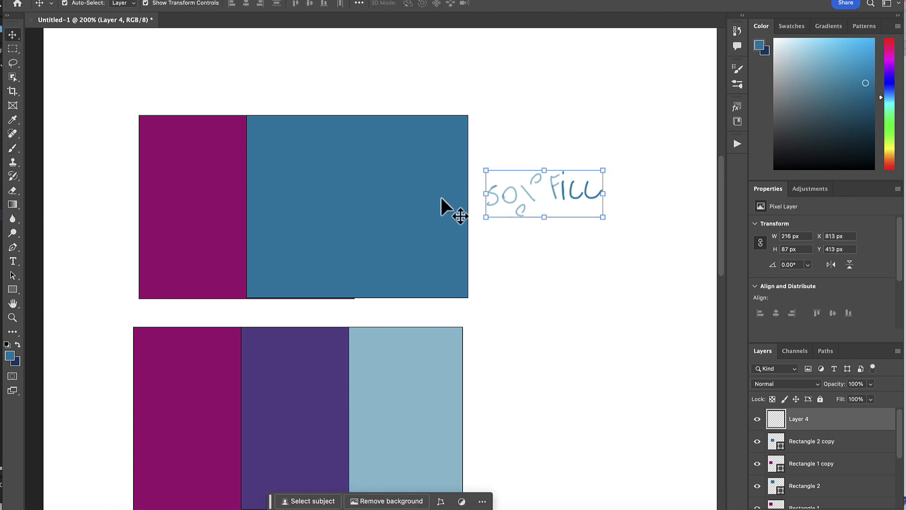
left_click_drag(506, 215, 500, 389)
left_click_drag(569, 187, 582, 250)
left_click_drag(566, 202, 571, 424)
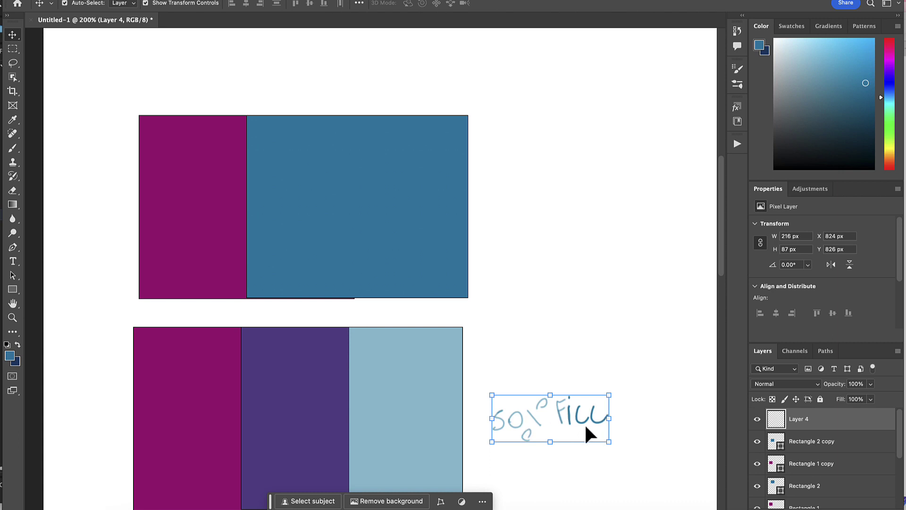
Set the layer opacity of the upper blue rectangle, Rectangle 2, to 50%.
left_click(806, 486)
scroll(897, 425, "down", 1)
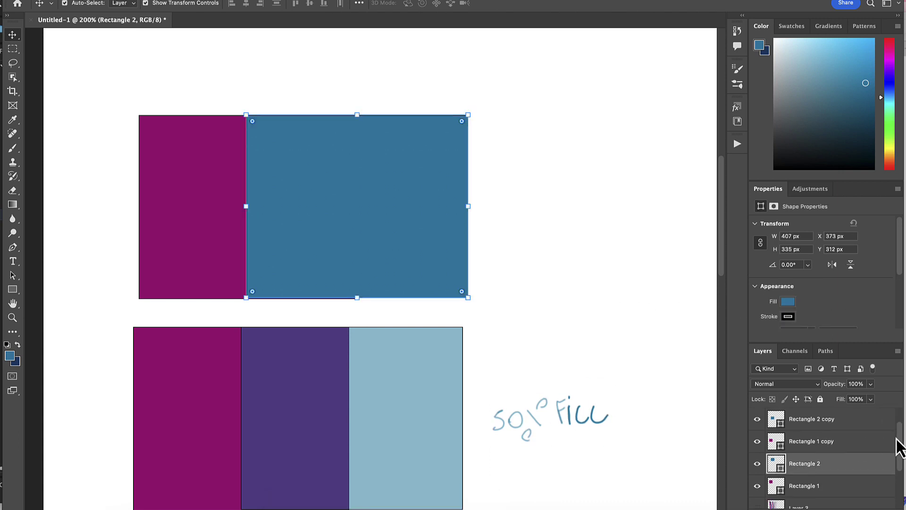
left_click(871, 384)
left_click_drag(845, 401, 846, 401)
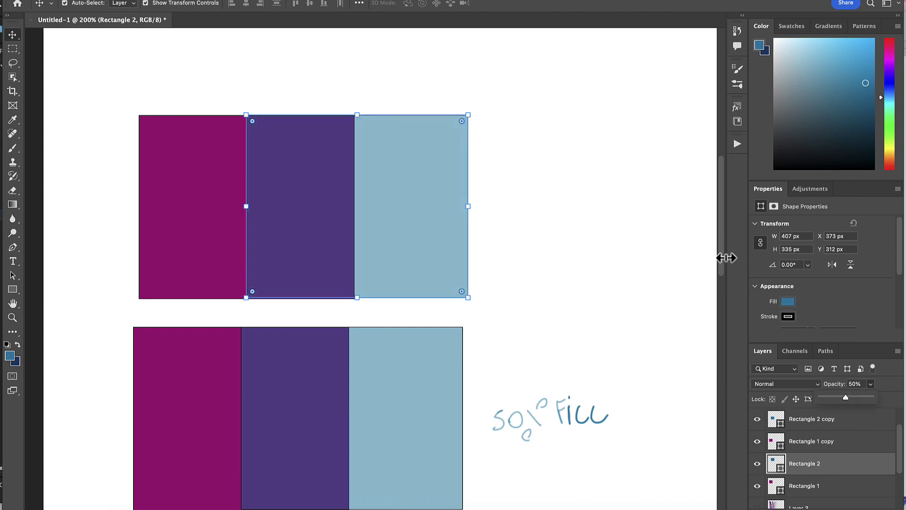
Handwrite "50% op." in blue with the brush beside the upper rectangles on a new layer above Rectangle 2.
left_click_drag(720, 214, 719, 233)
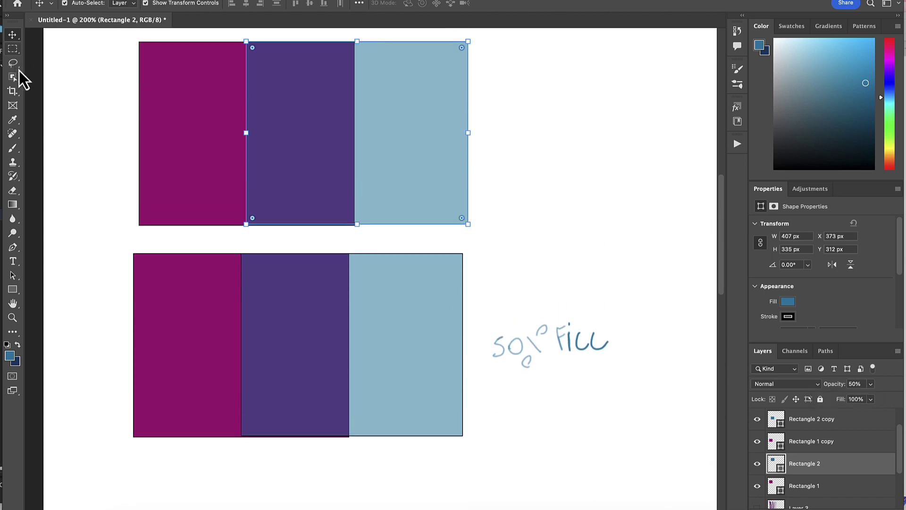
left_click(13, 147)
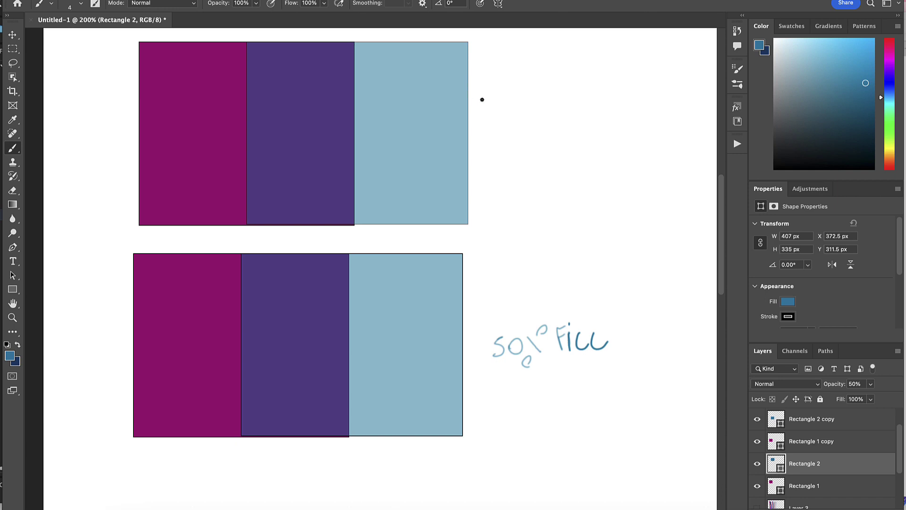
key("super+shift+alt+n")
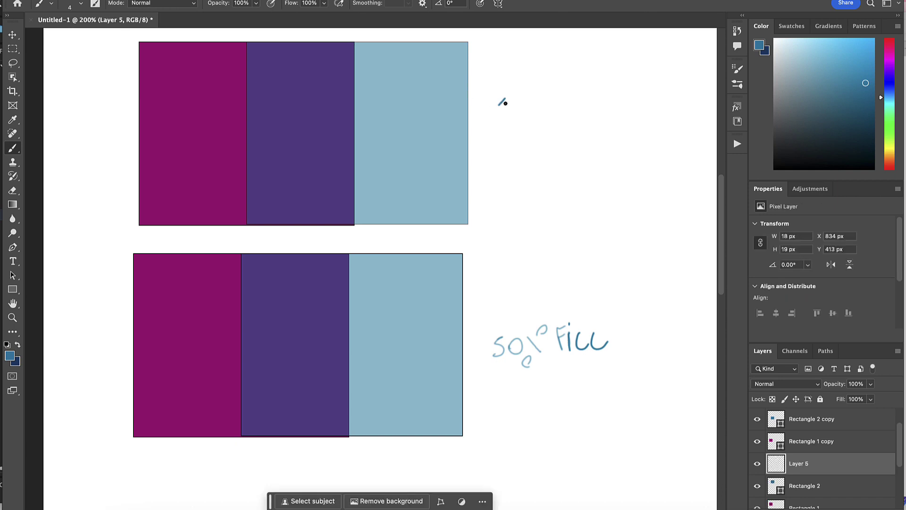
mouse_move(501, 104)
left_mouse_down()
mouse_move(498, 124)
mouse_move(522, 119)
mouse_move(536, 97)
mouse_move(532, 125)
mouse_move(562, 110)
left_mouse_up()
mouse_move(570, 106)
left_mouse_down()
mouse_move(579, 138)
mouse_move(585, 112)
left_mouse_up()
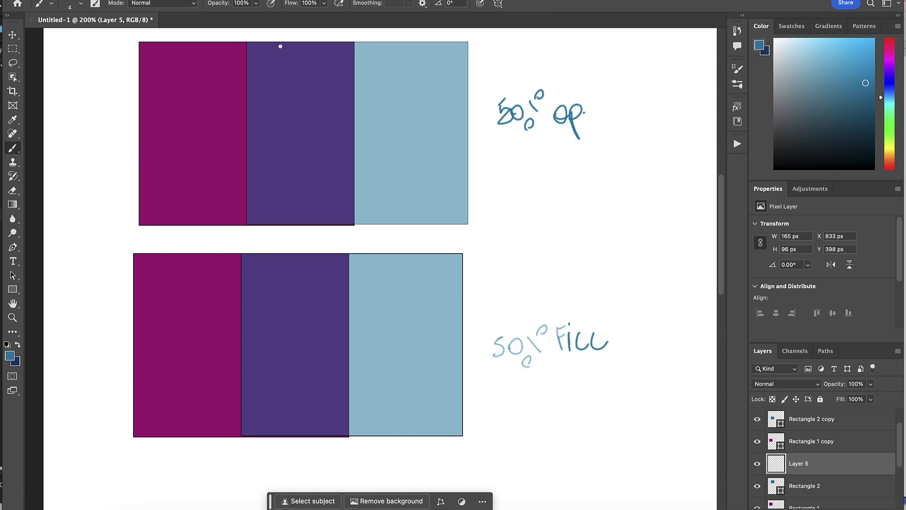
Hide all the rectangle layers and both handwritten label layers, and show the brush stroke samples on Layer 3.
left_click(757, 419)
left_click(757, 441)
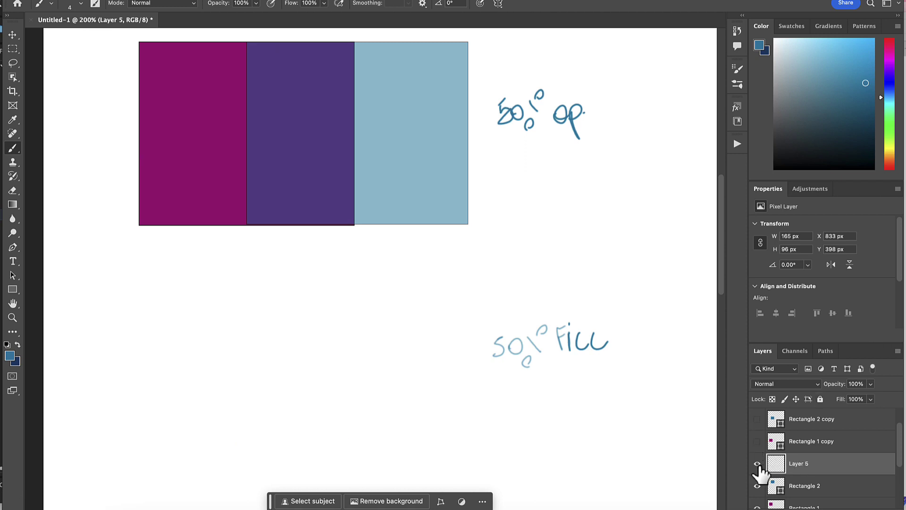
left_click(757, 463)
left_click(757, 486)
left_click(757, 507)
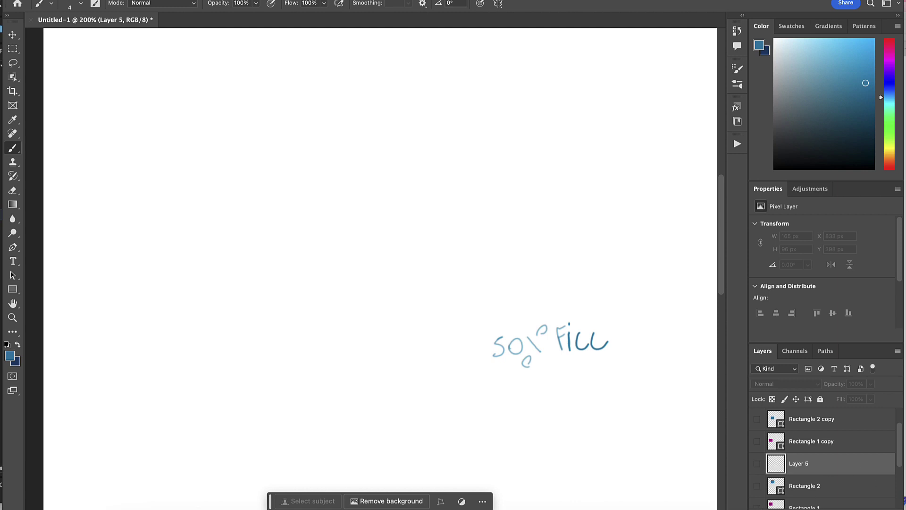
left_click_drag(902, 446, 900, 496)
left_click(757, 419)
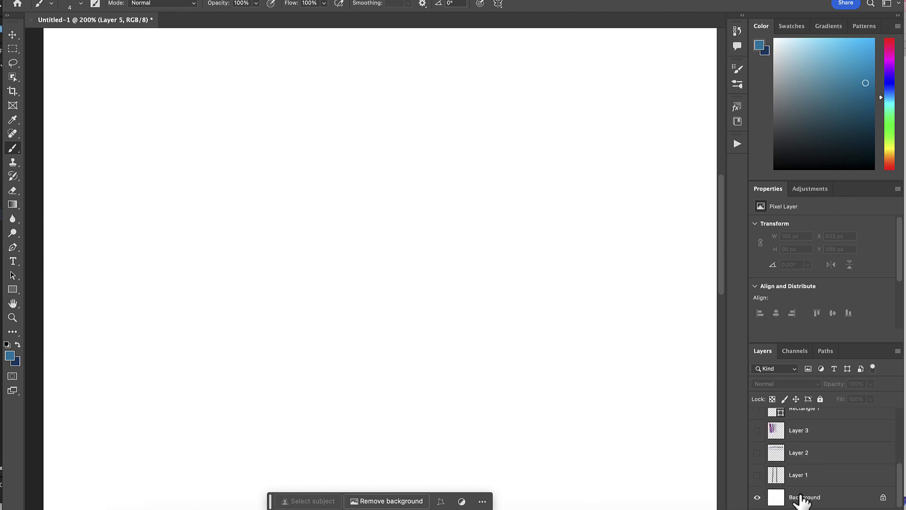
left_click(757, 432)
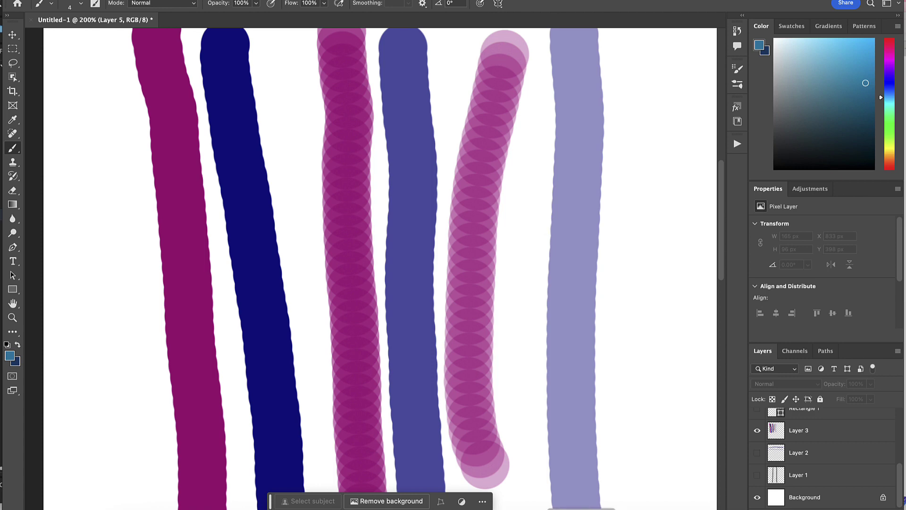
right_click(630, 509)
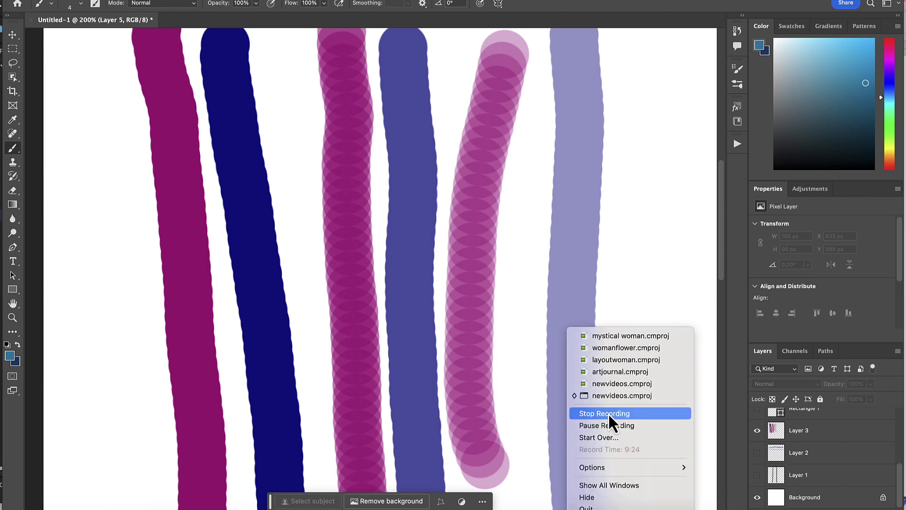